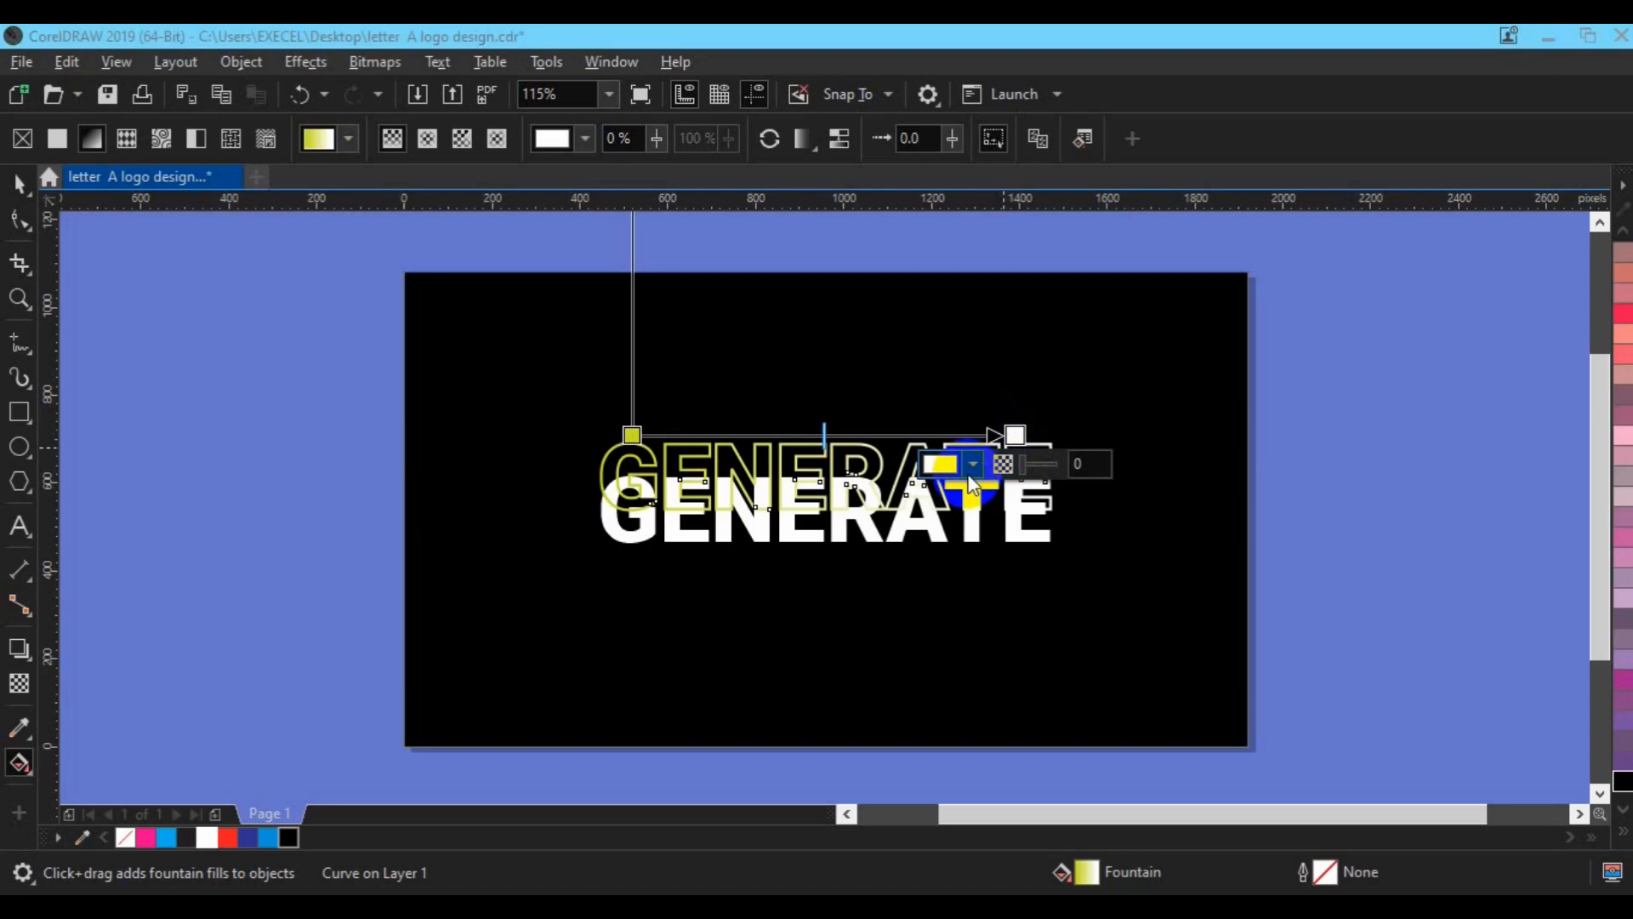
Set the end color of the outline text's gradient to light blue #48E5F7 and return to the Pick tool.
click(972, 469)
click(973, 470)
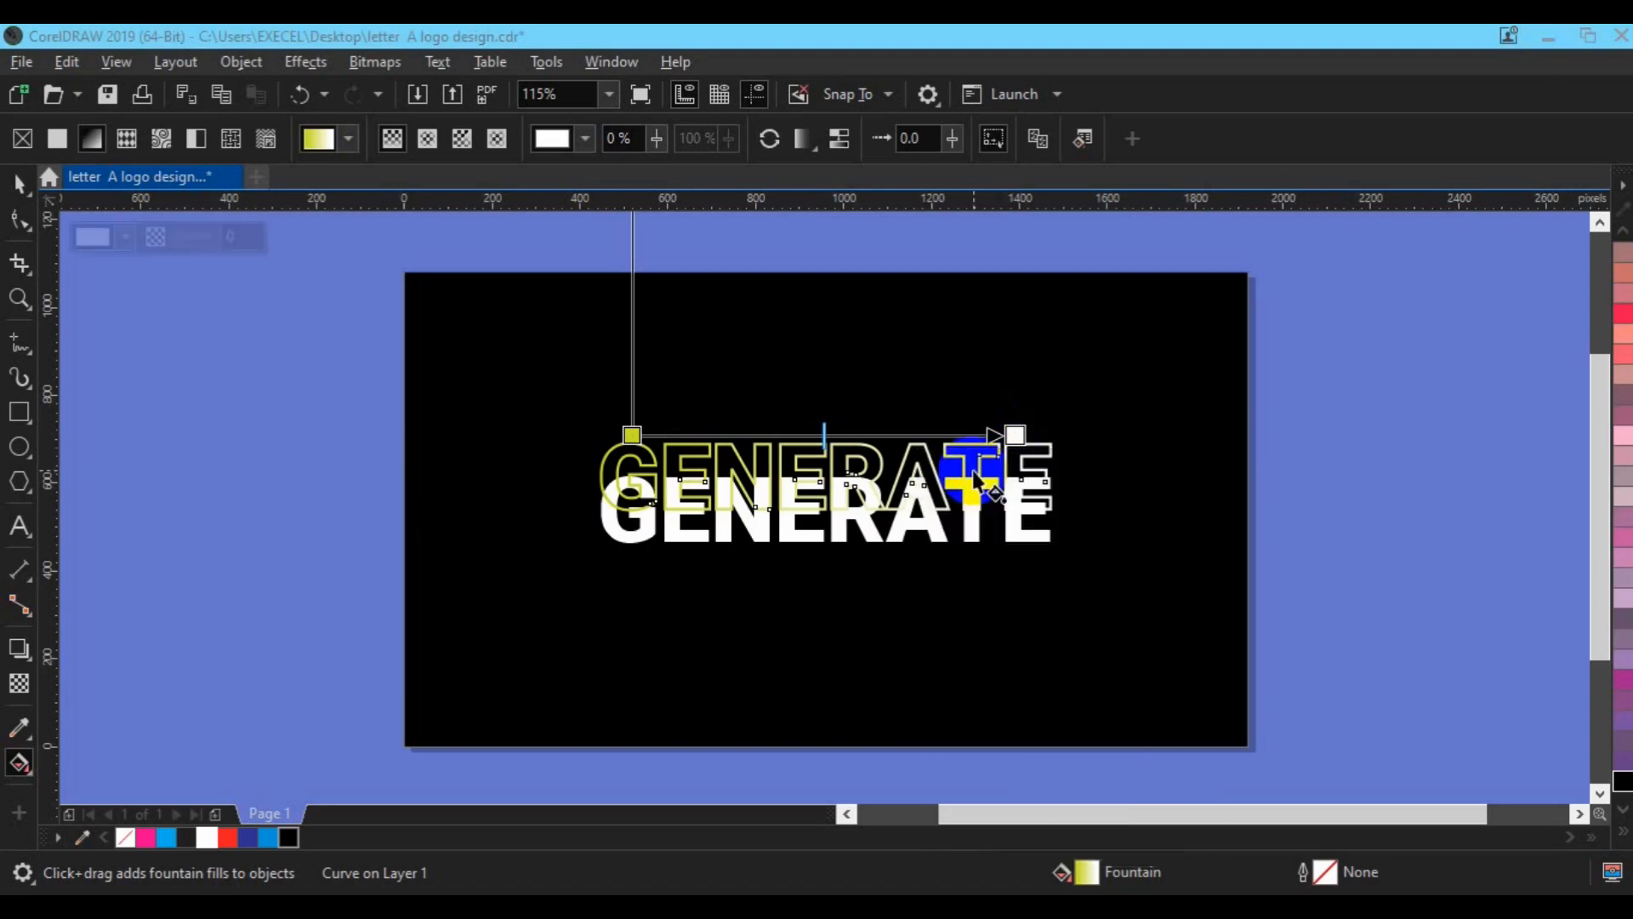
click(1014, 436)
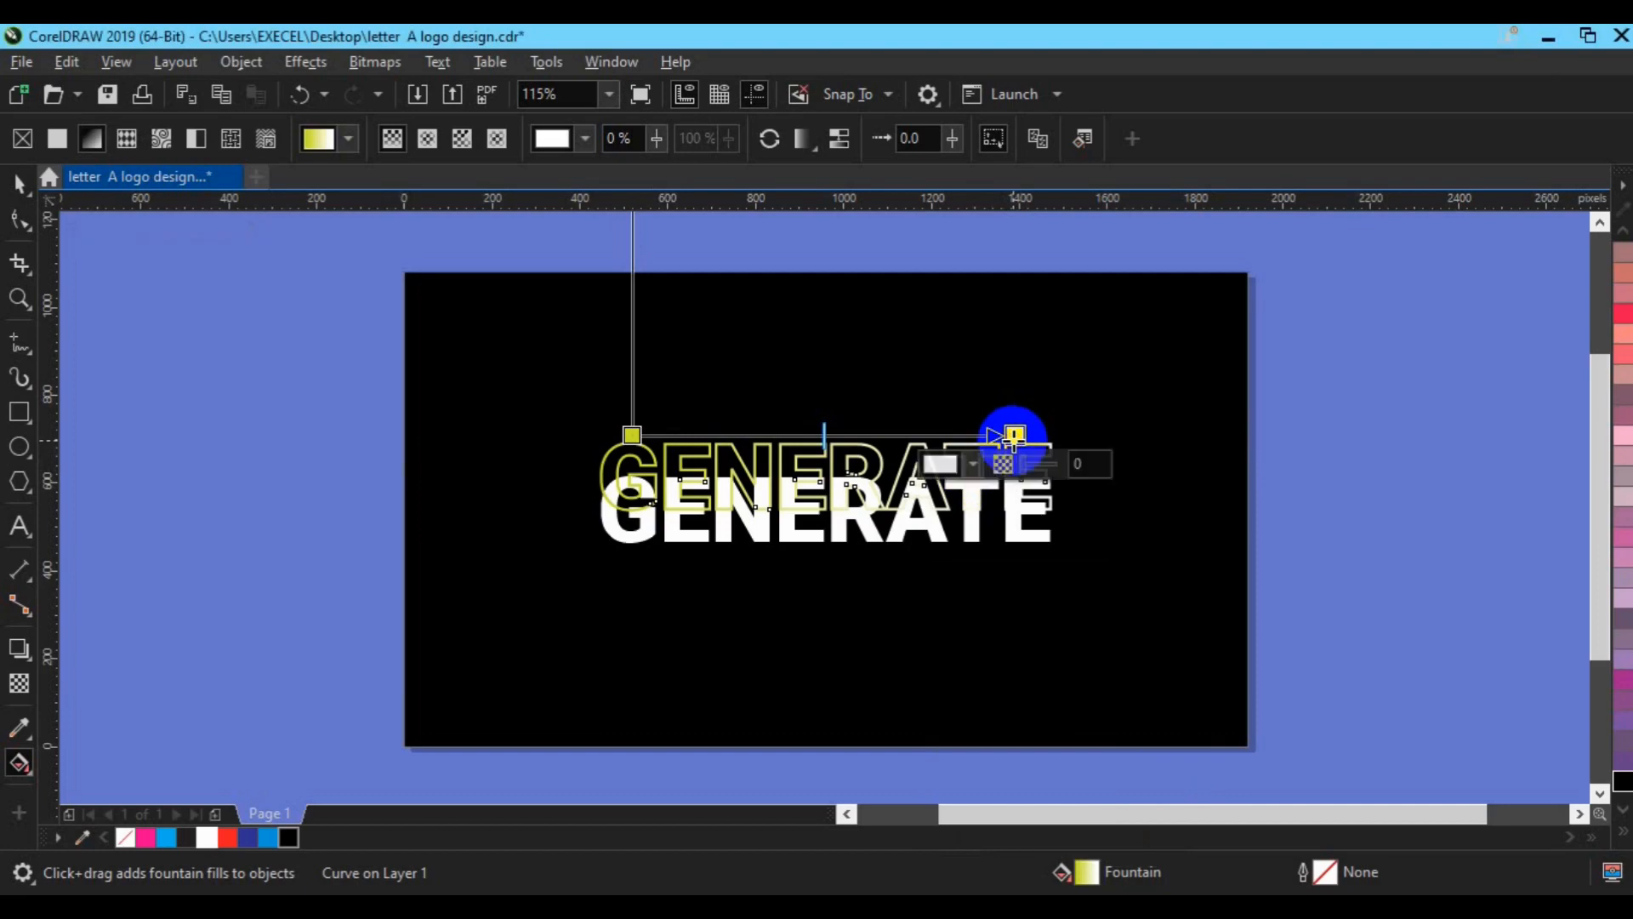
click(982, 463)
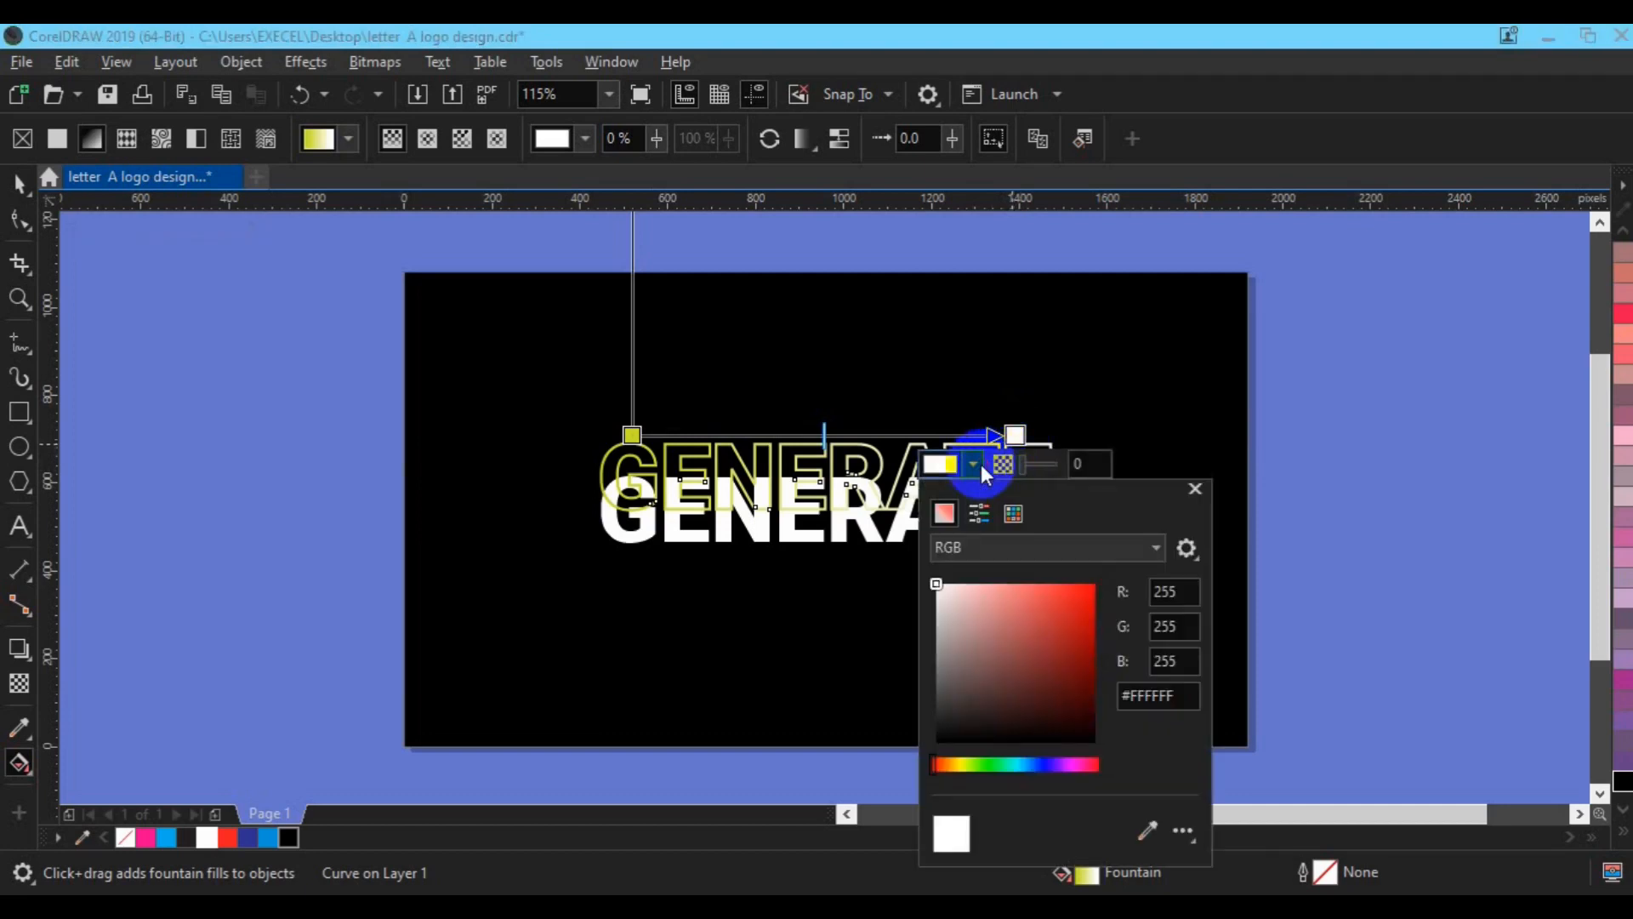
click(1019, 763)
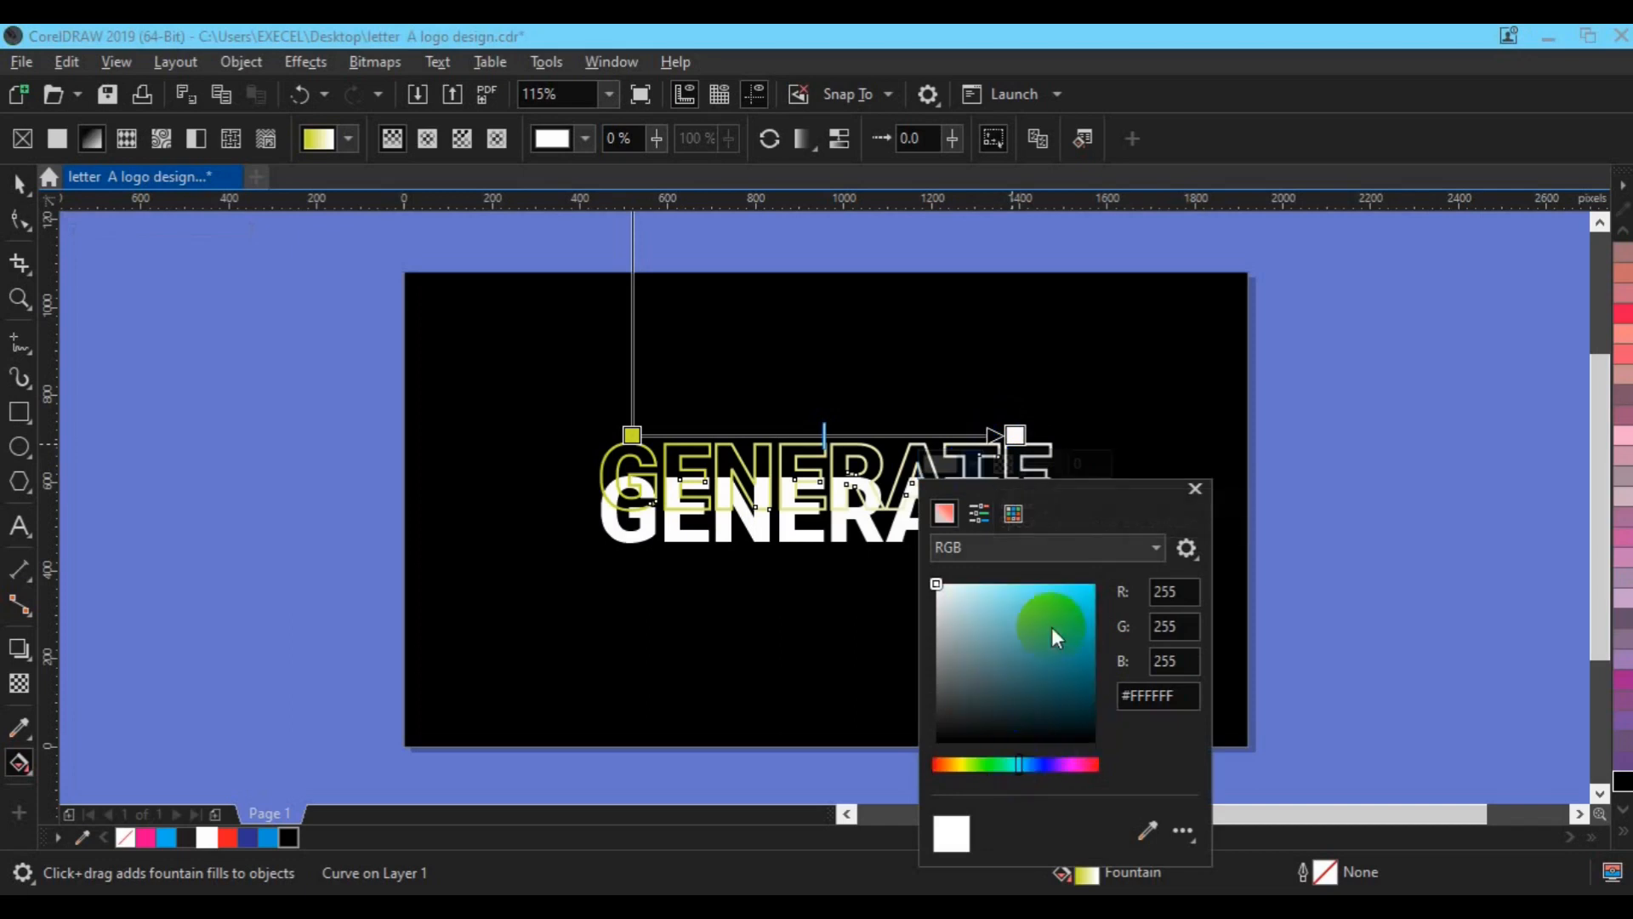
click(1050, 589)
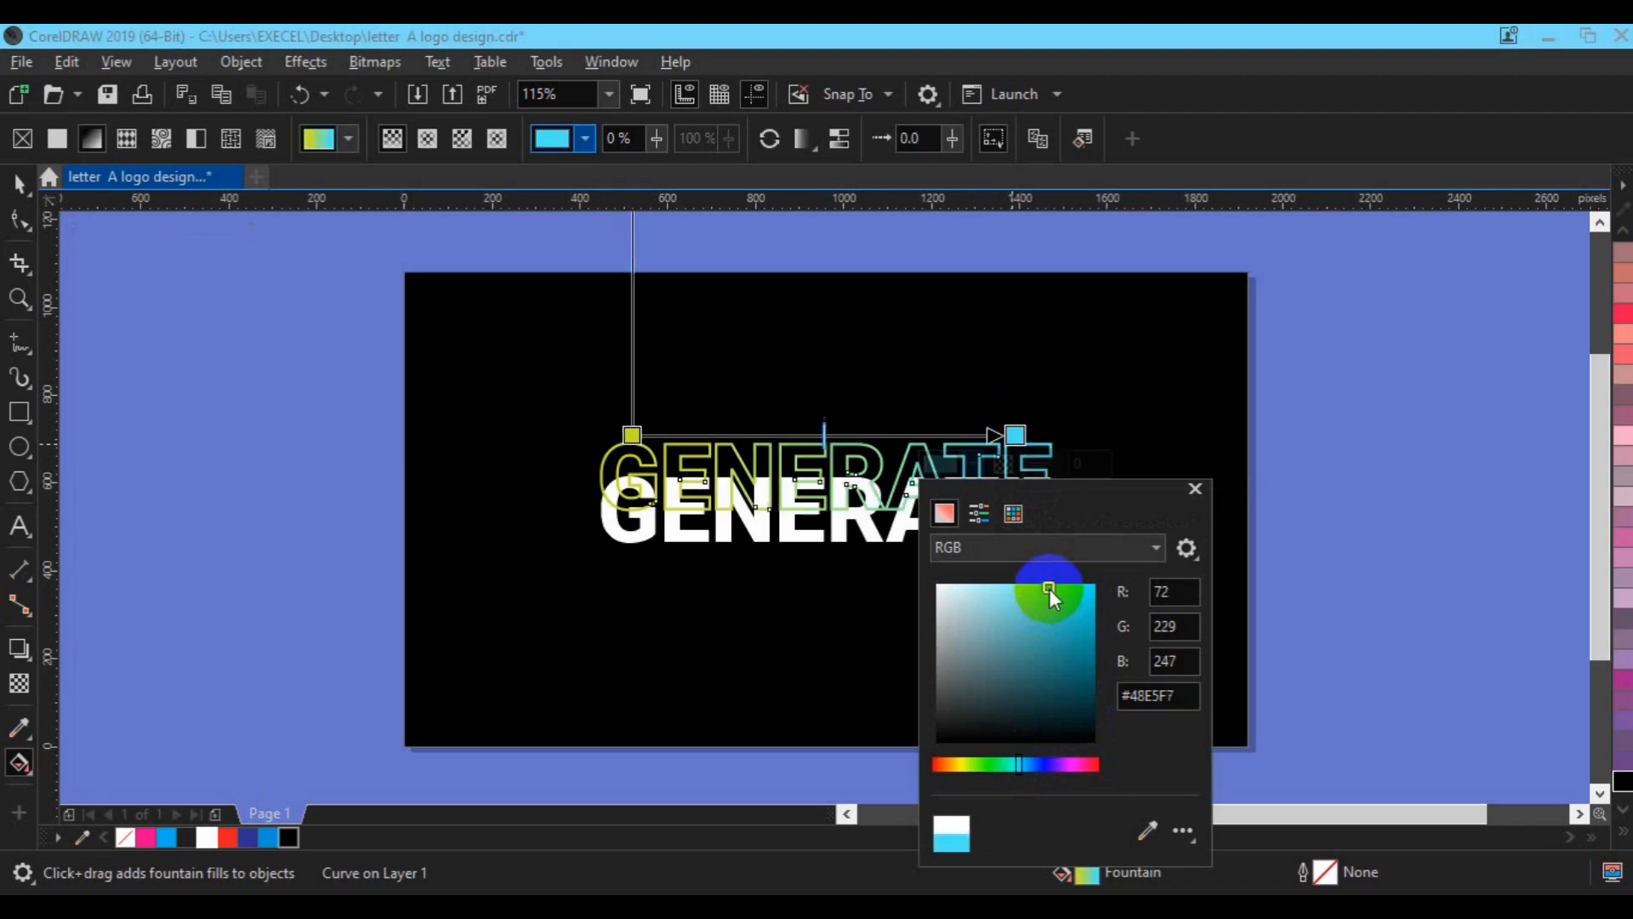
click(19, 185)
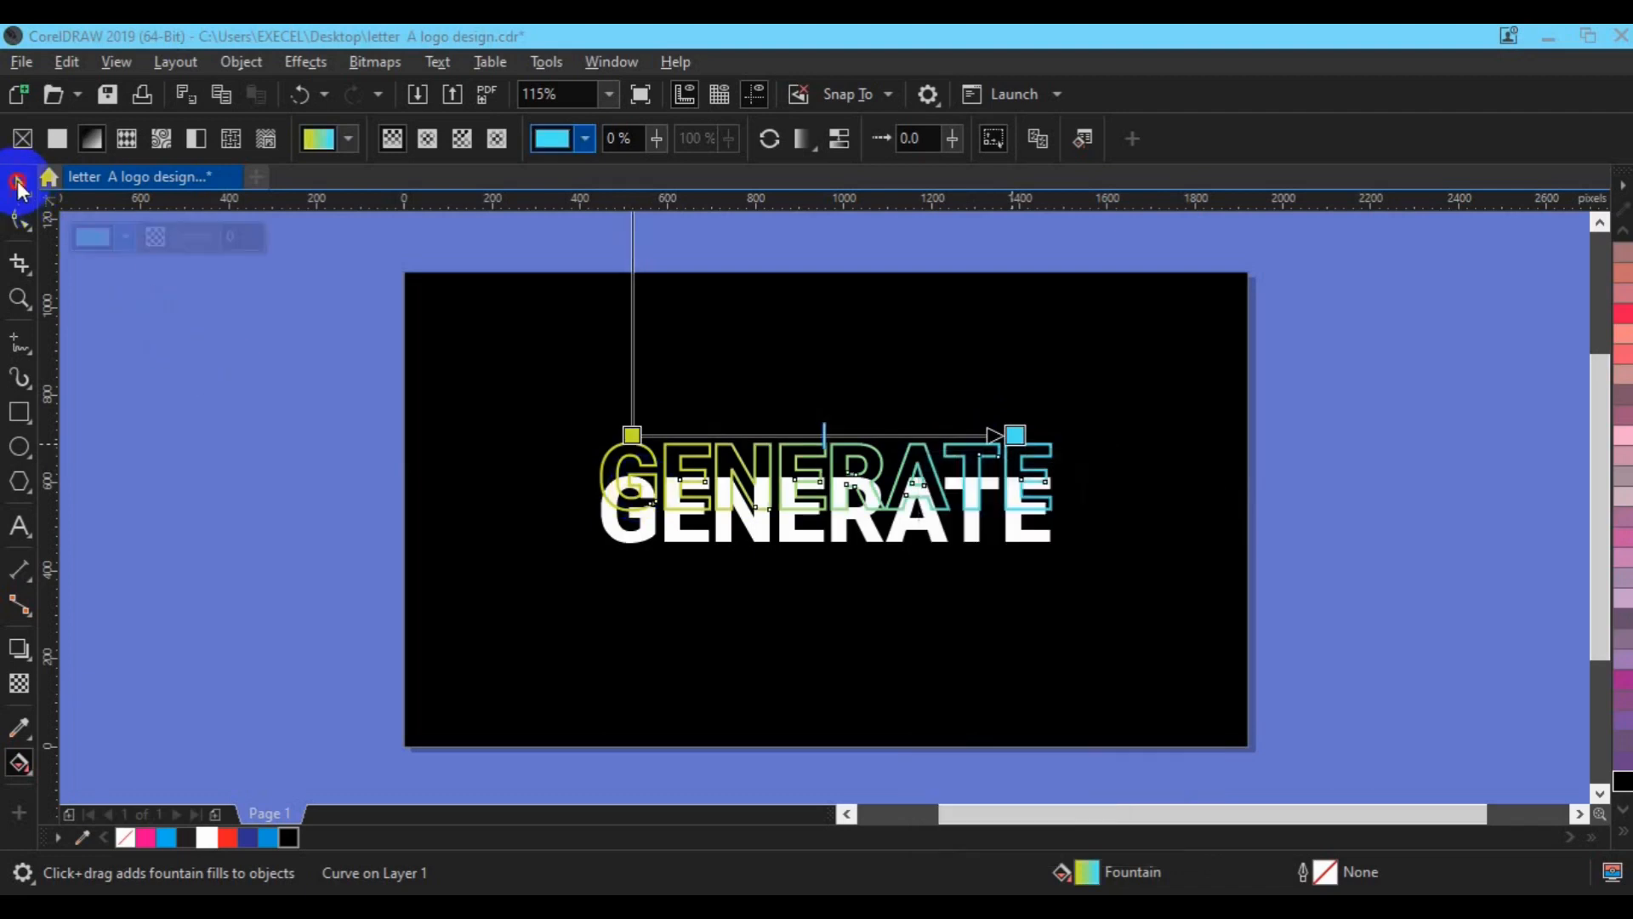
click(483, 450)
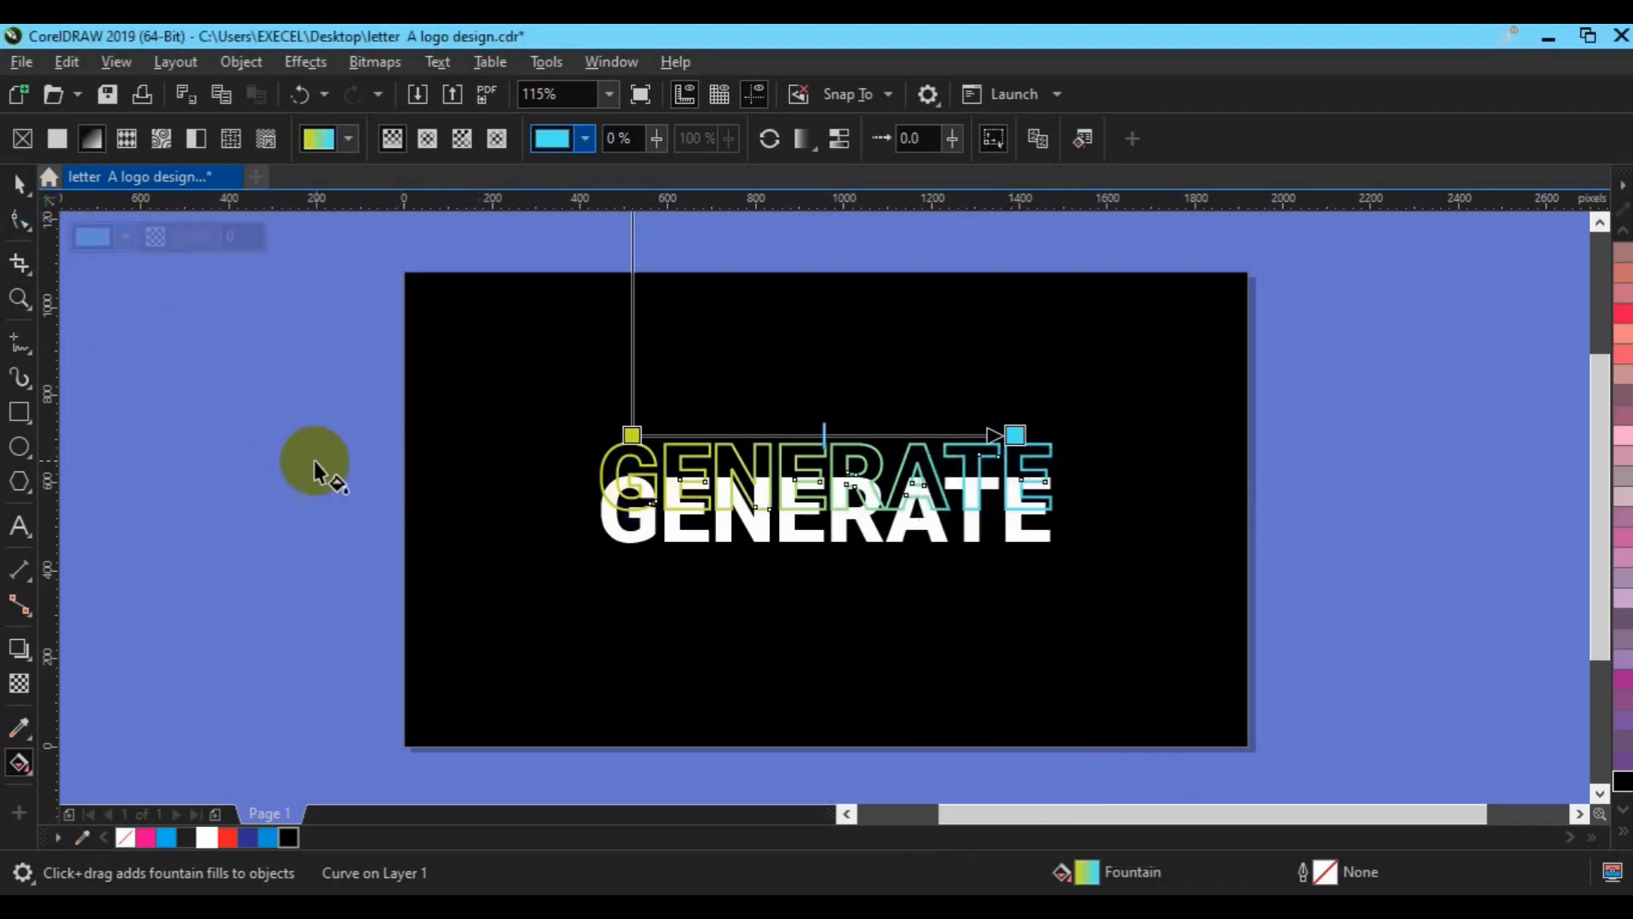
click(17, 184)
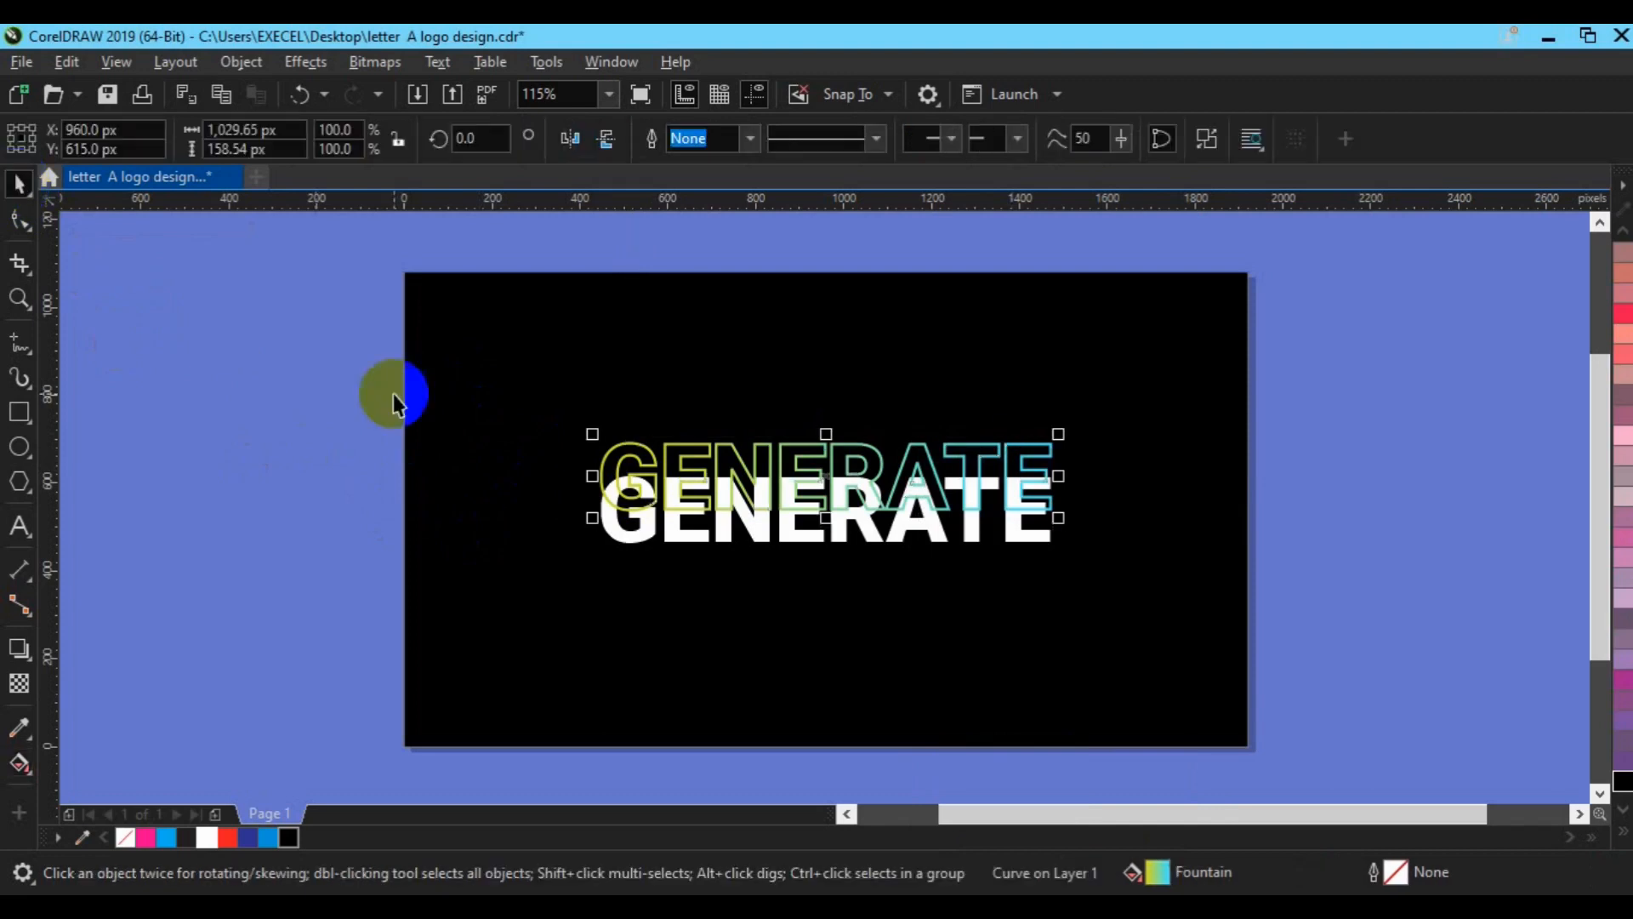
Apply a vertical 90° fountain transparency to the gradient outline text, fading toward its lower part, and fine-tune the lower handle.
click(28, 679)
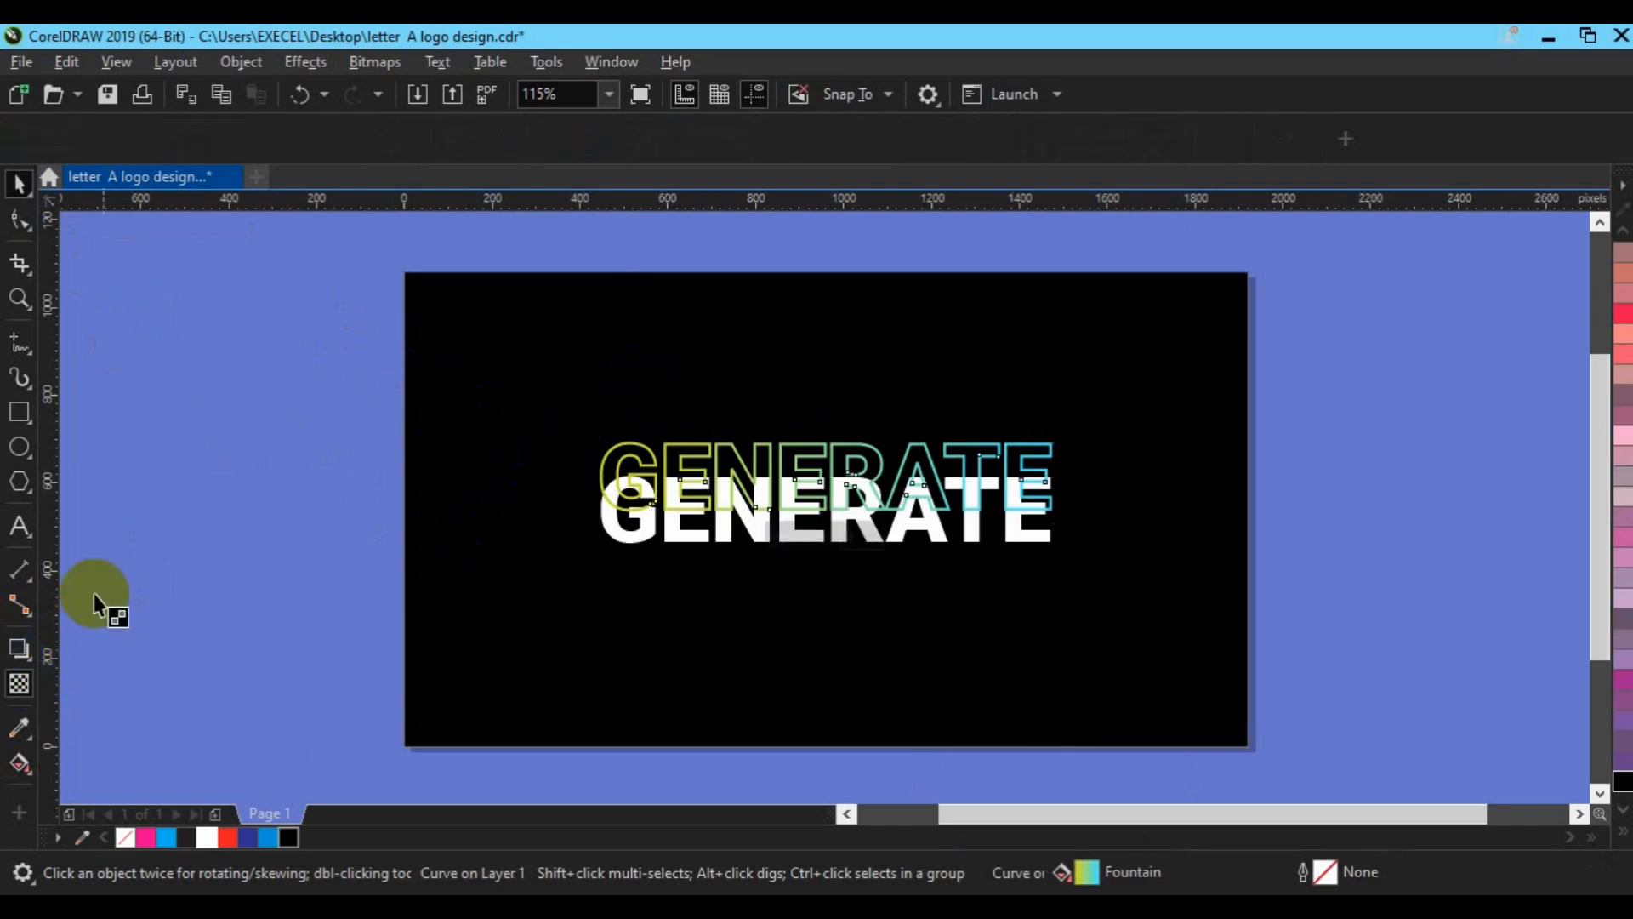
click(93, 141)
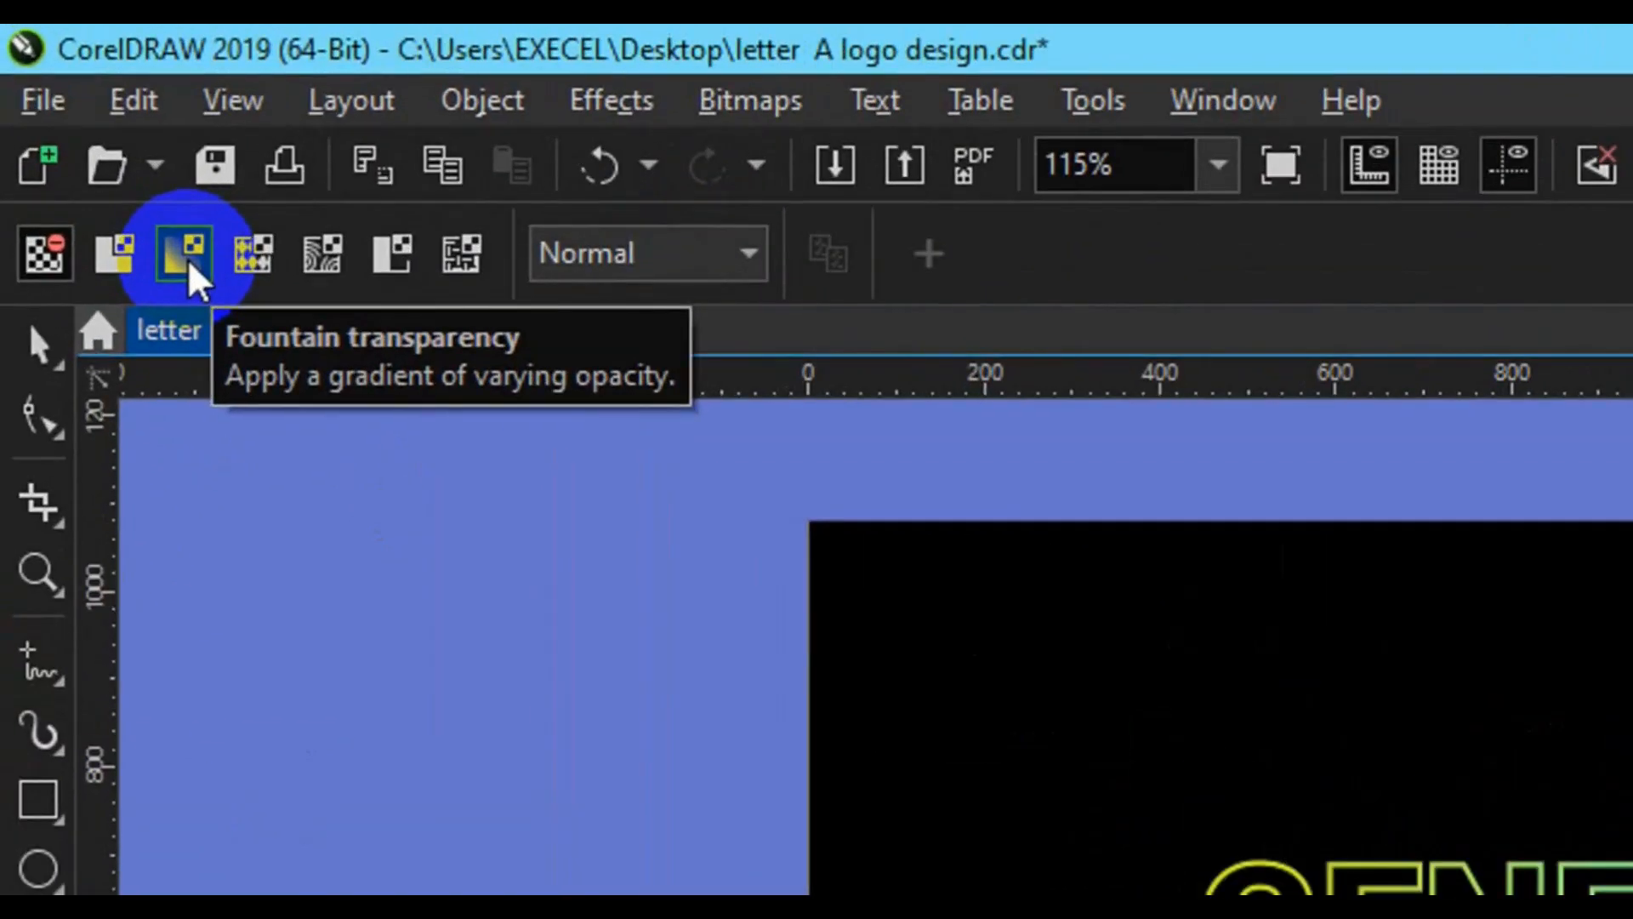
click(189, 266)
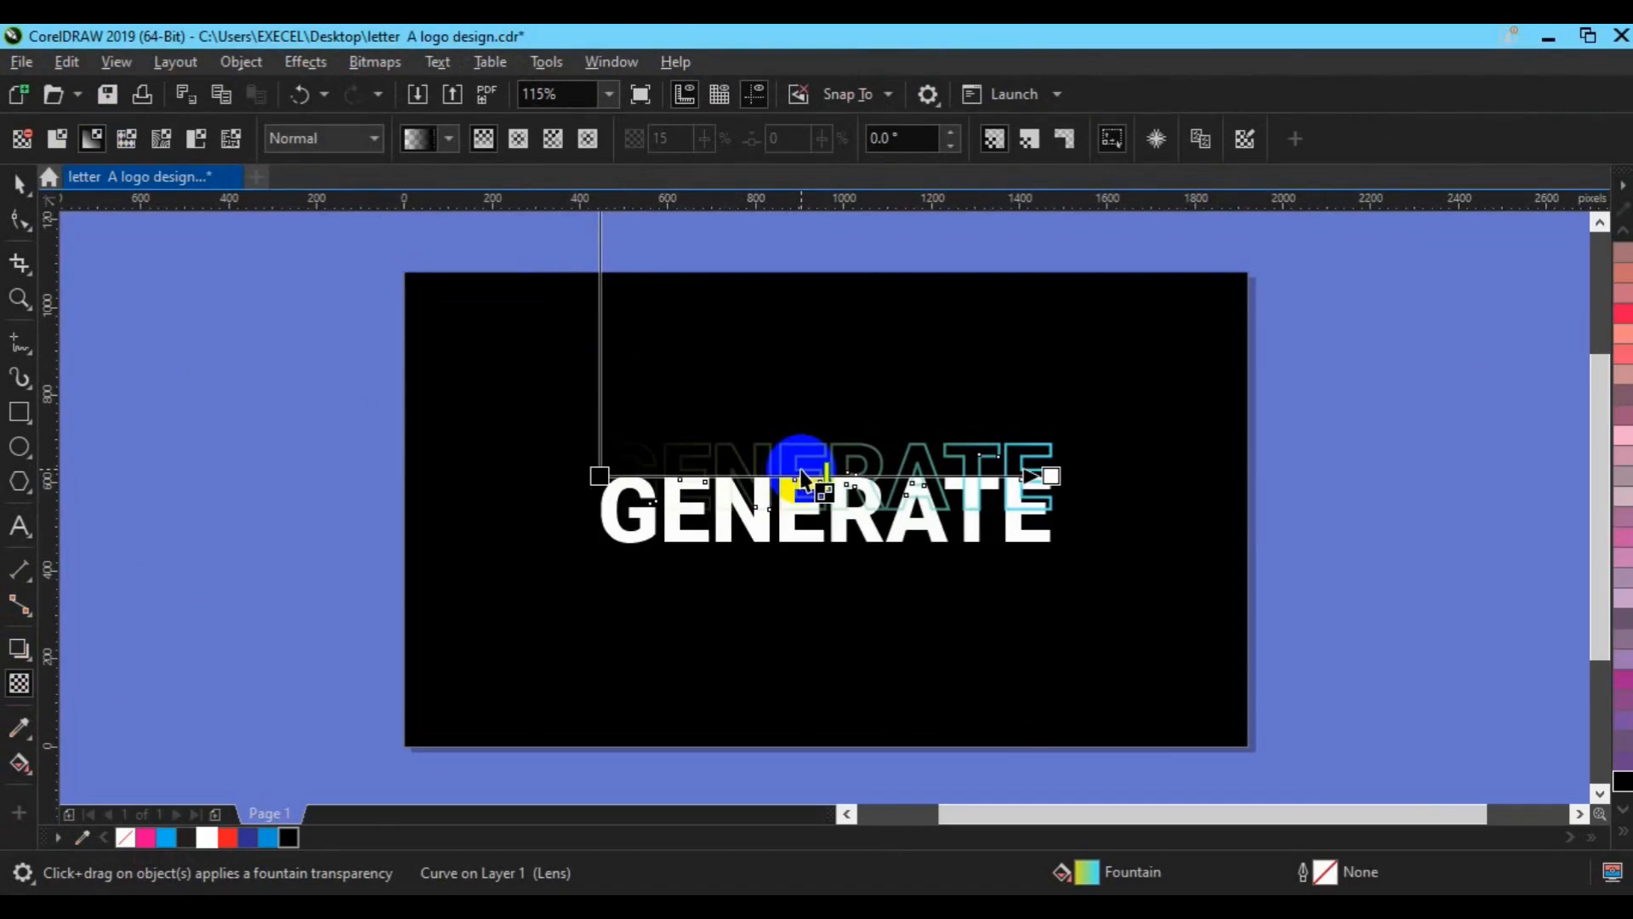
drag(801, 478, 814, 529)
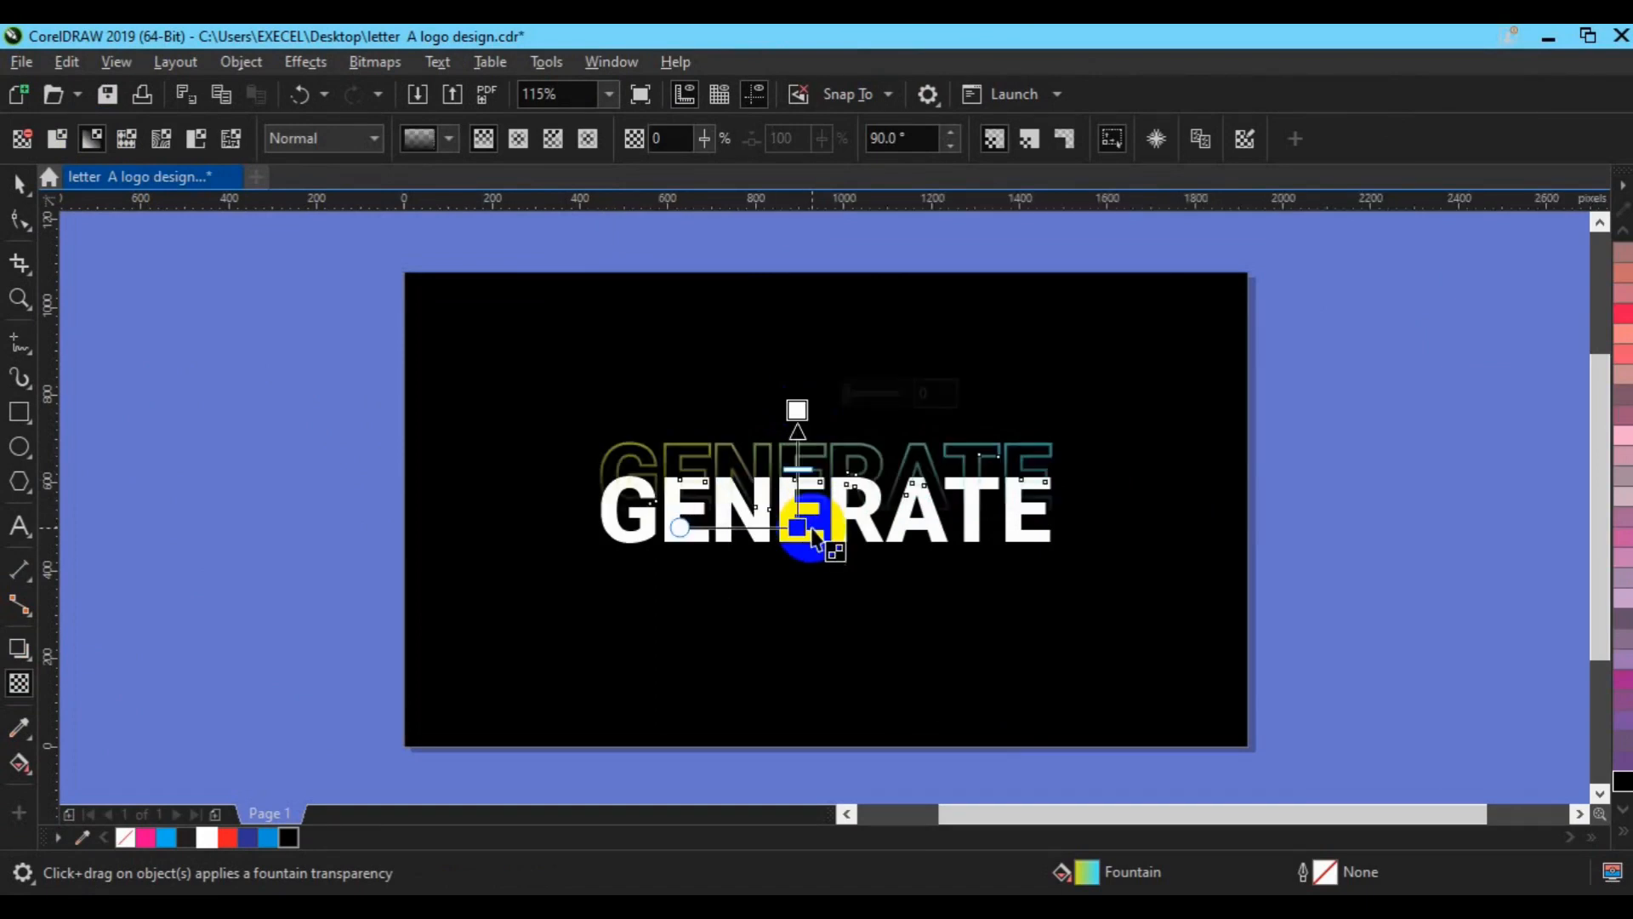
drag(804, 528, 803, 507)
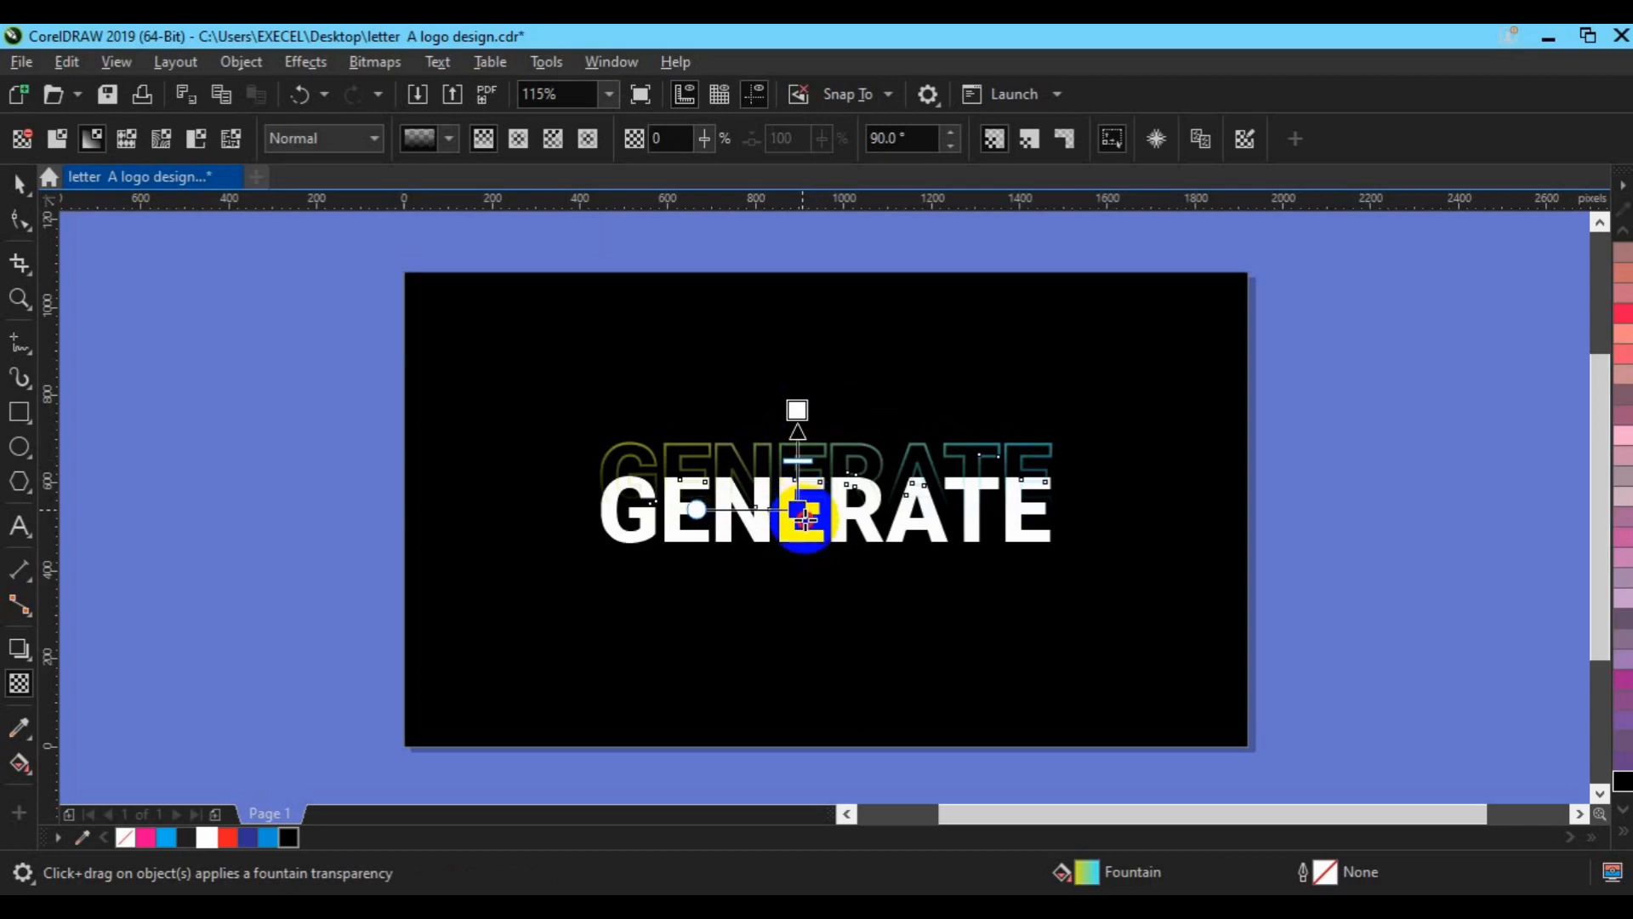
drag(800, 508, 805, 522)
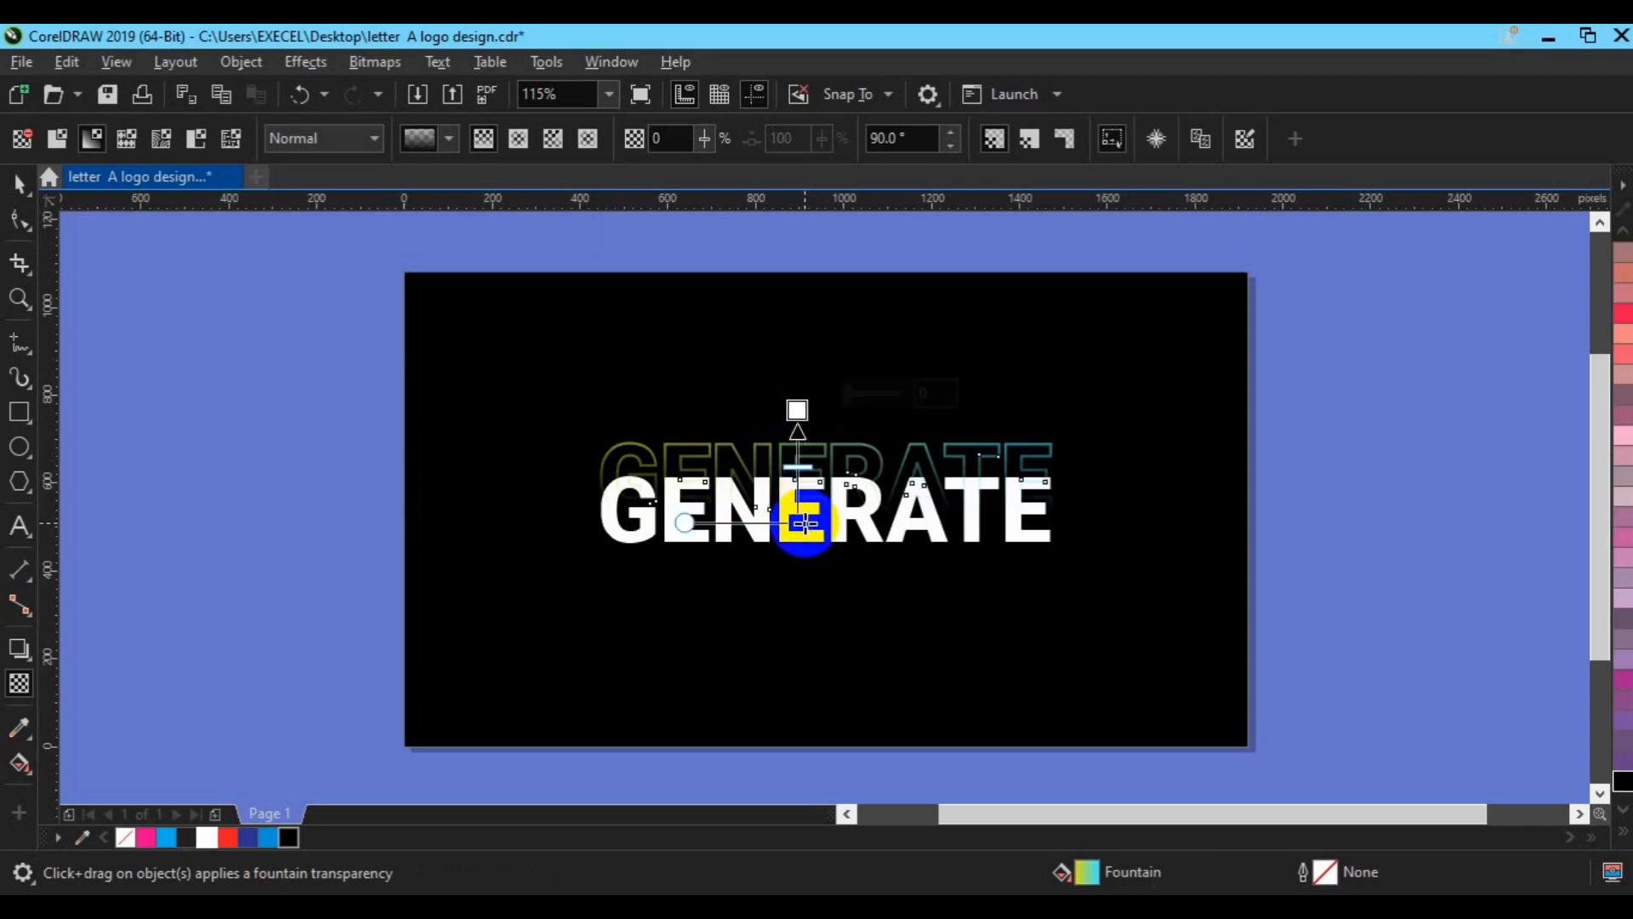
Move the gradient outline text vertically to Y 625 px.
key(space)
drag(964, 456, 965, 457)
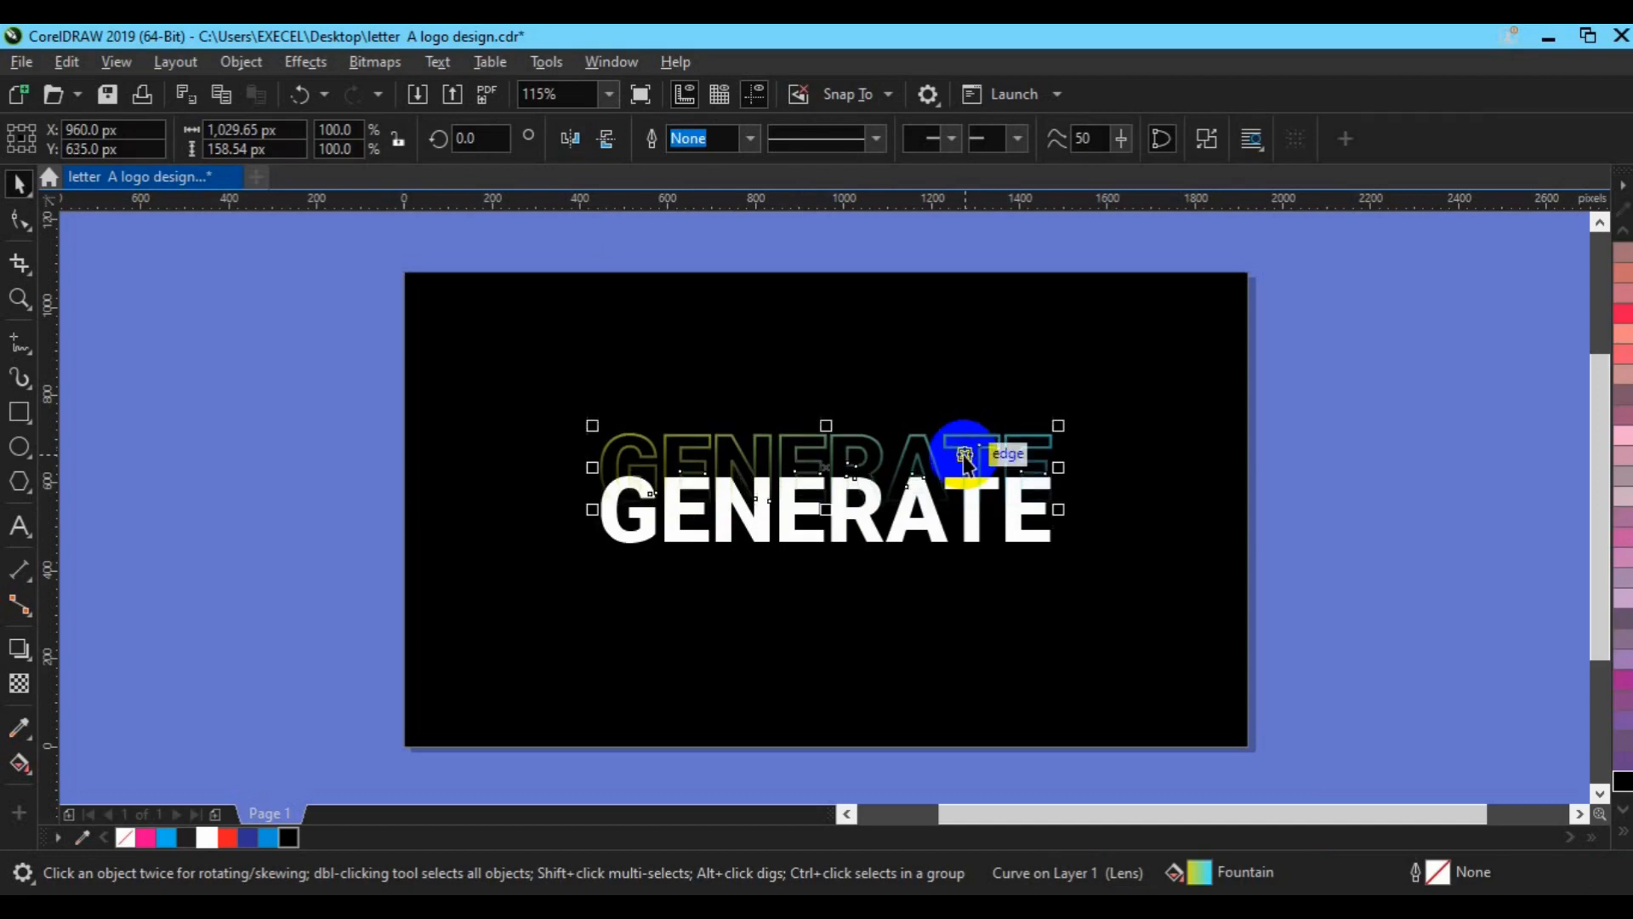
key(Down)
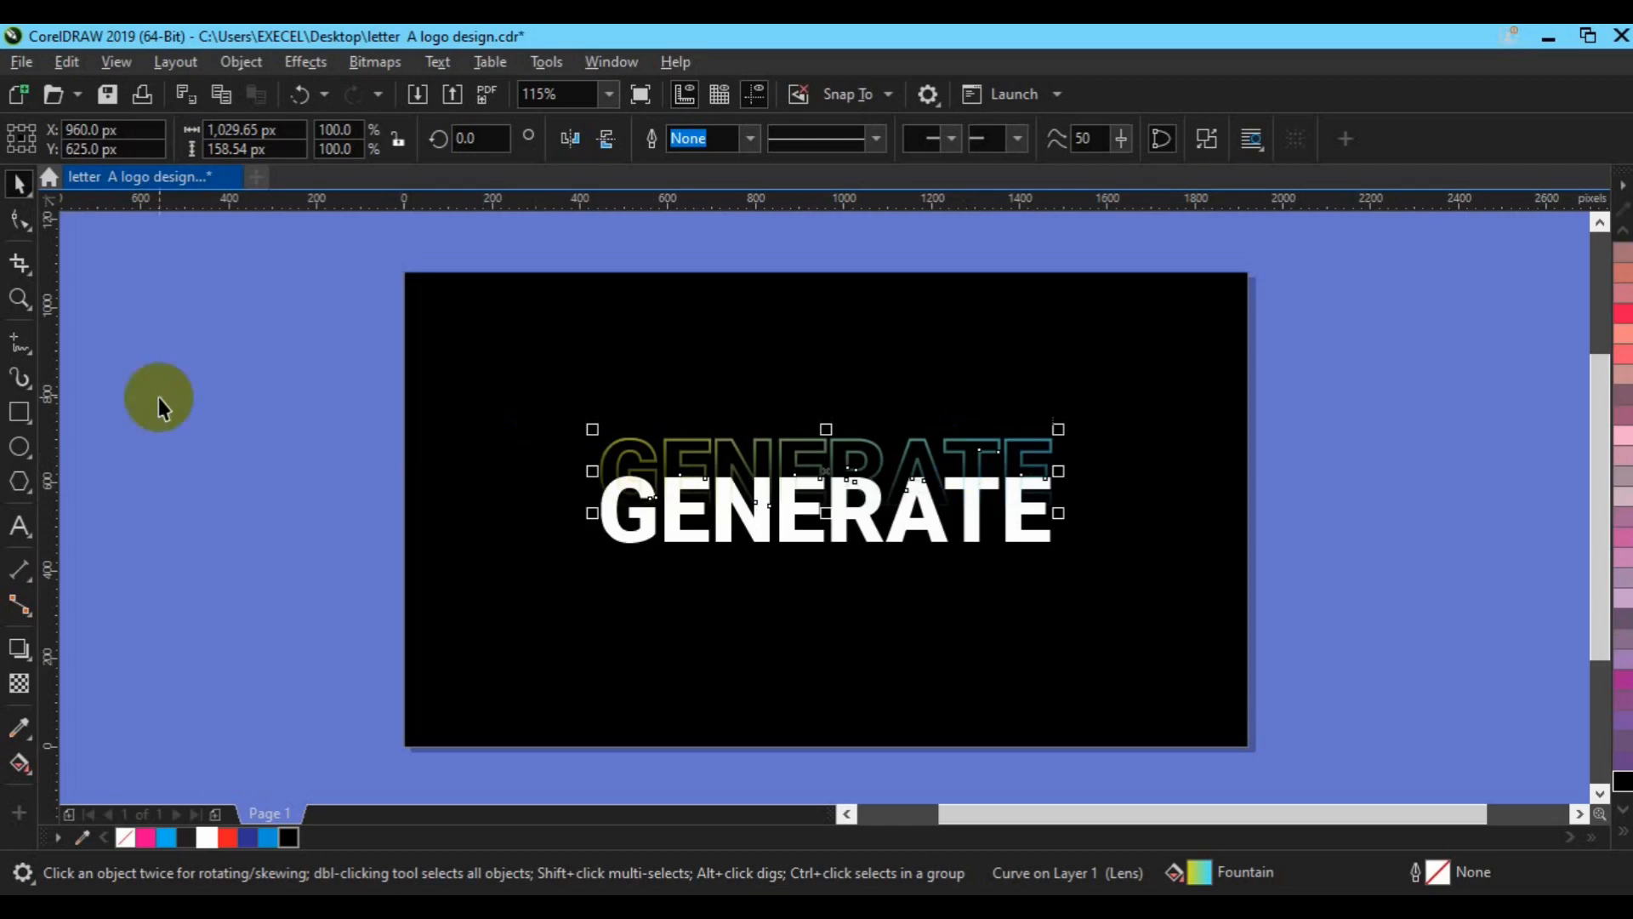
Raise the lower handle of the outline's fountain transparency slightly to strengthen the fade, then return to the Pick tool.
click(28, 686)
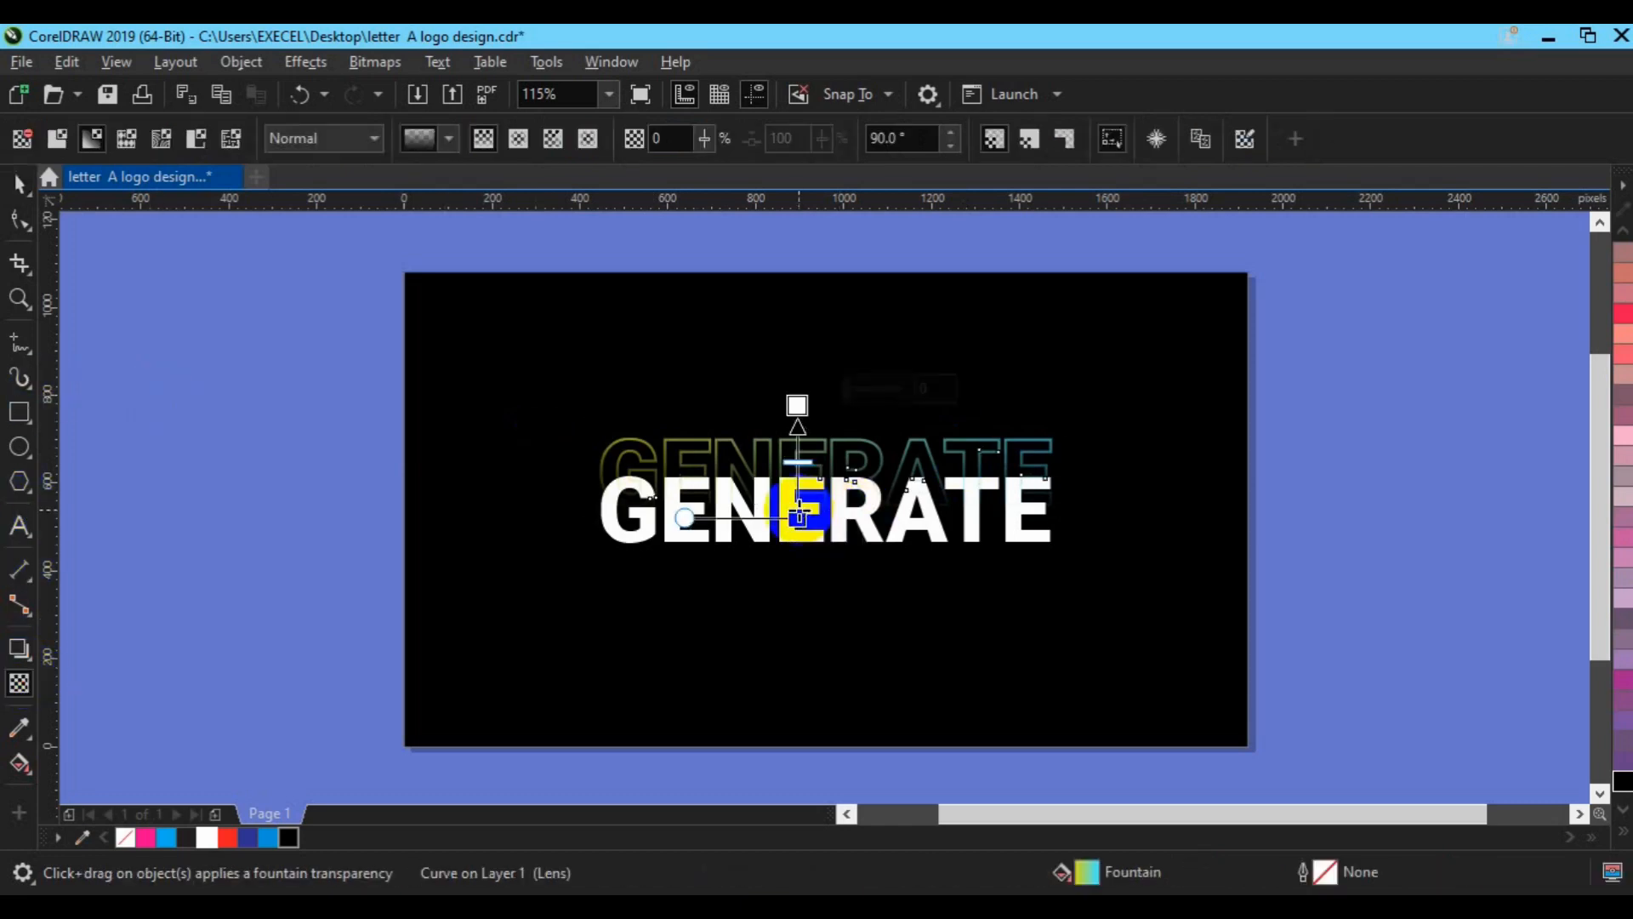
drag(800, 513, 799, 498)
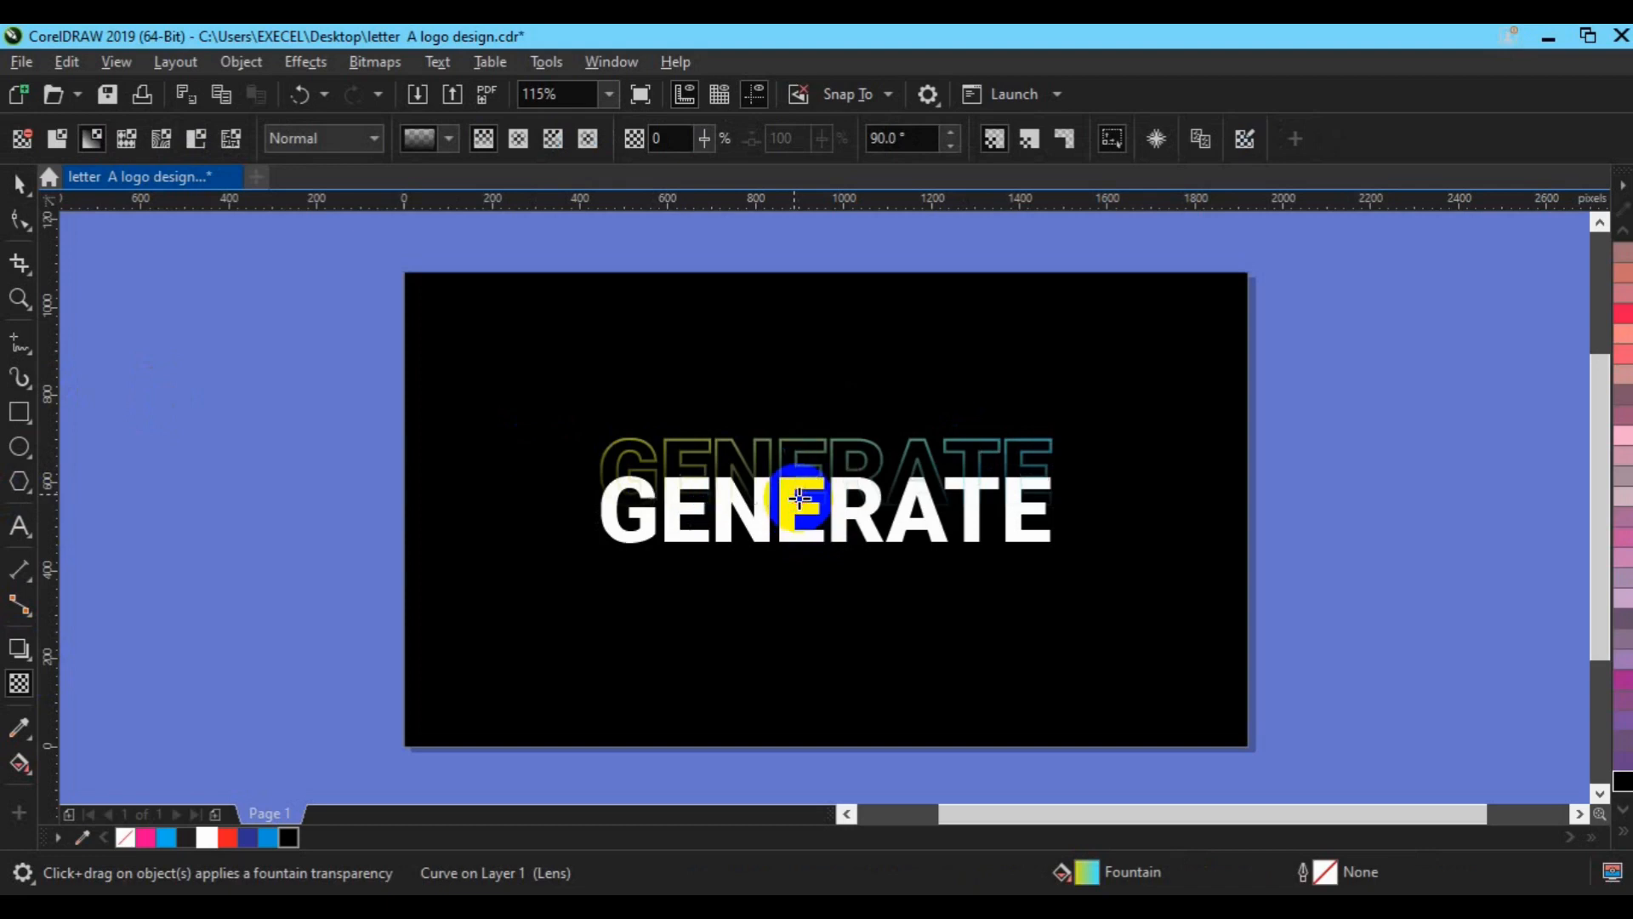
key(space)
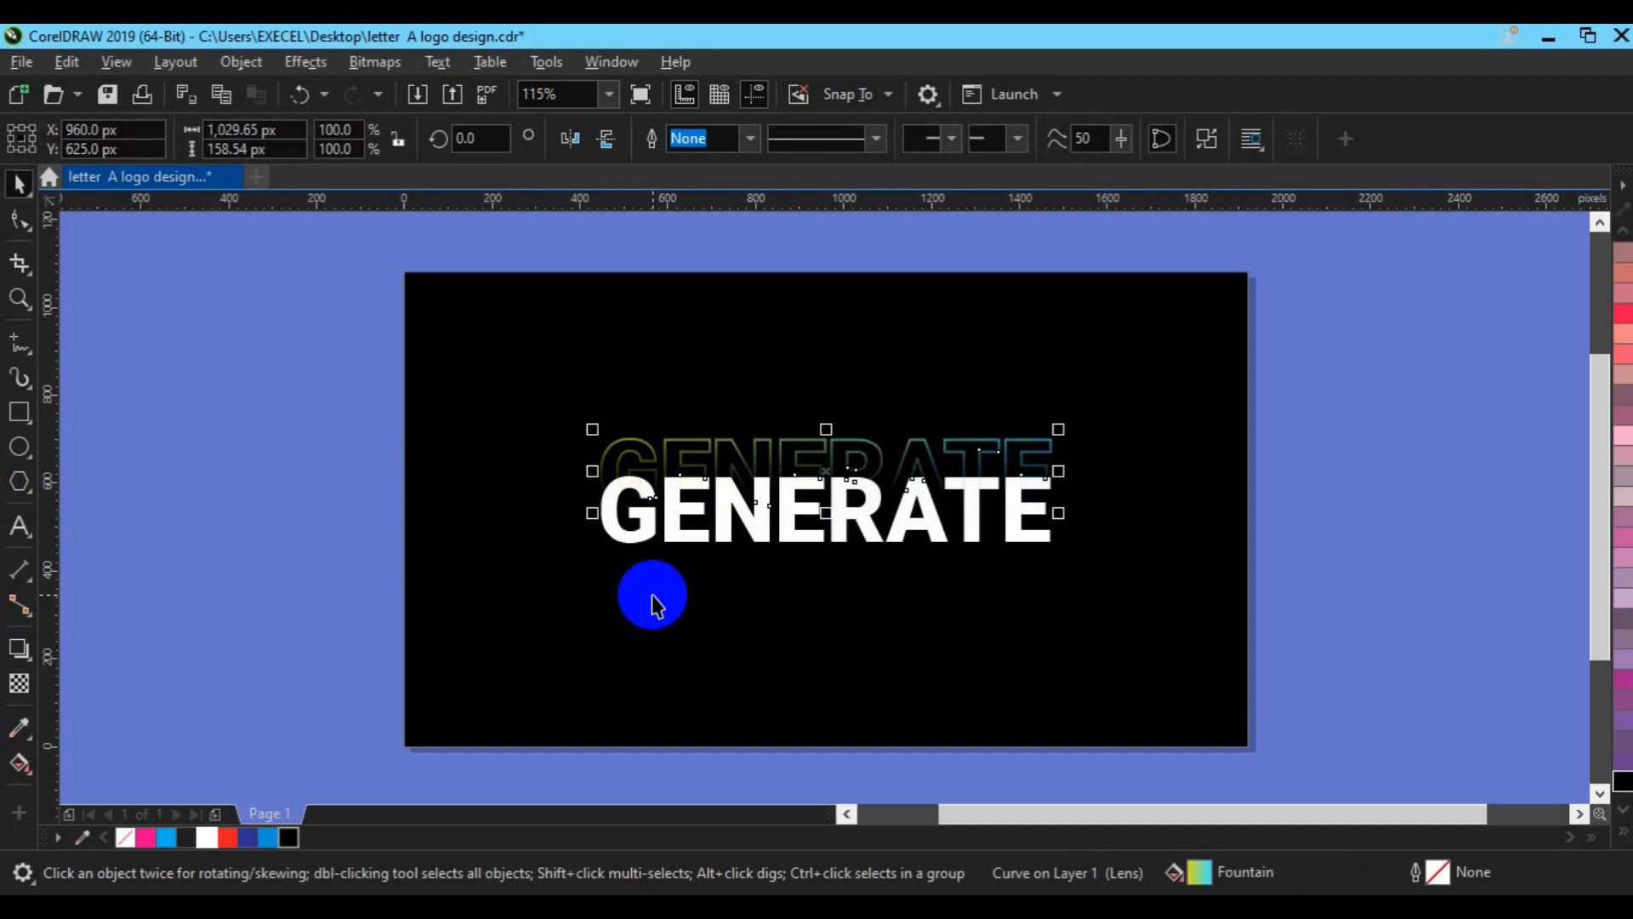
Duplicate the faded outline text in place and nudge the copy straight up to Y 685 px.
key(ctrl+c)
key(ctrl+v)
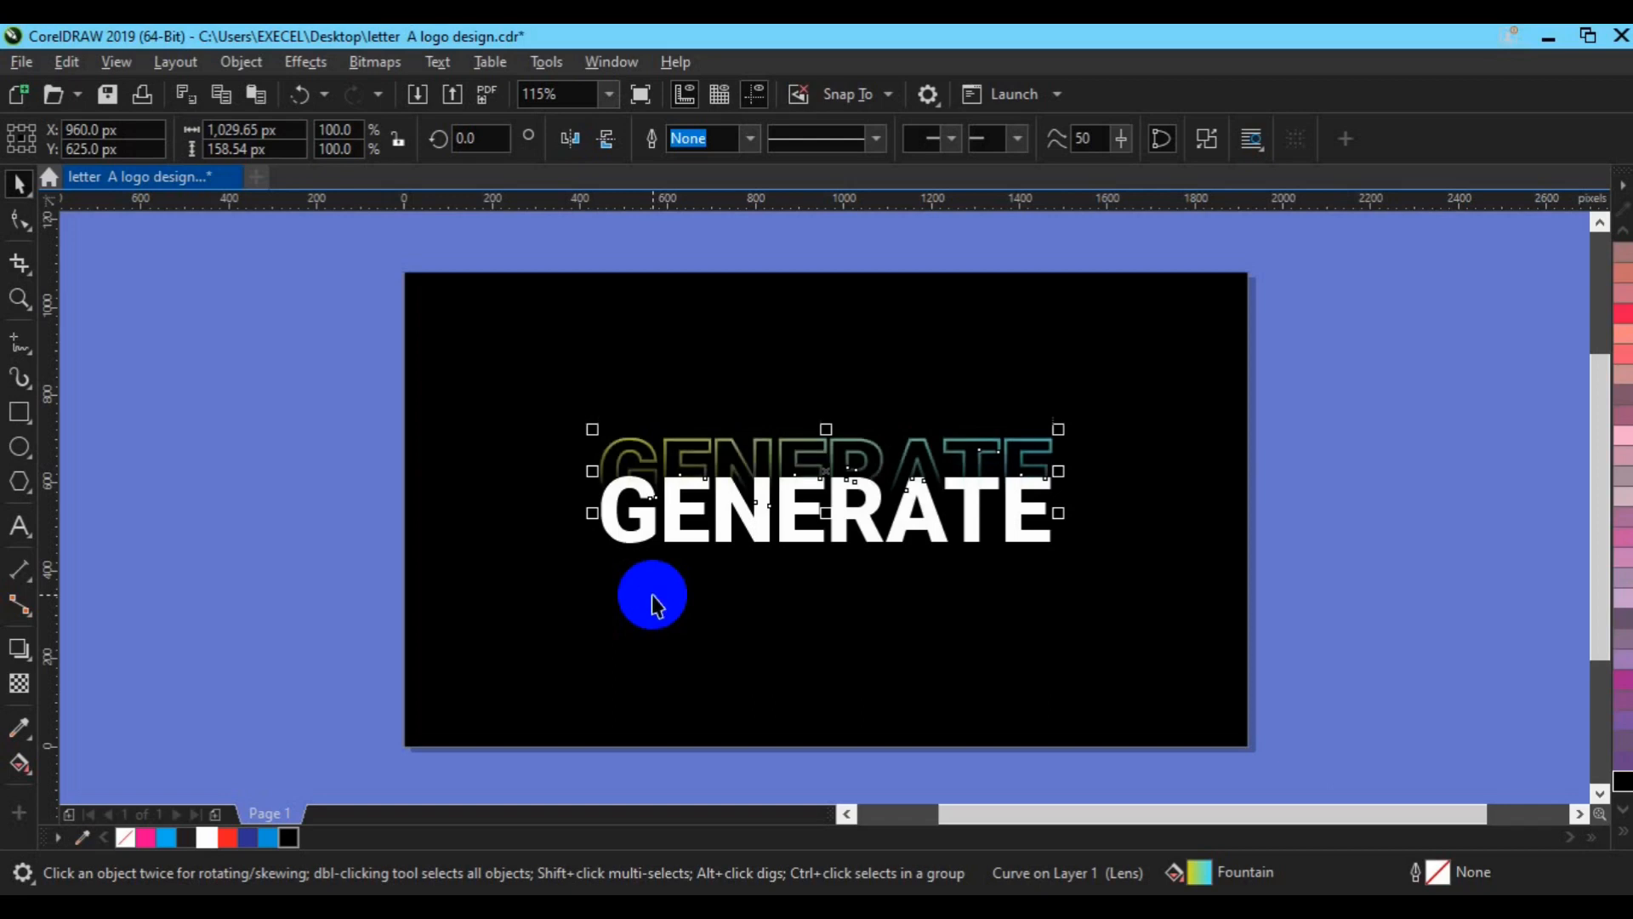
key(Up)
key(Up)
key(Up)
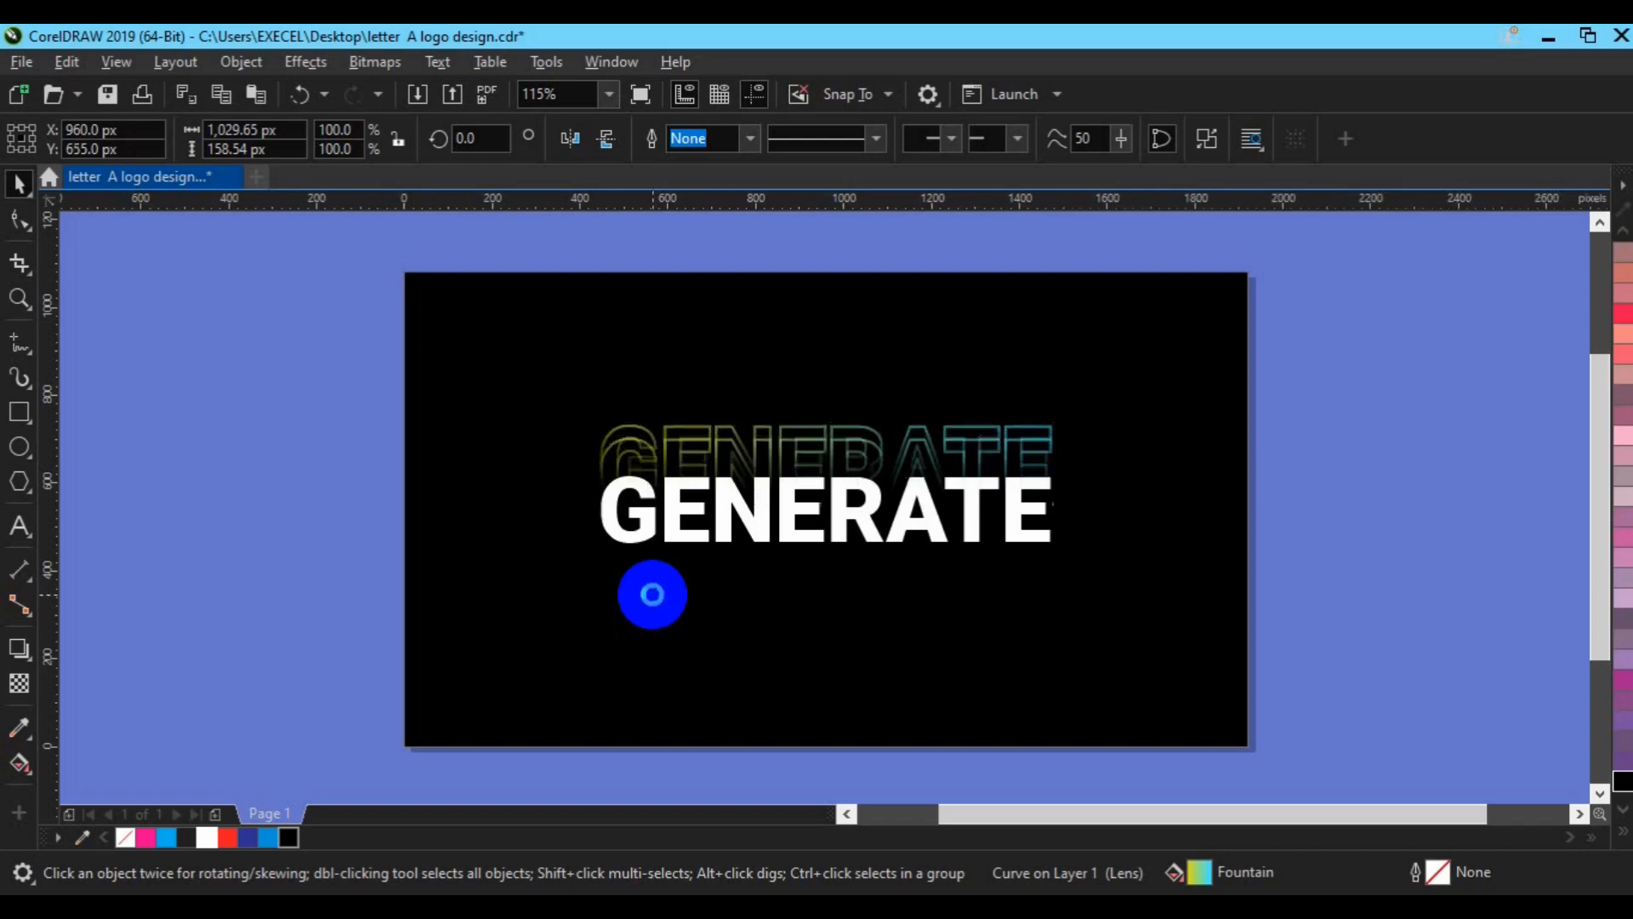
key(Up)
key(Up)
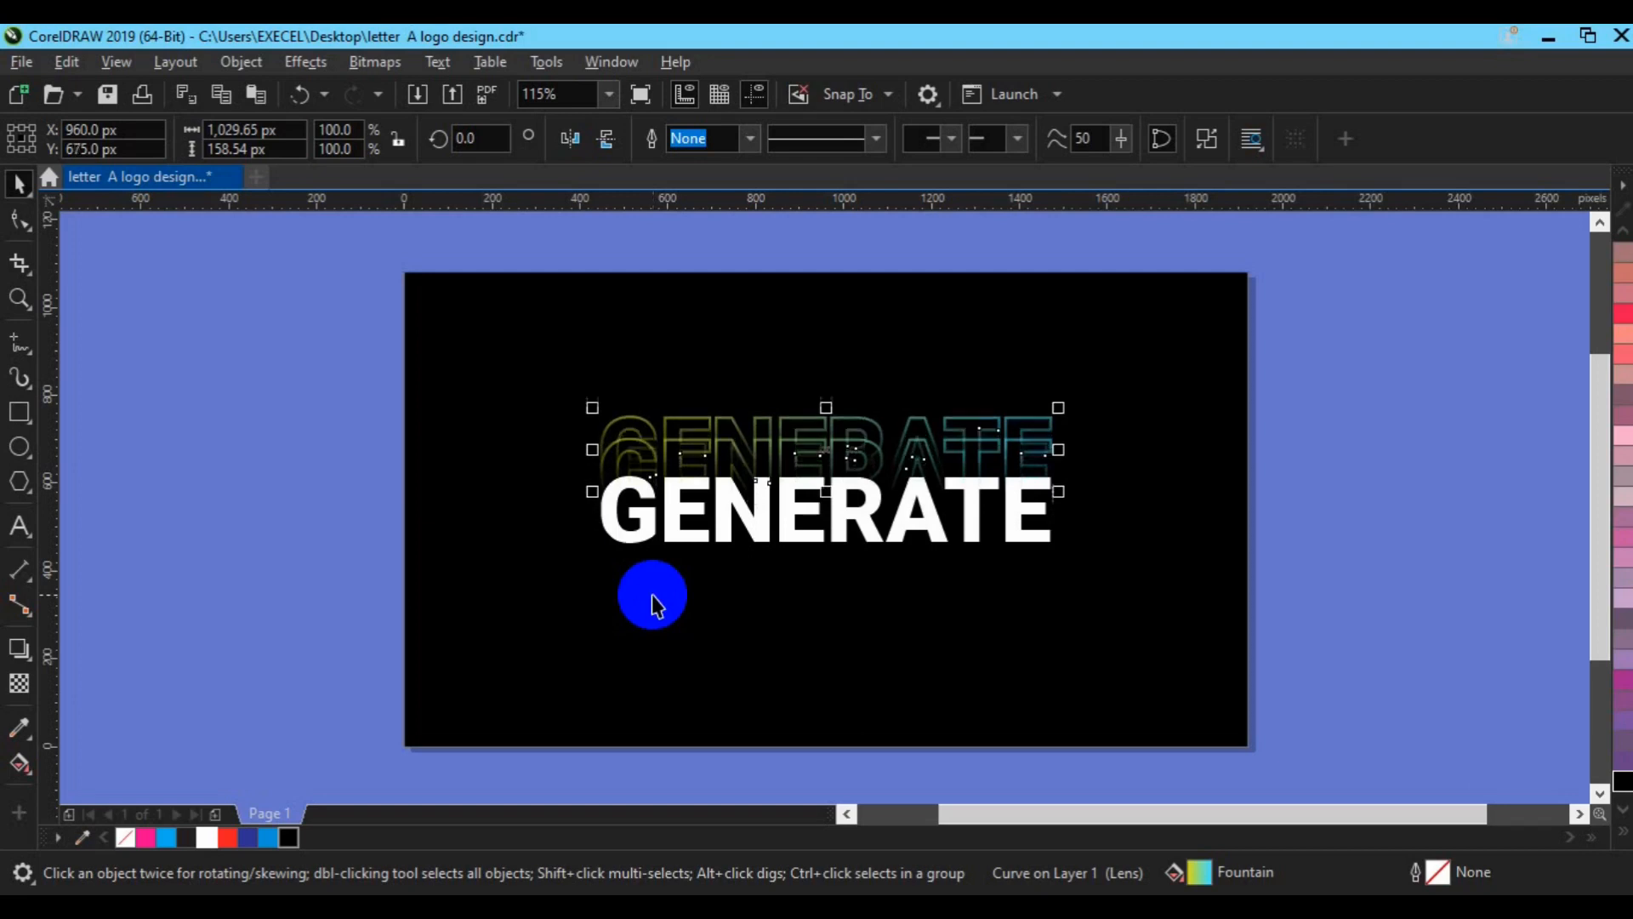
key(Up)
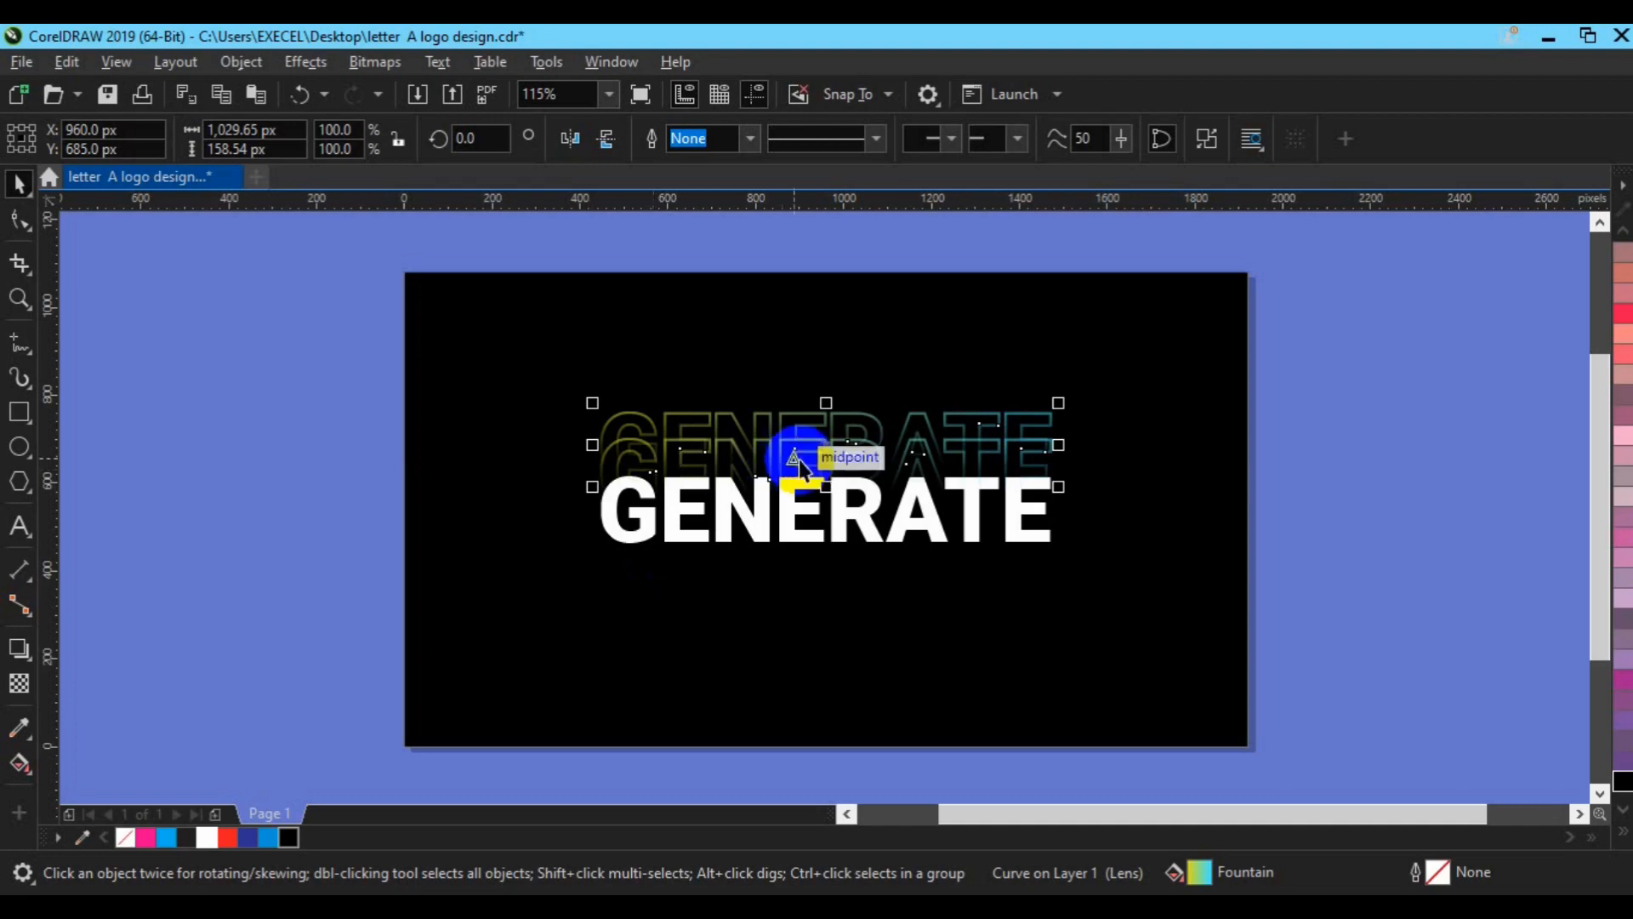
Send the upper outline copy to the back of the layer.
right_click(828, 445)
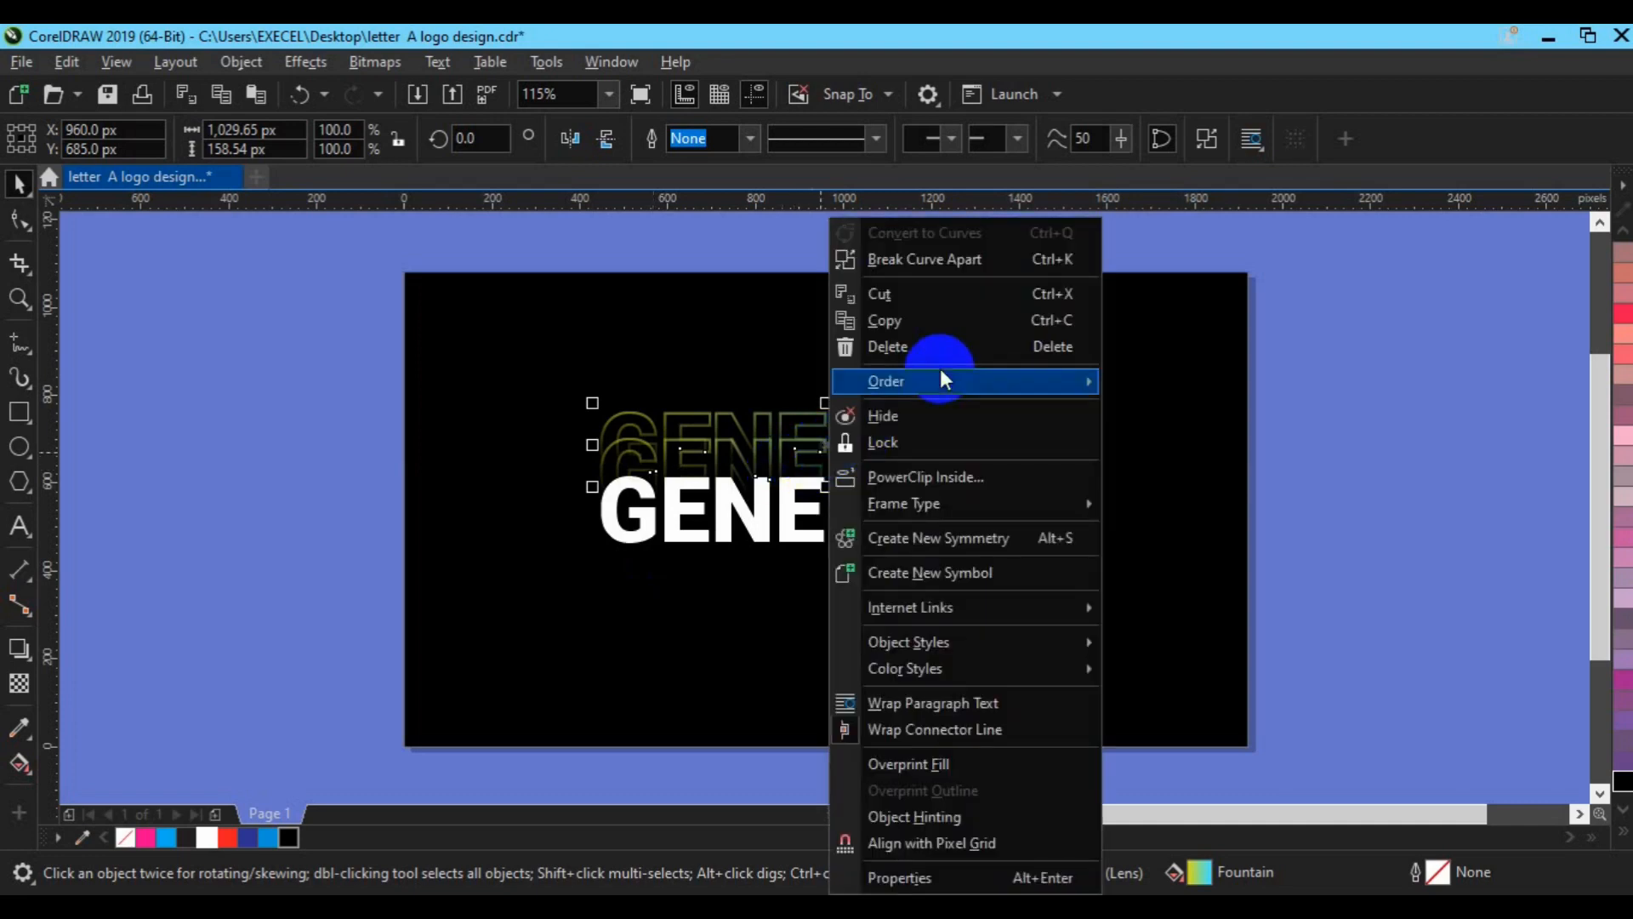
mouse_move(941, 374)
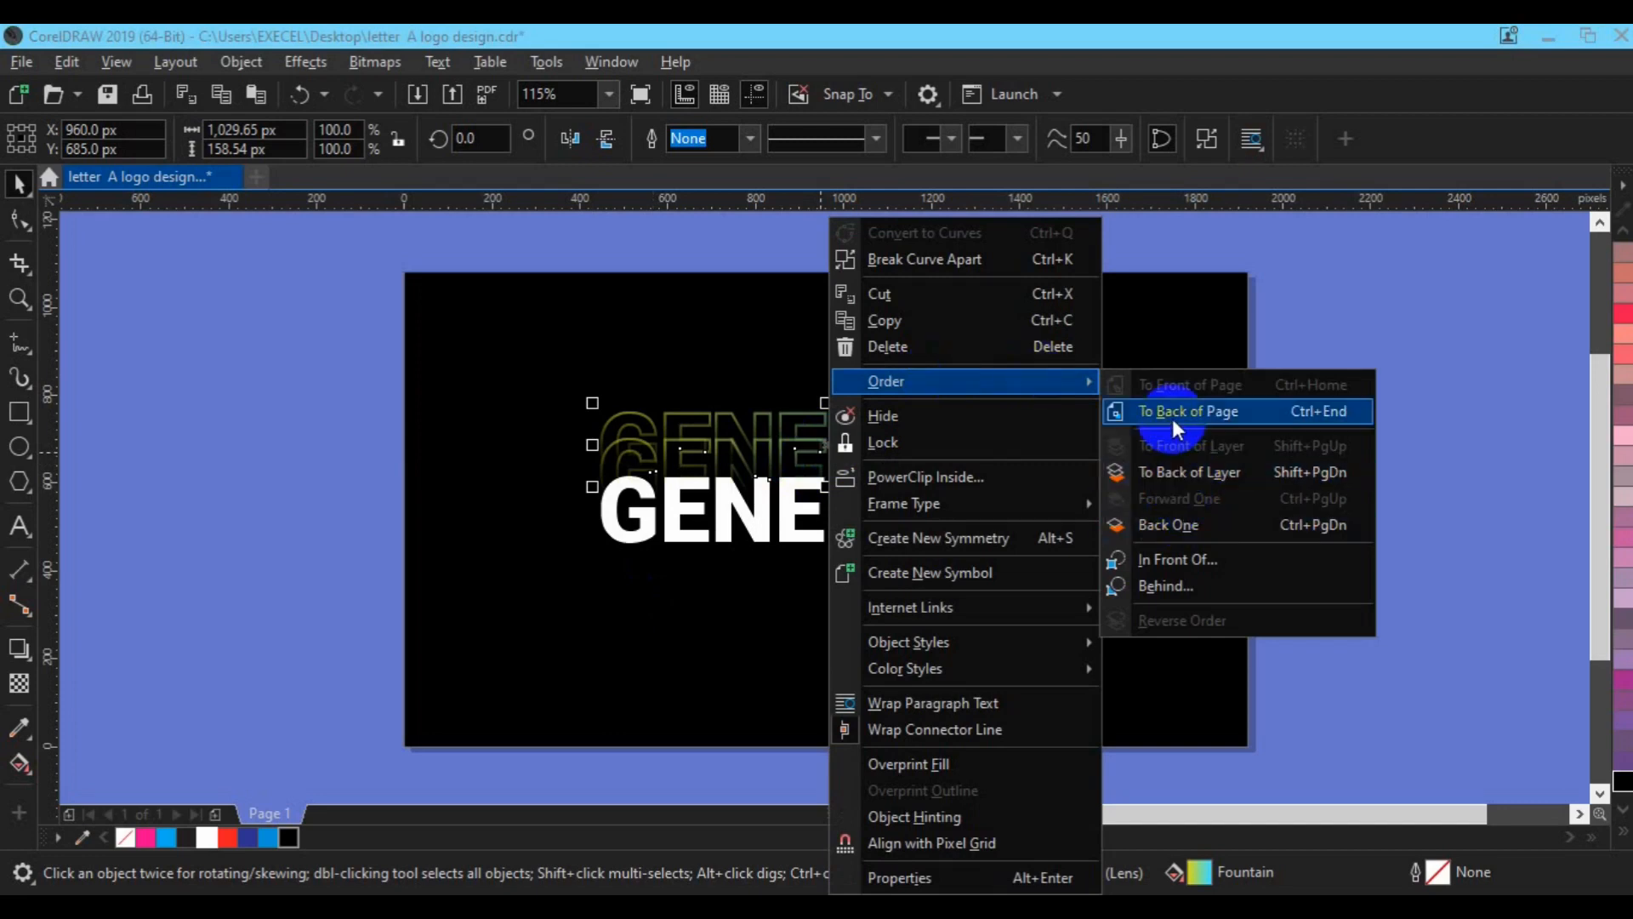
click(1174, 468)
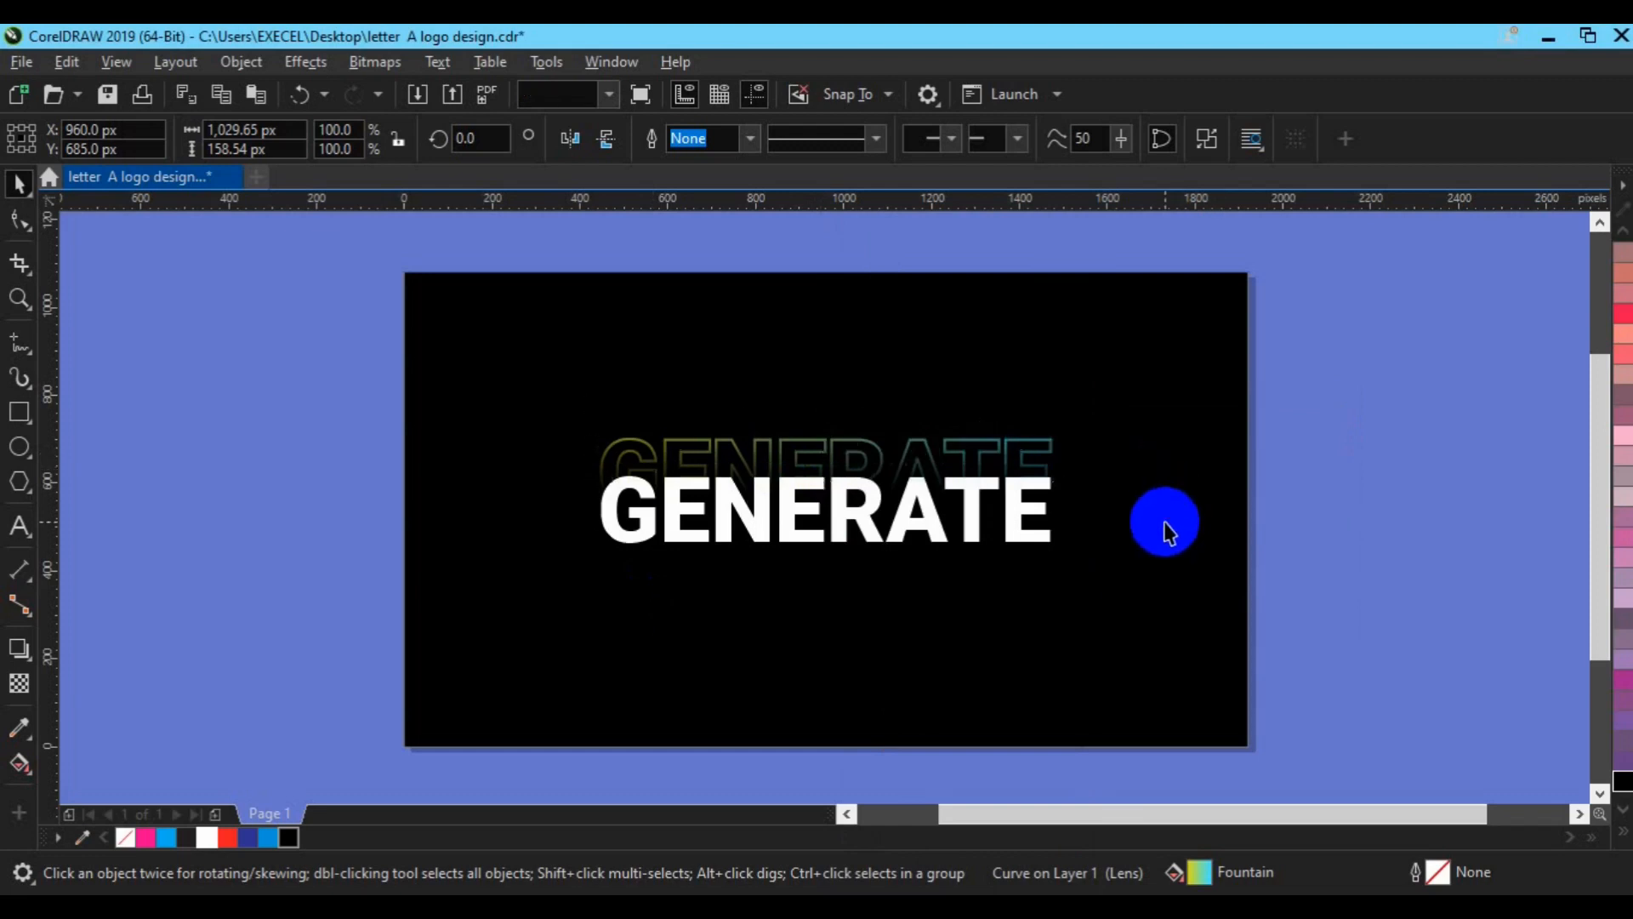
Send the black background rectangle to the back of the page, behind all the text, and deselect it.
click(1164, 524)
right_click(1165, 522)
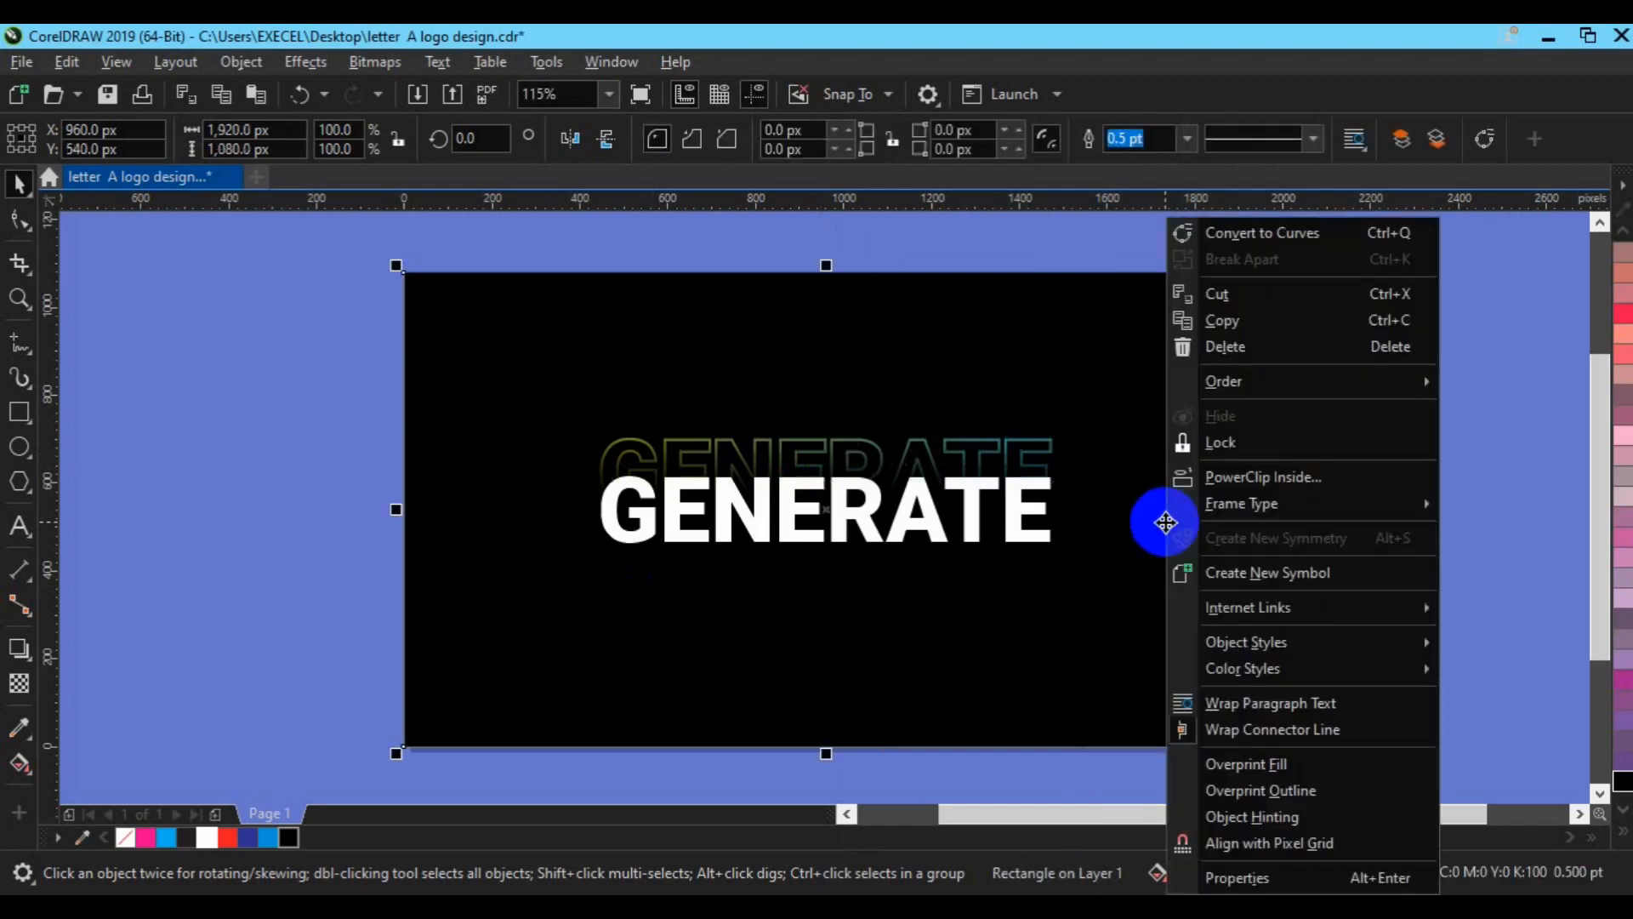
mouse_move(1283, 393)
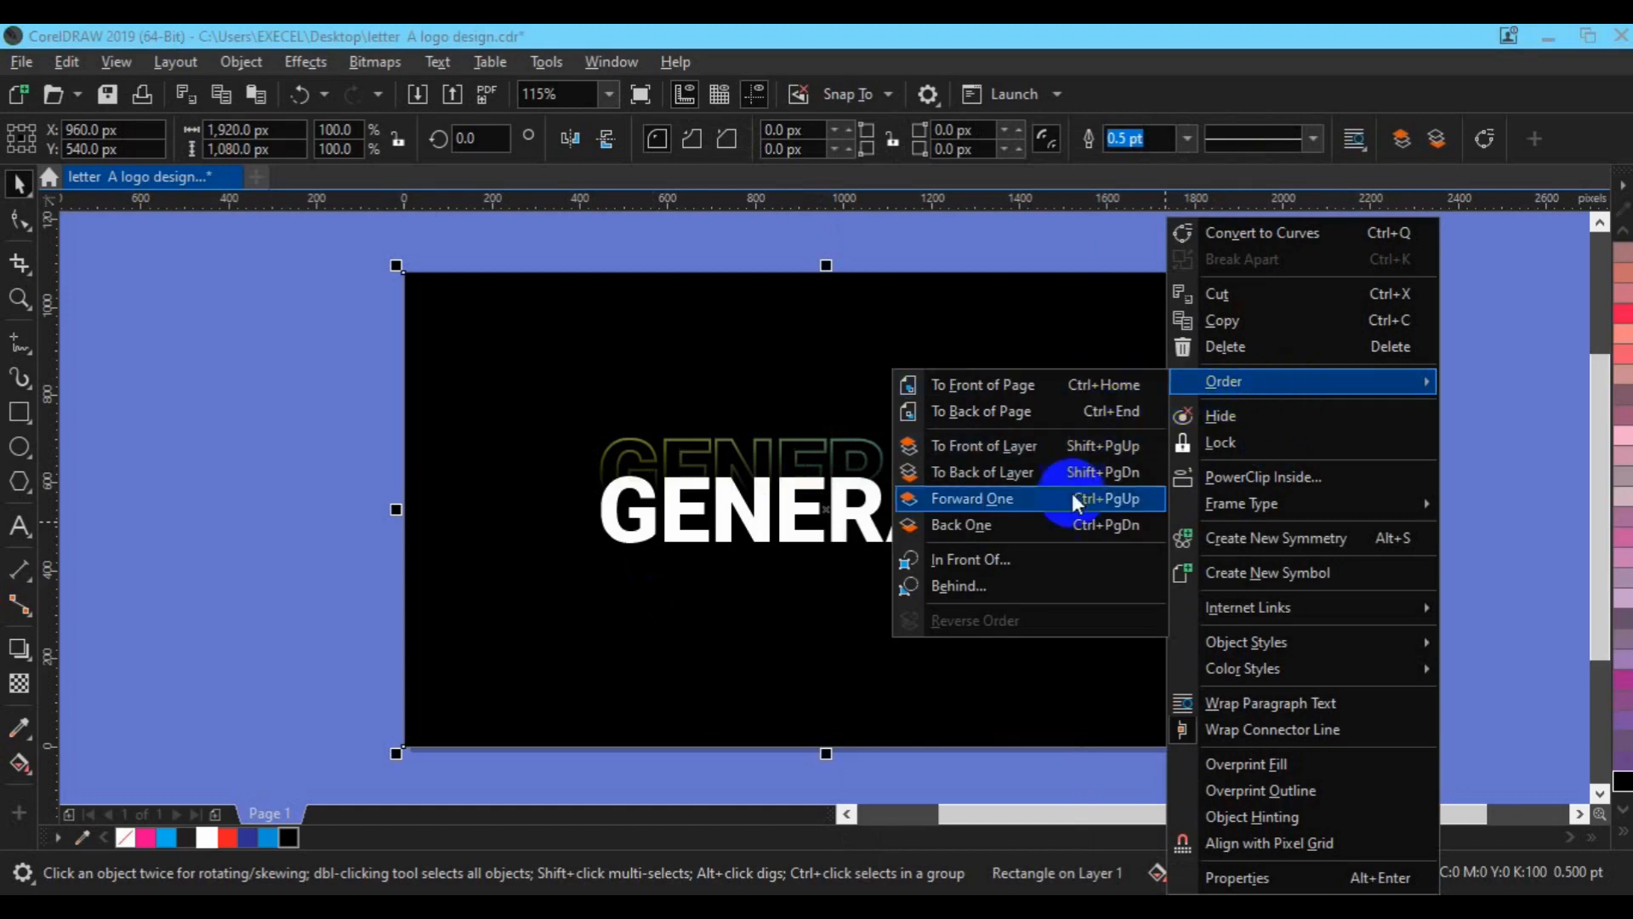
click(1062, 420)
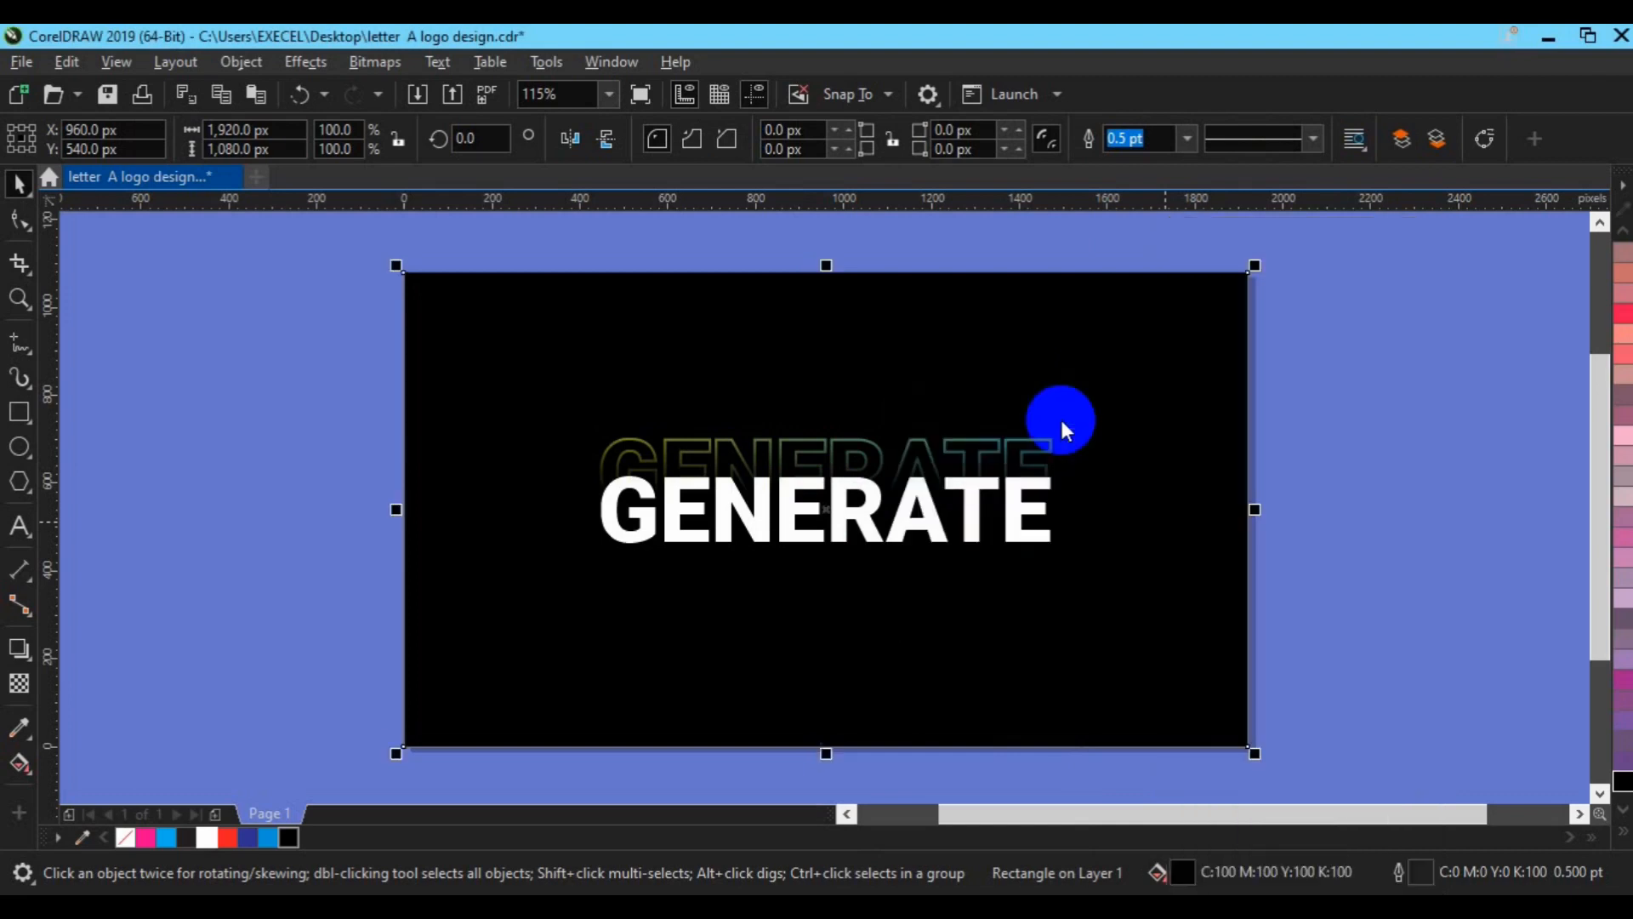
click(1327, 492)
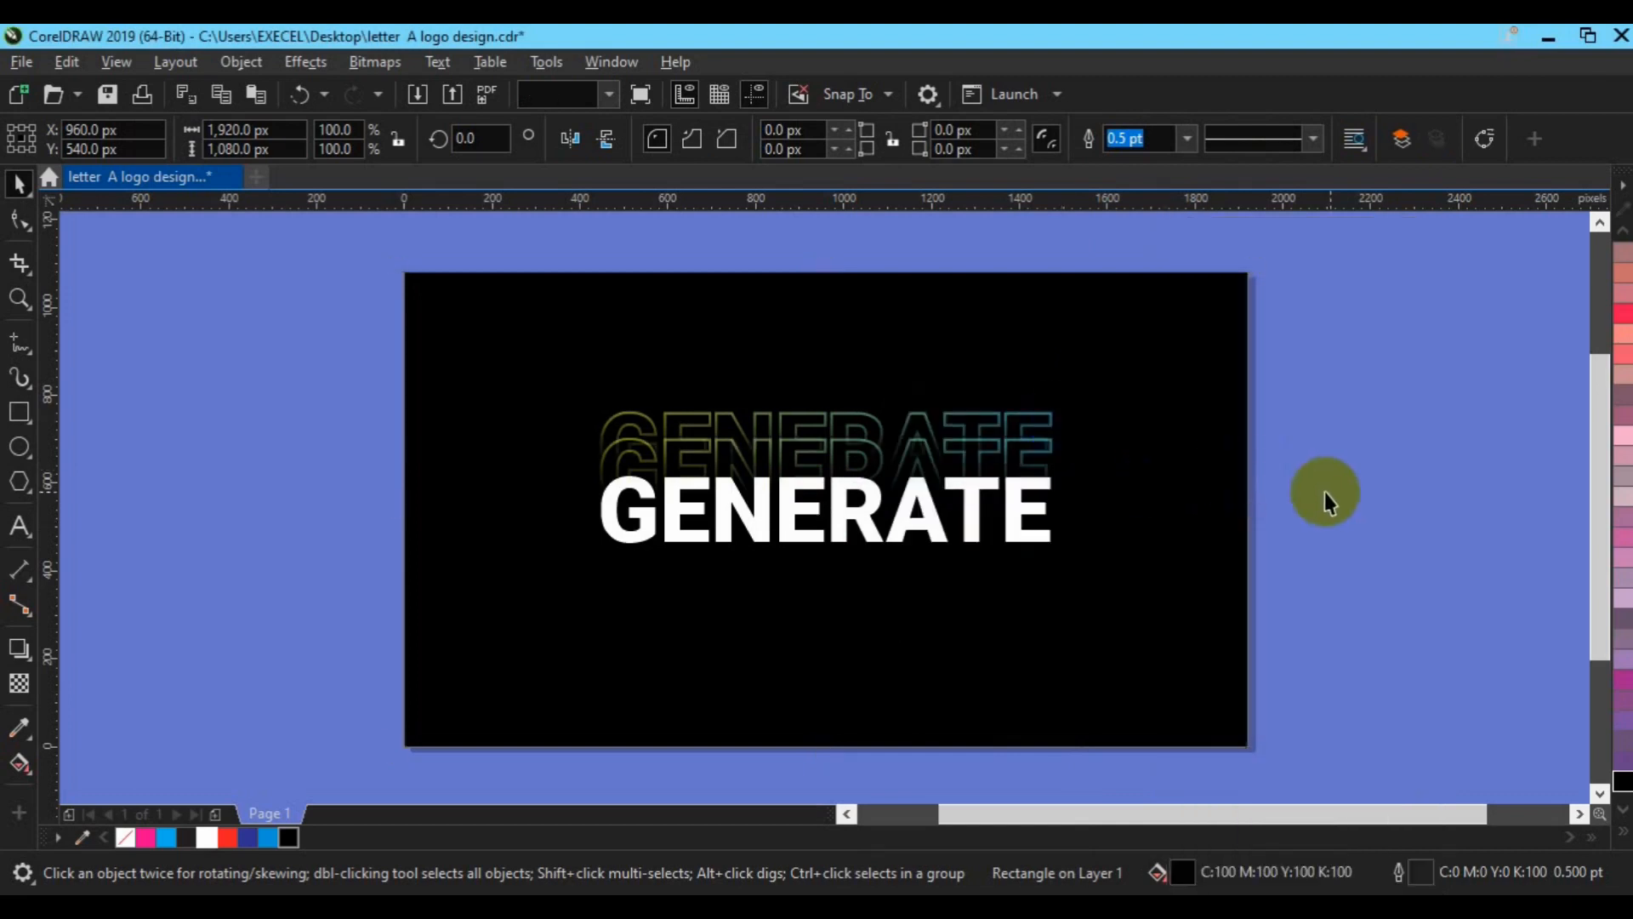
click(724, 456)
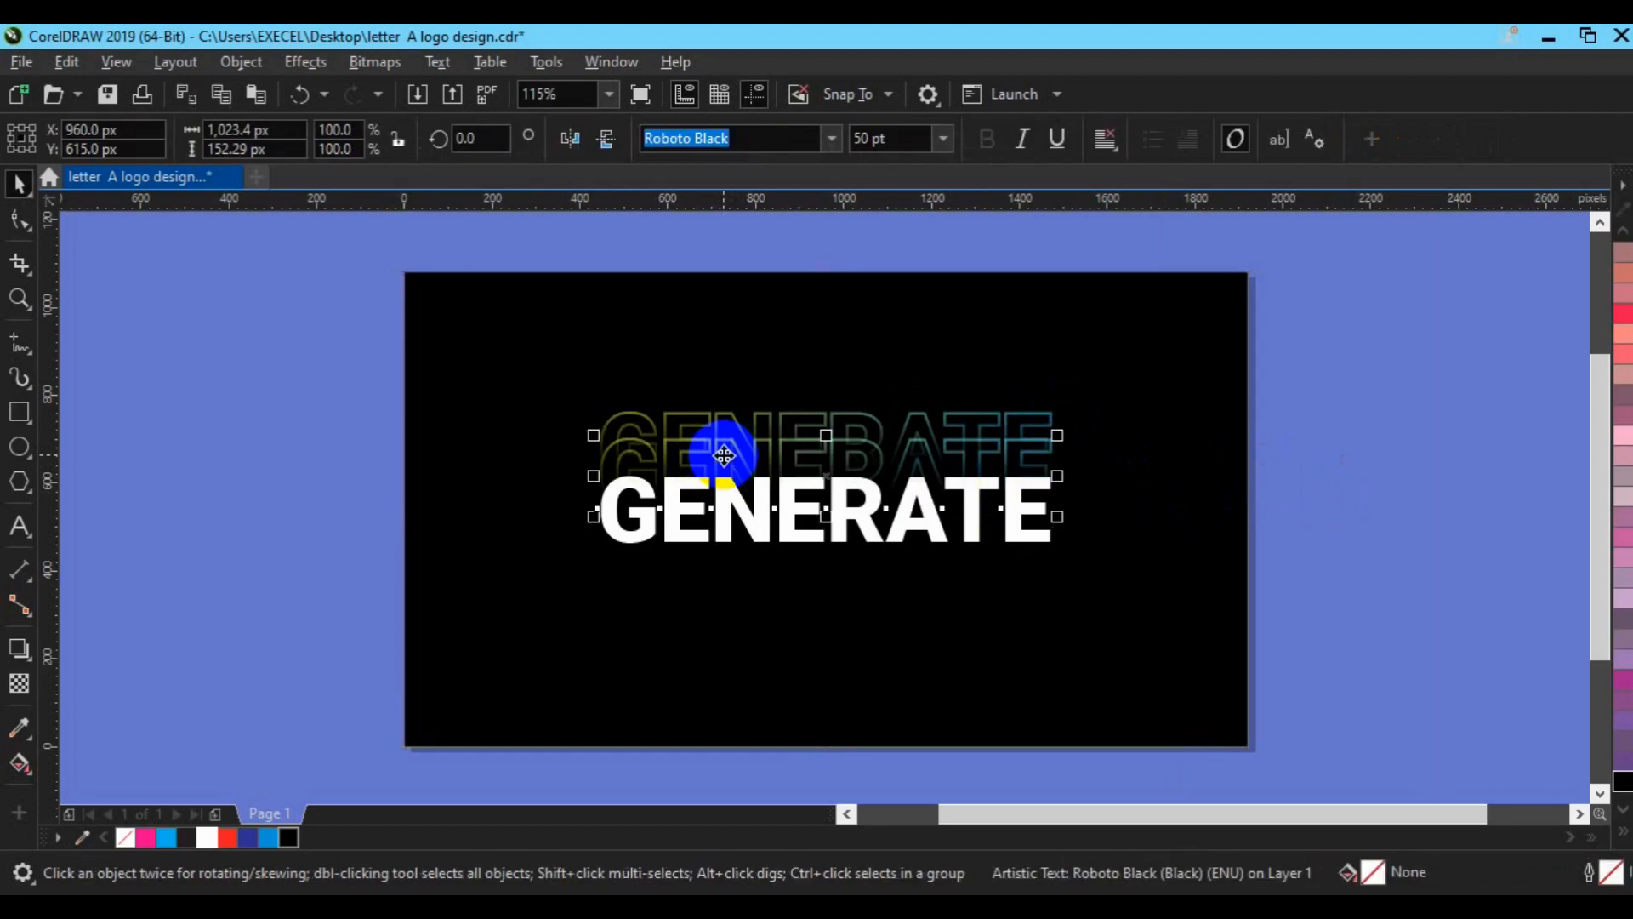
drag(724, 456, 676, 419)
key(ctrl+z)
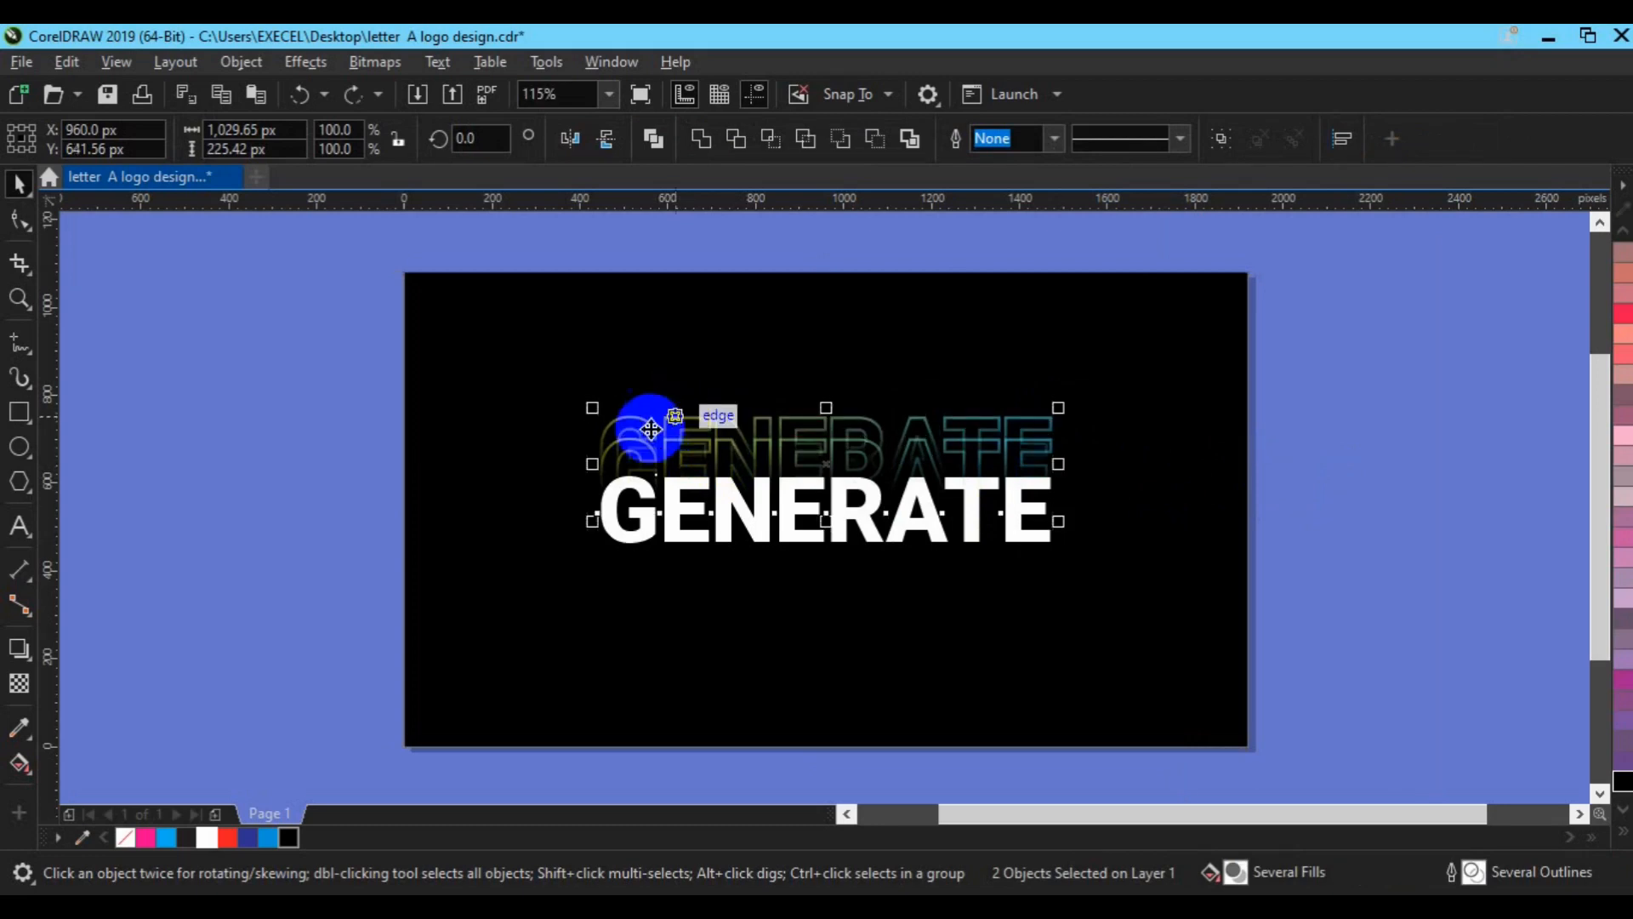
Select only the upper outline copy and move it farther above the other text, to about X 993 px, Y 750 px.
click(415, 489)
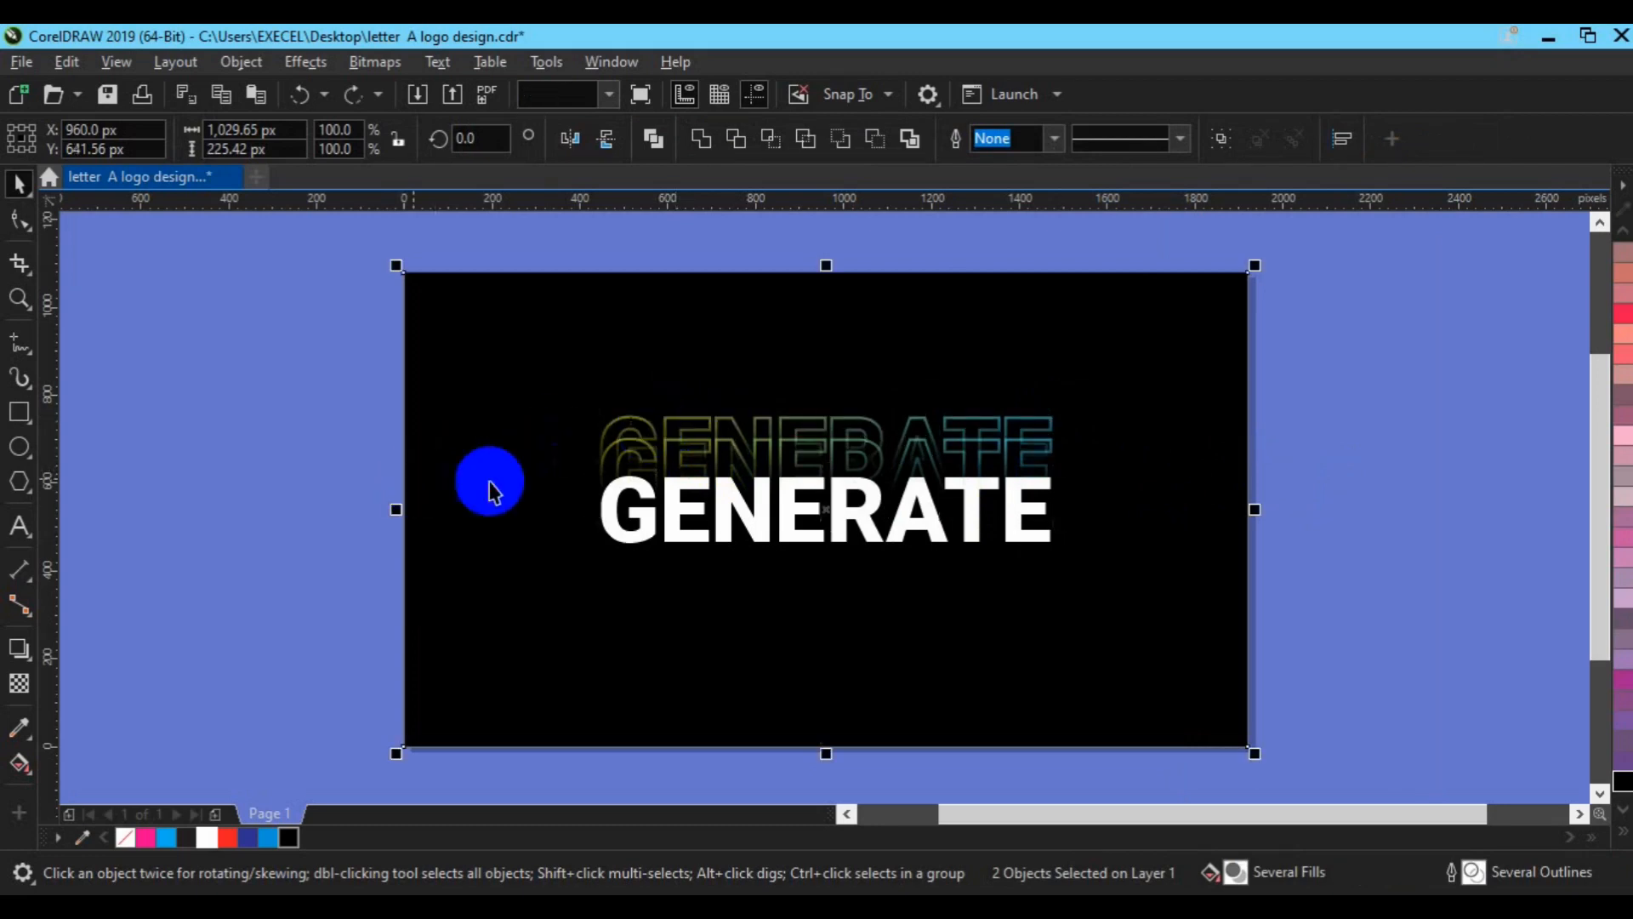
click(607, 472)
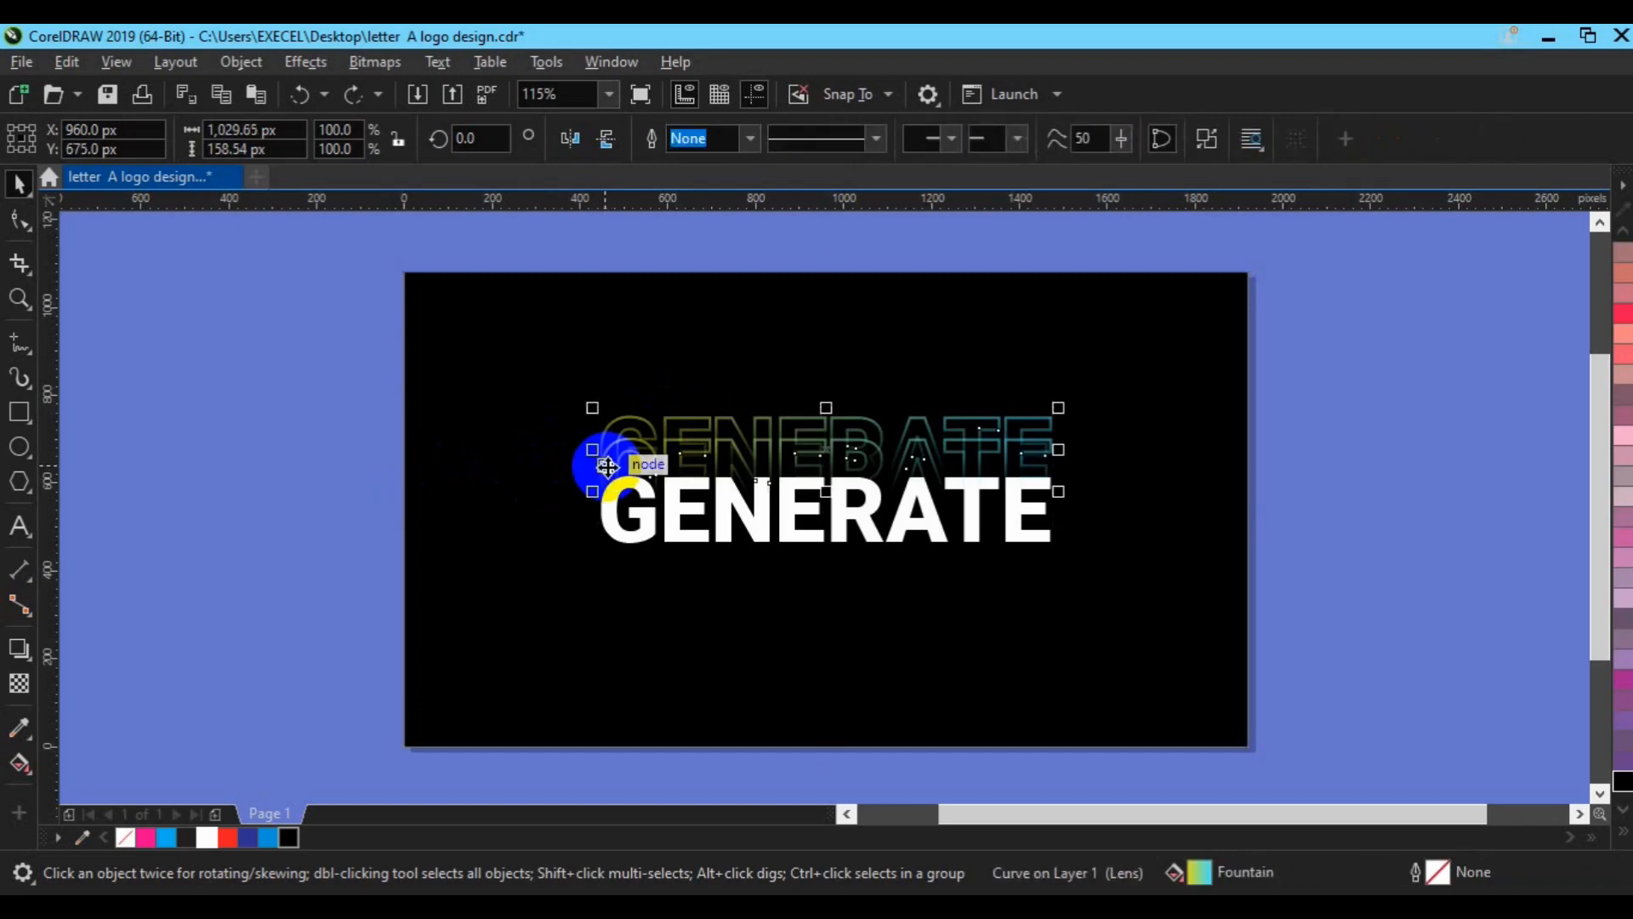
drag(606, 466, 617, 434)
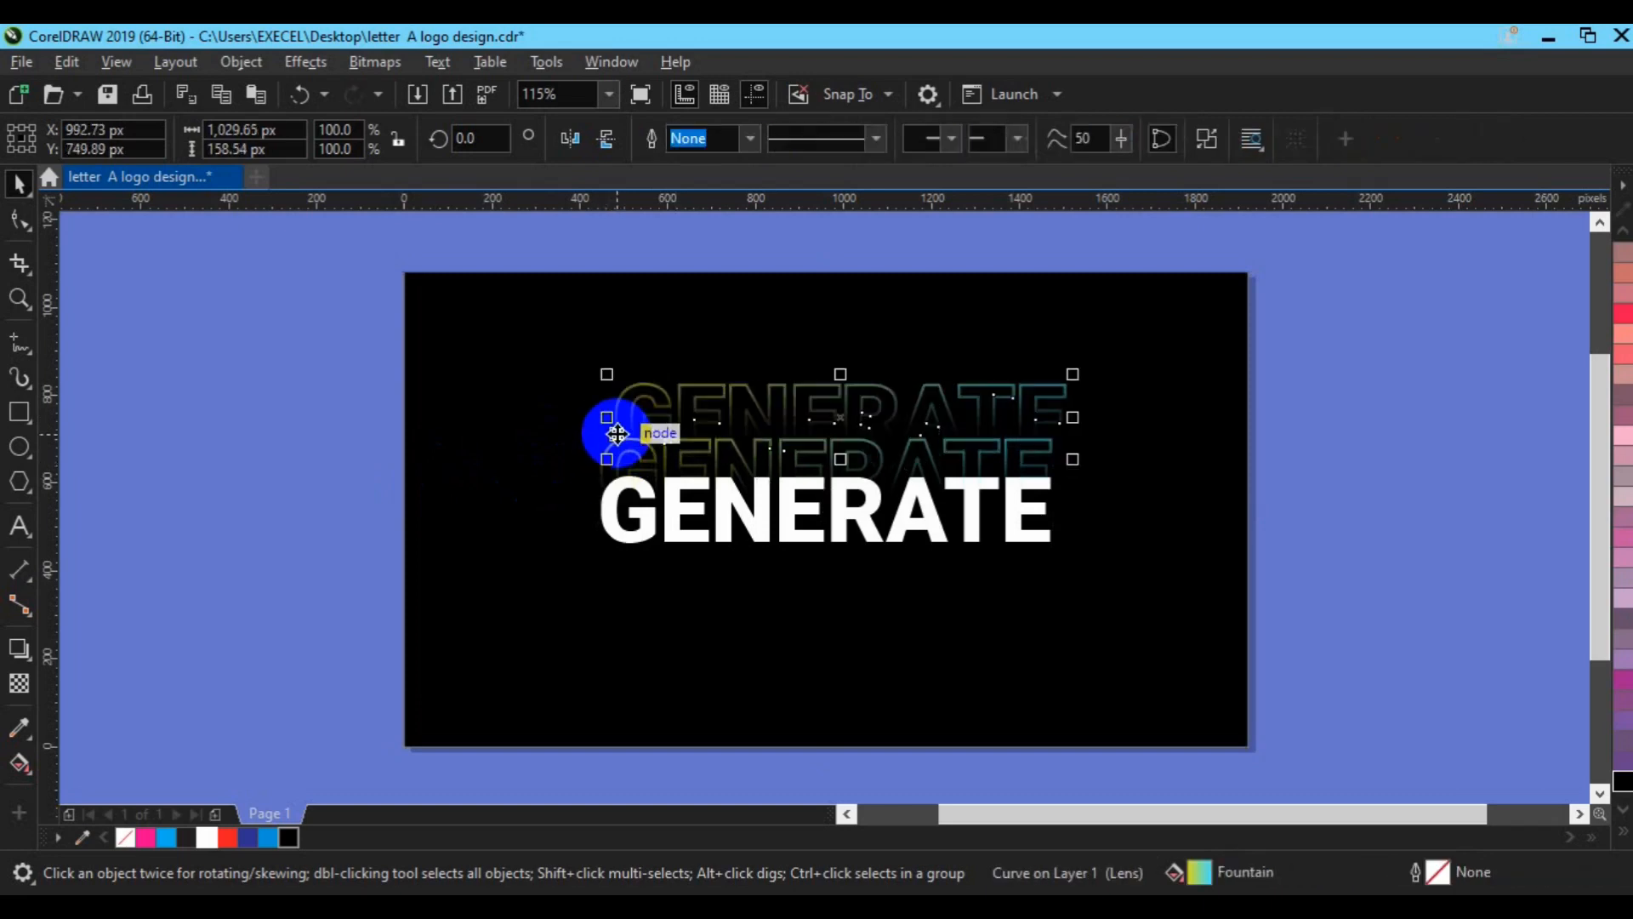
Undo the upper outline copy's last moves and delete the black background rectangle.
key(ctrl+z)
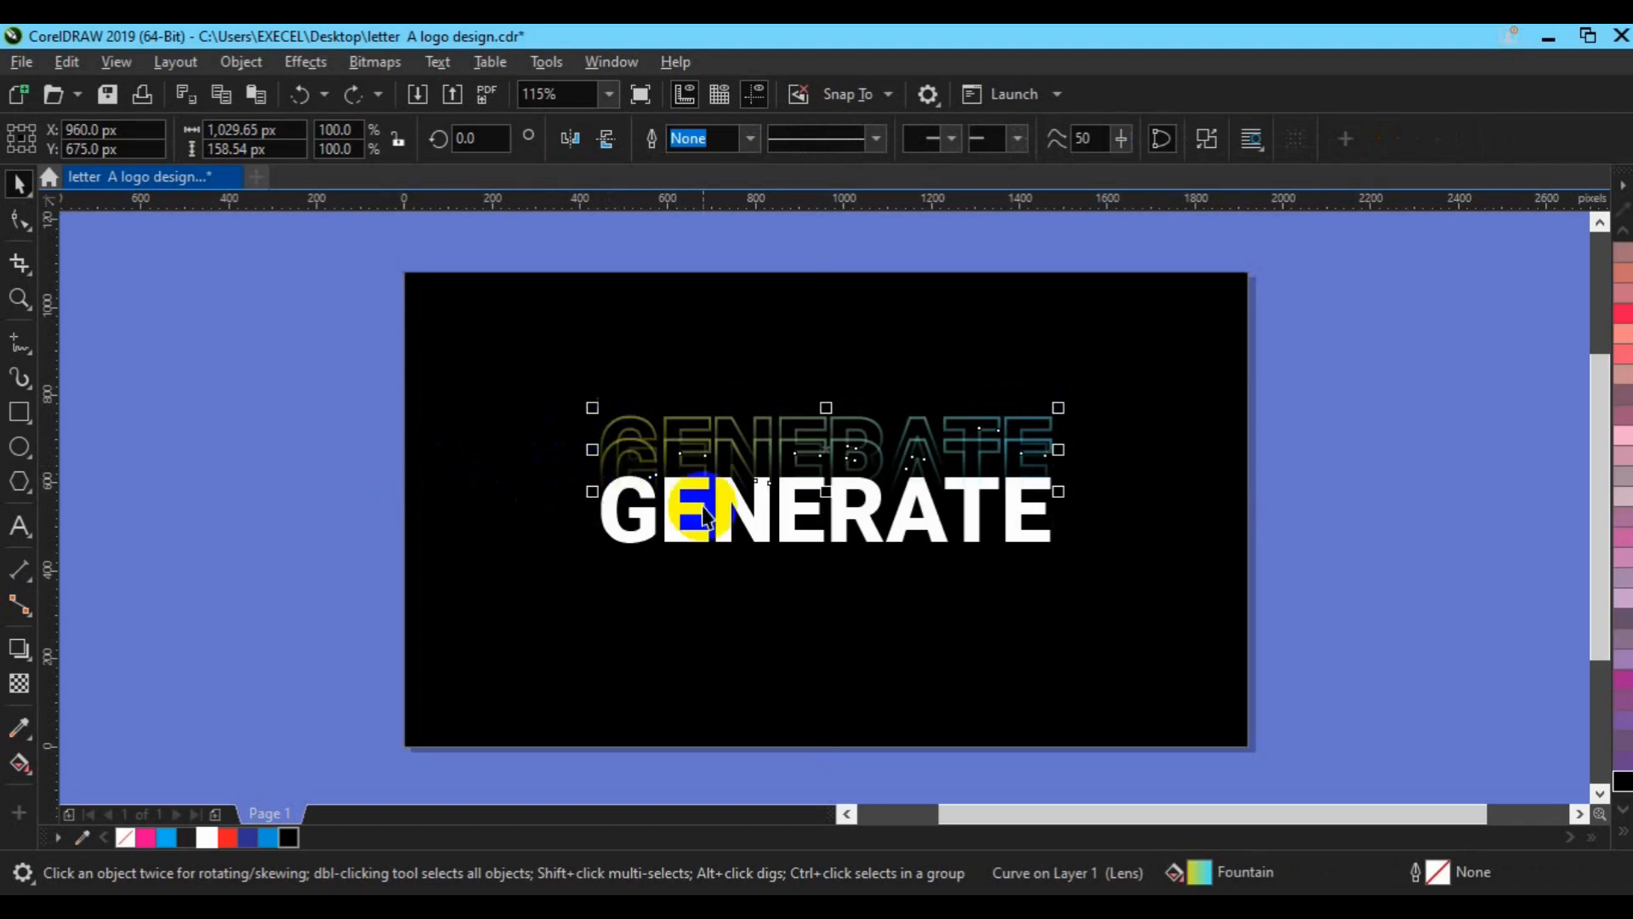
click(683, 691)
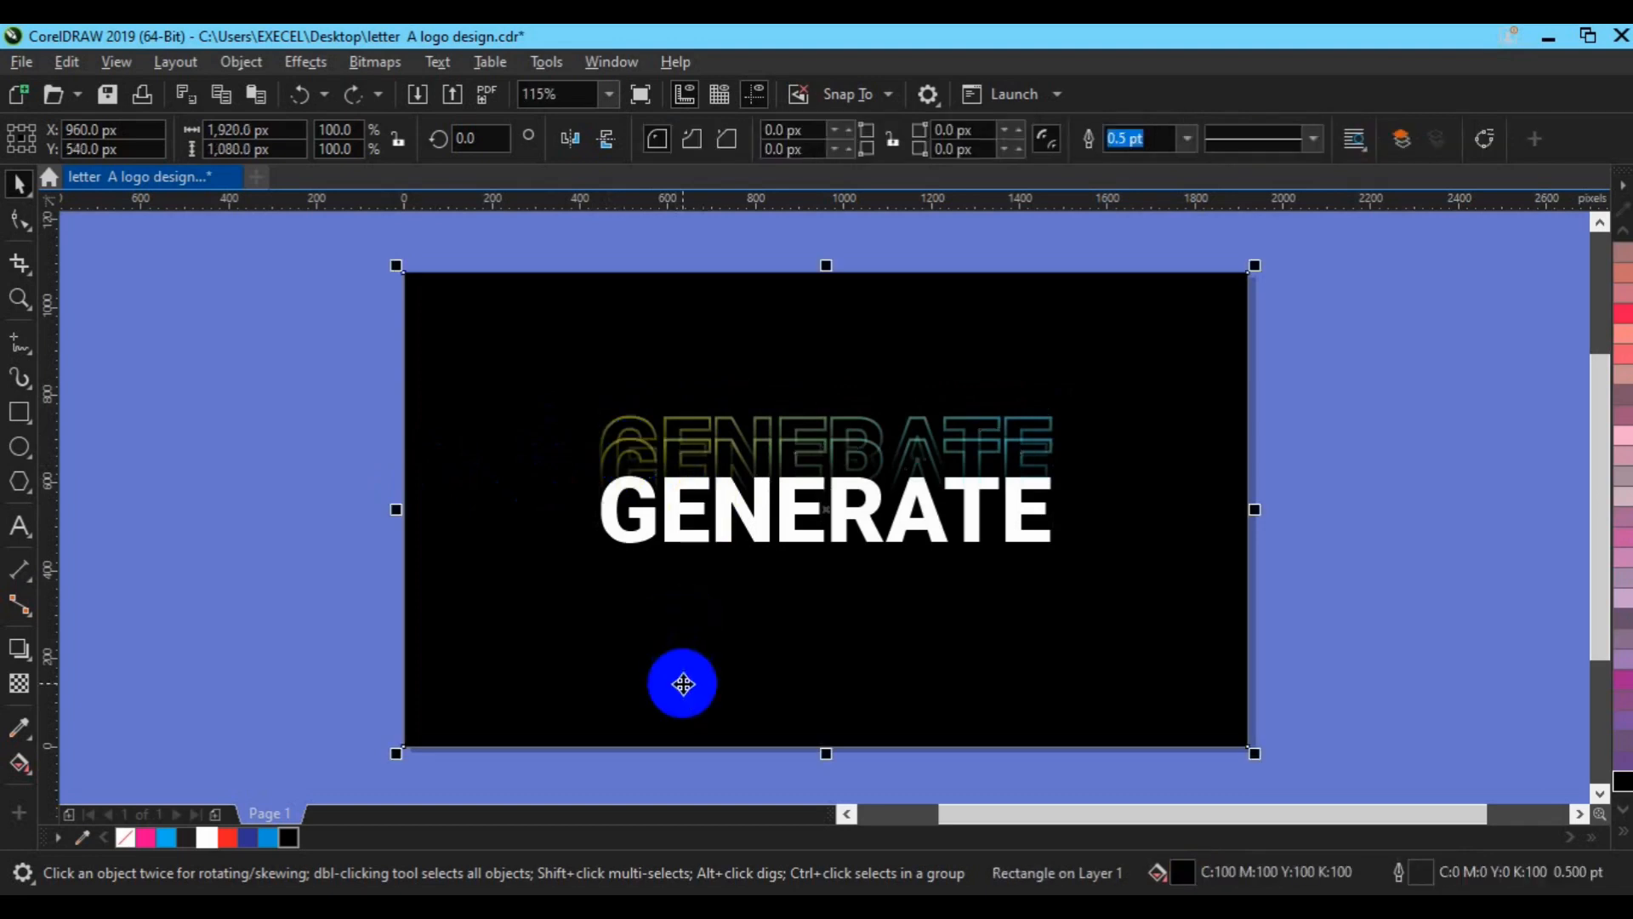
key(Delete)
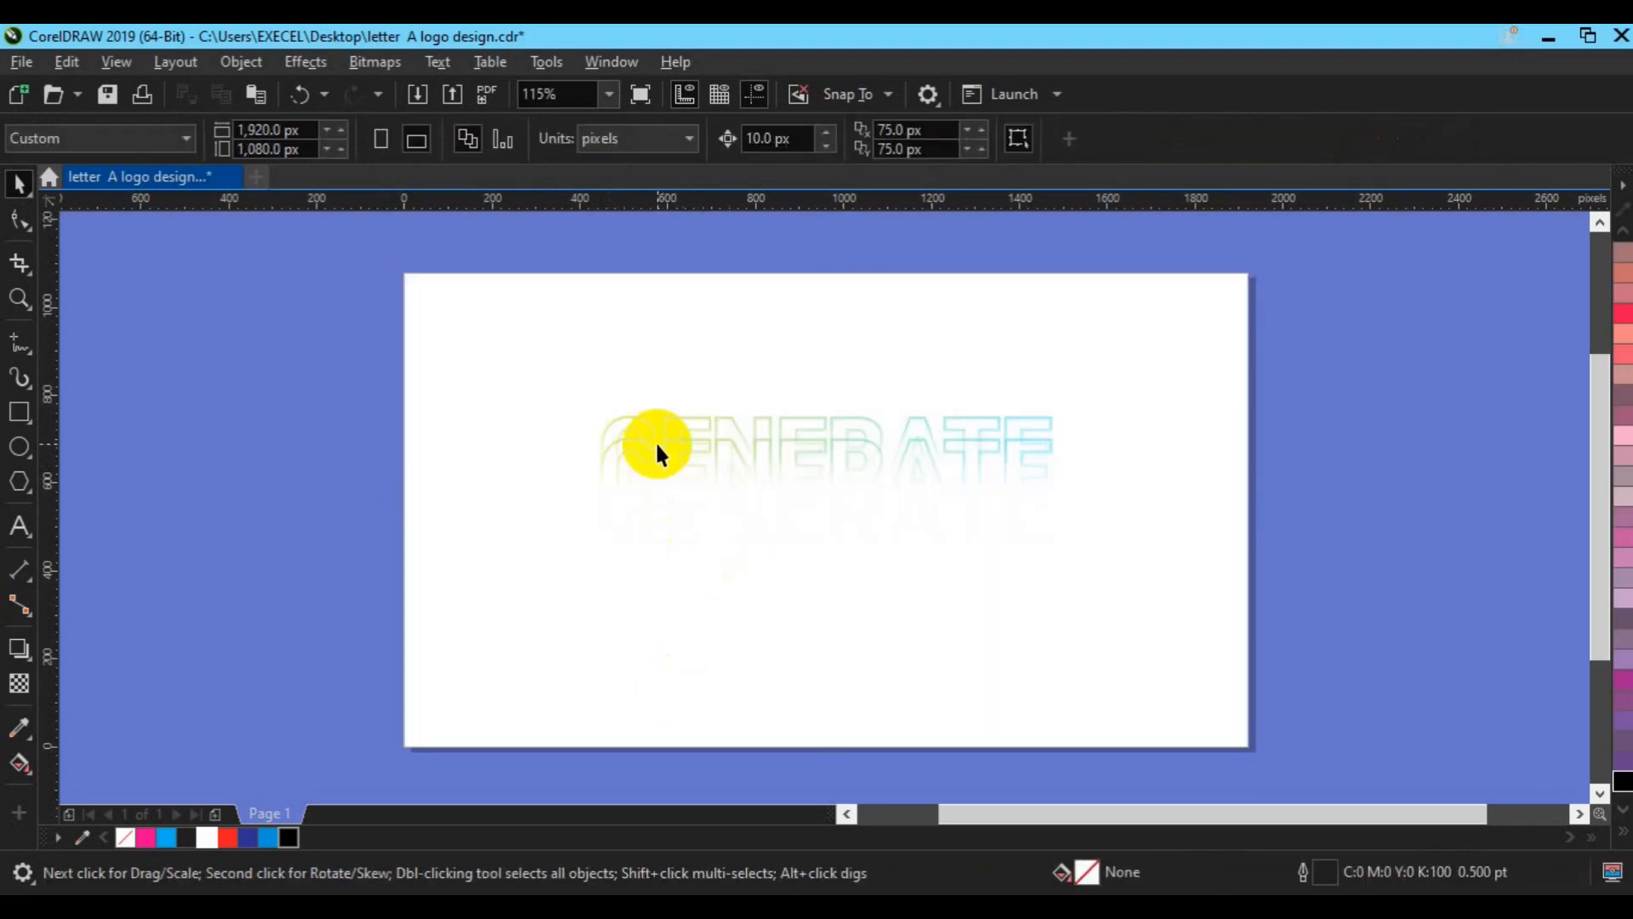
Select the unfilled Roboto Black text among the outlines and nudge it down to Y 565 px.
click(648, 452)
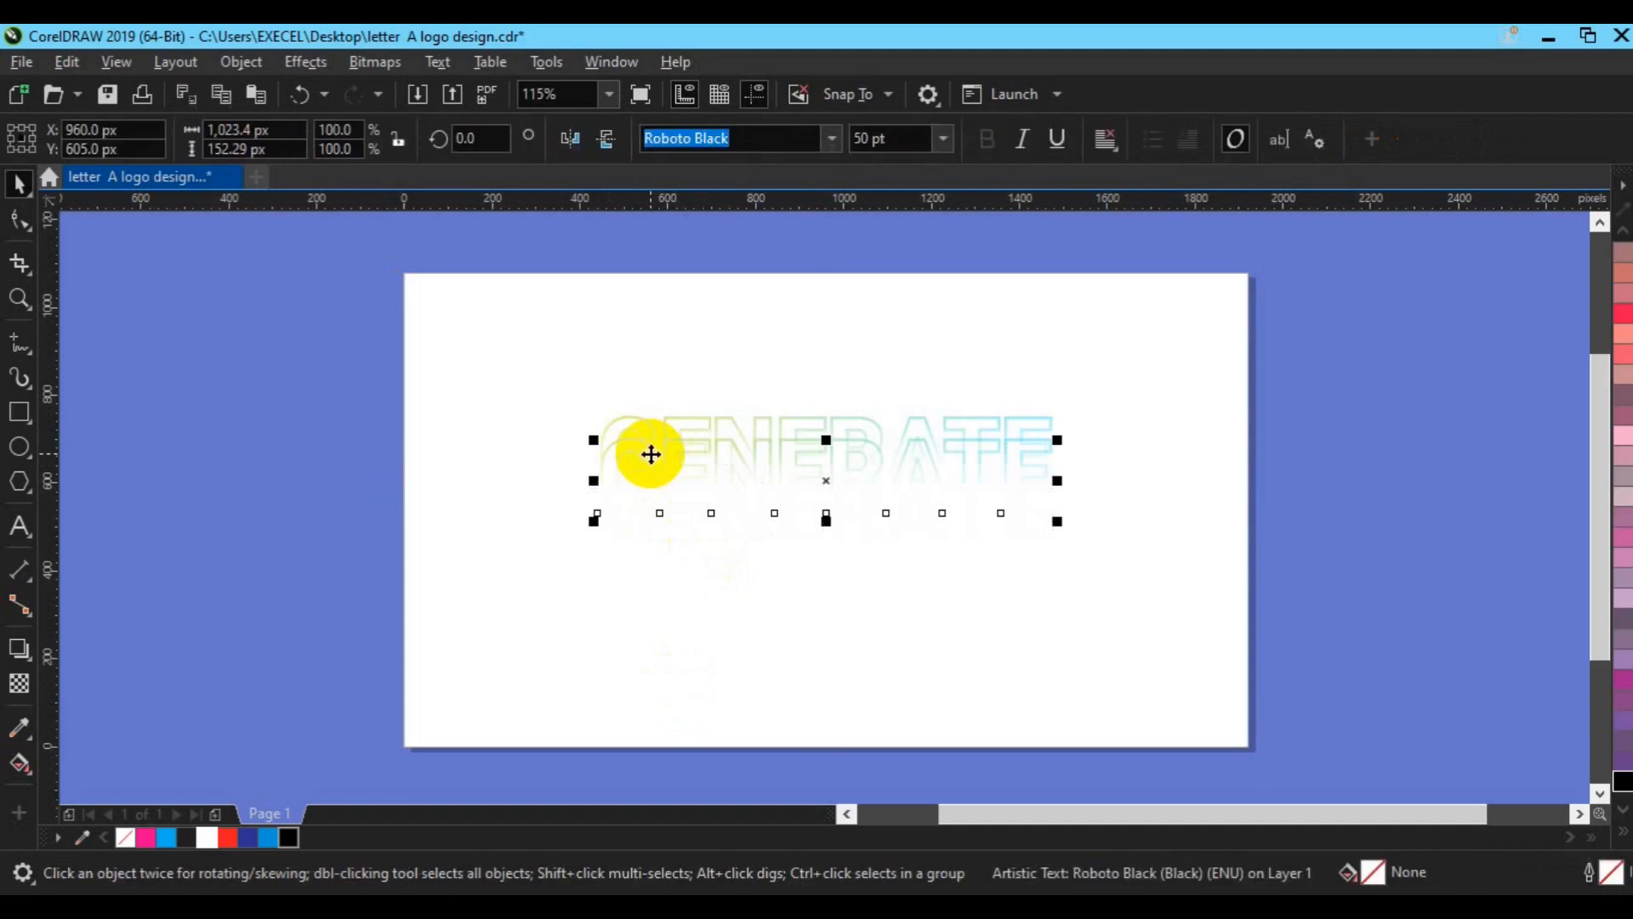
key(Down)
key(Down)
key(Down)
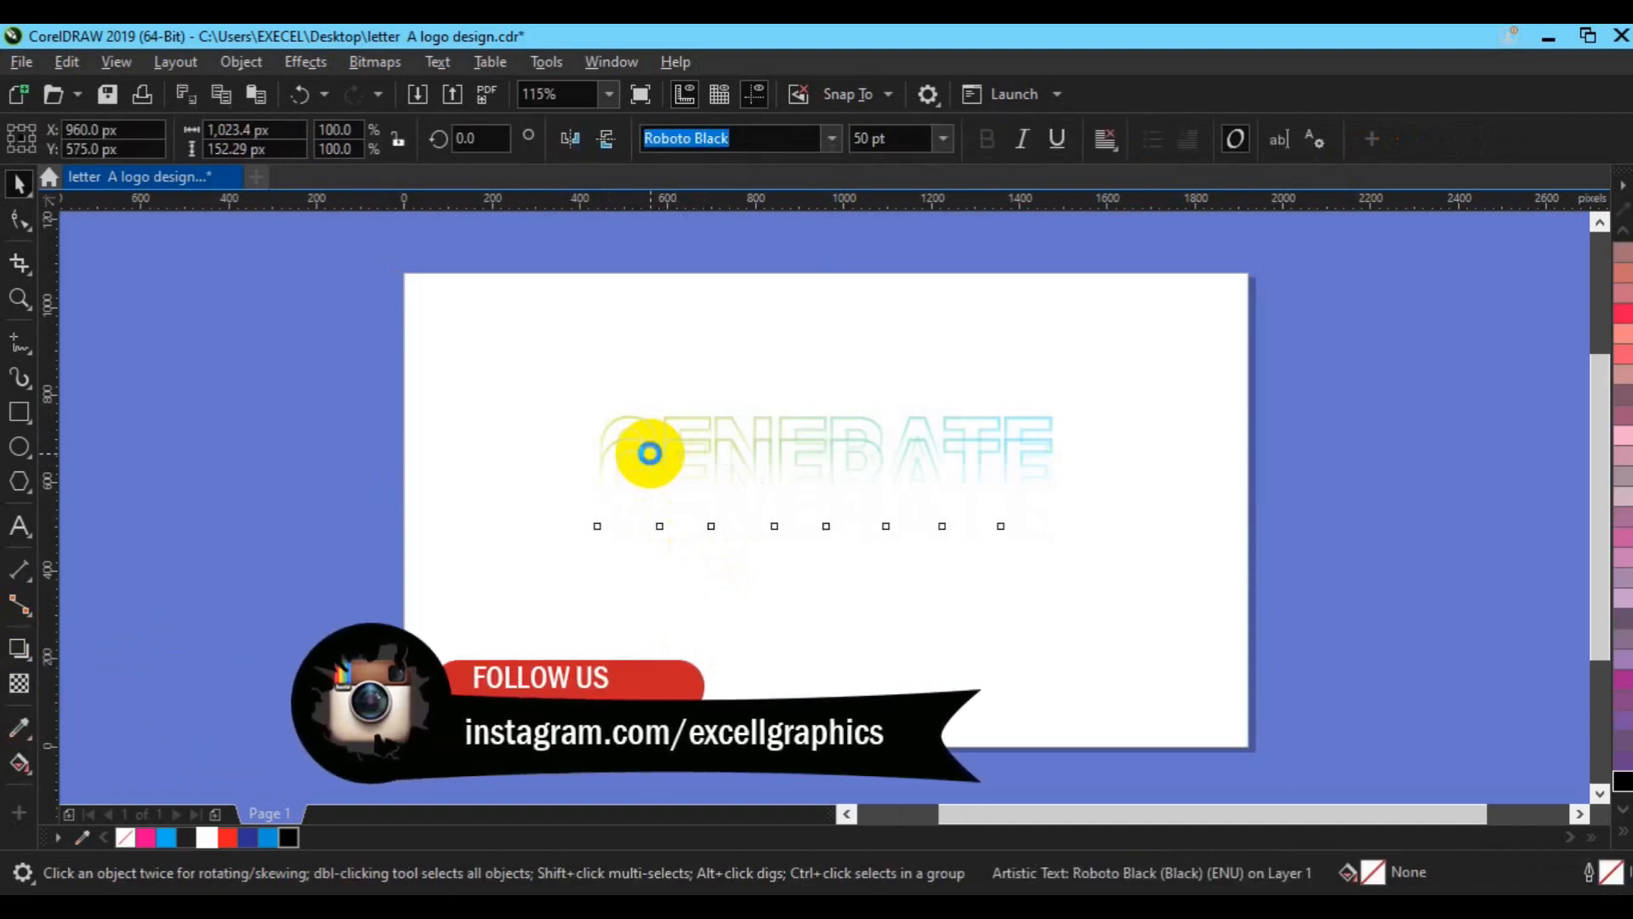
key(Down)
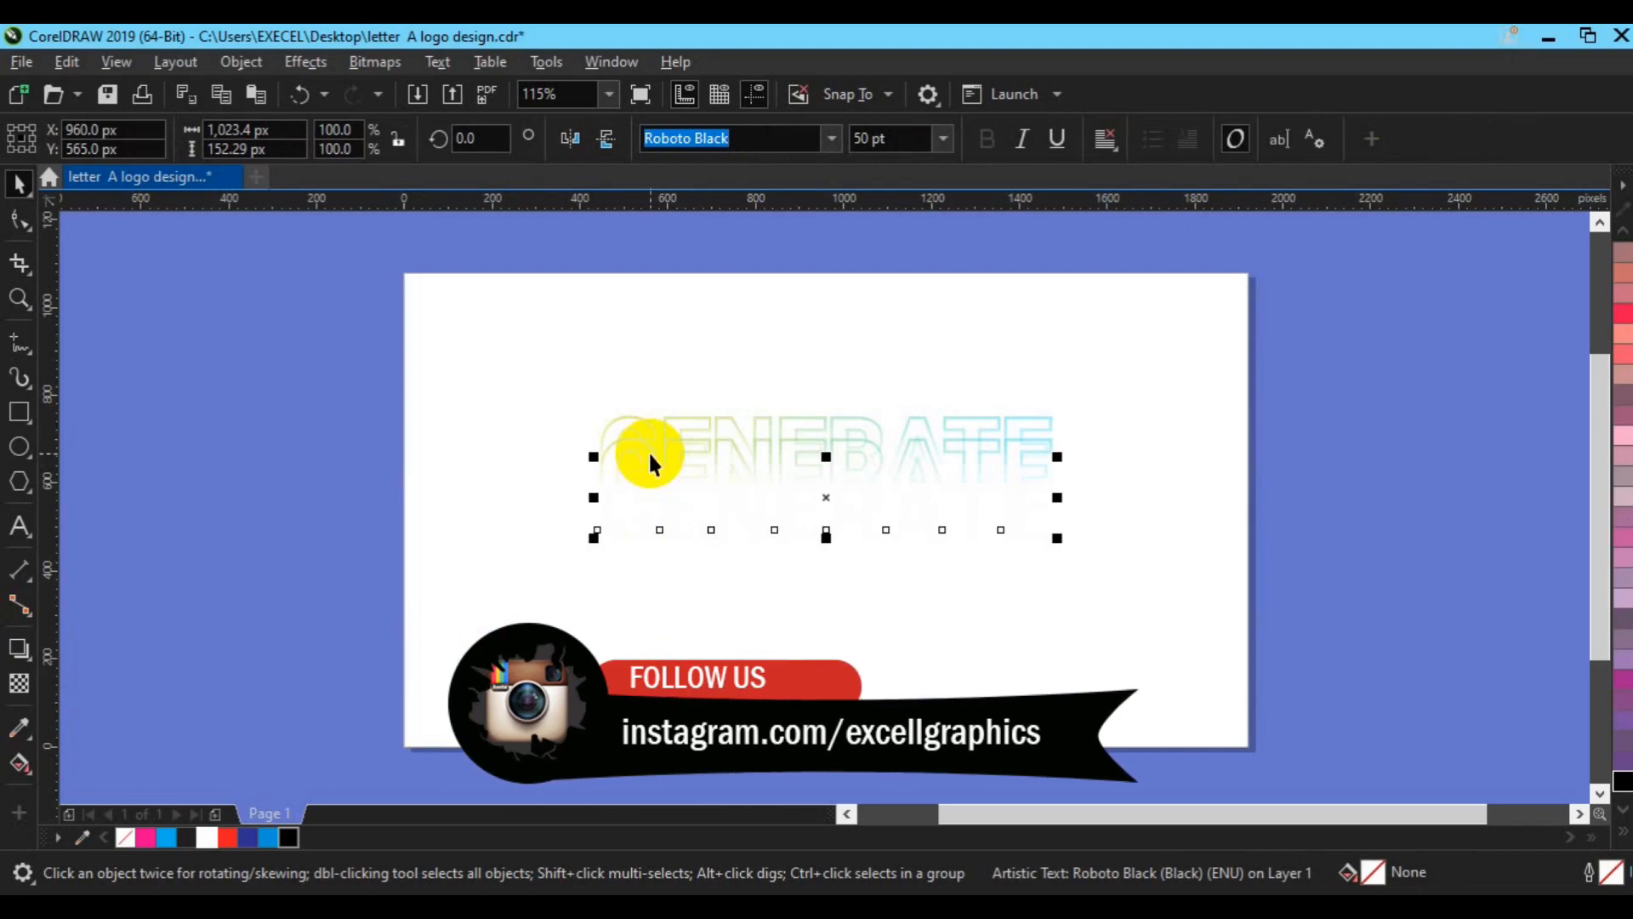
Create a page-sized 1,920 by 1,080 px background rectangle, fill it black and deselect it.
double_click(17, 419)
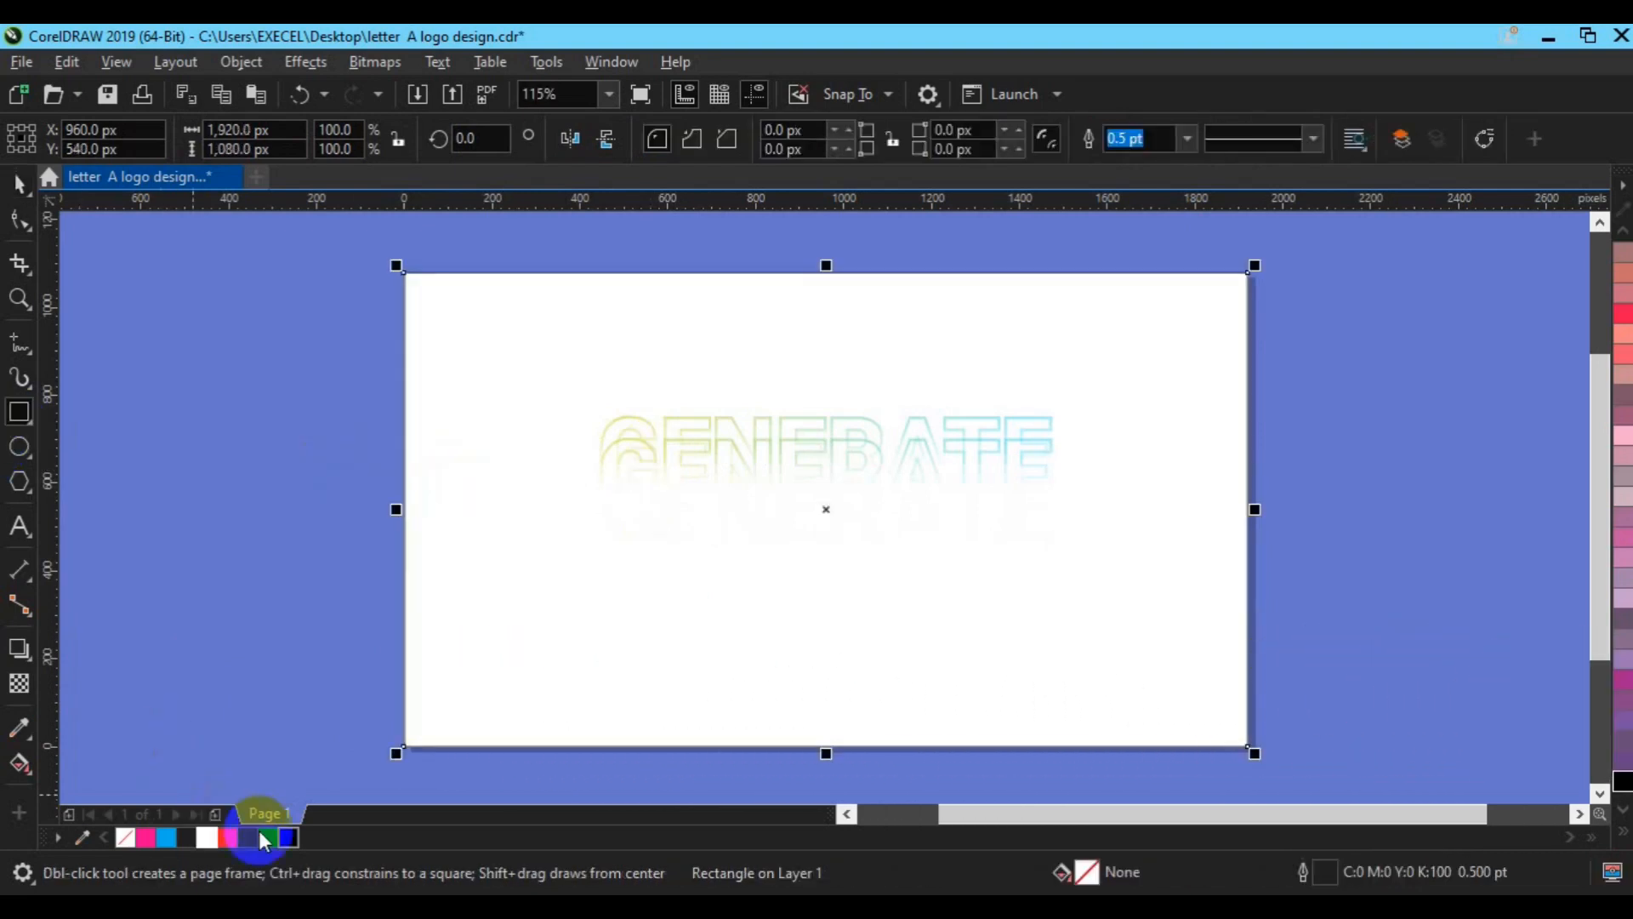
click(287, 839)
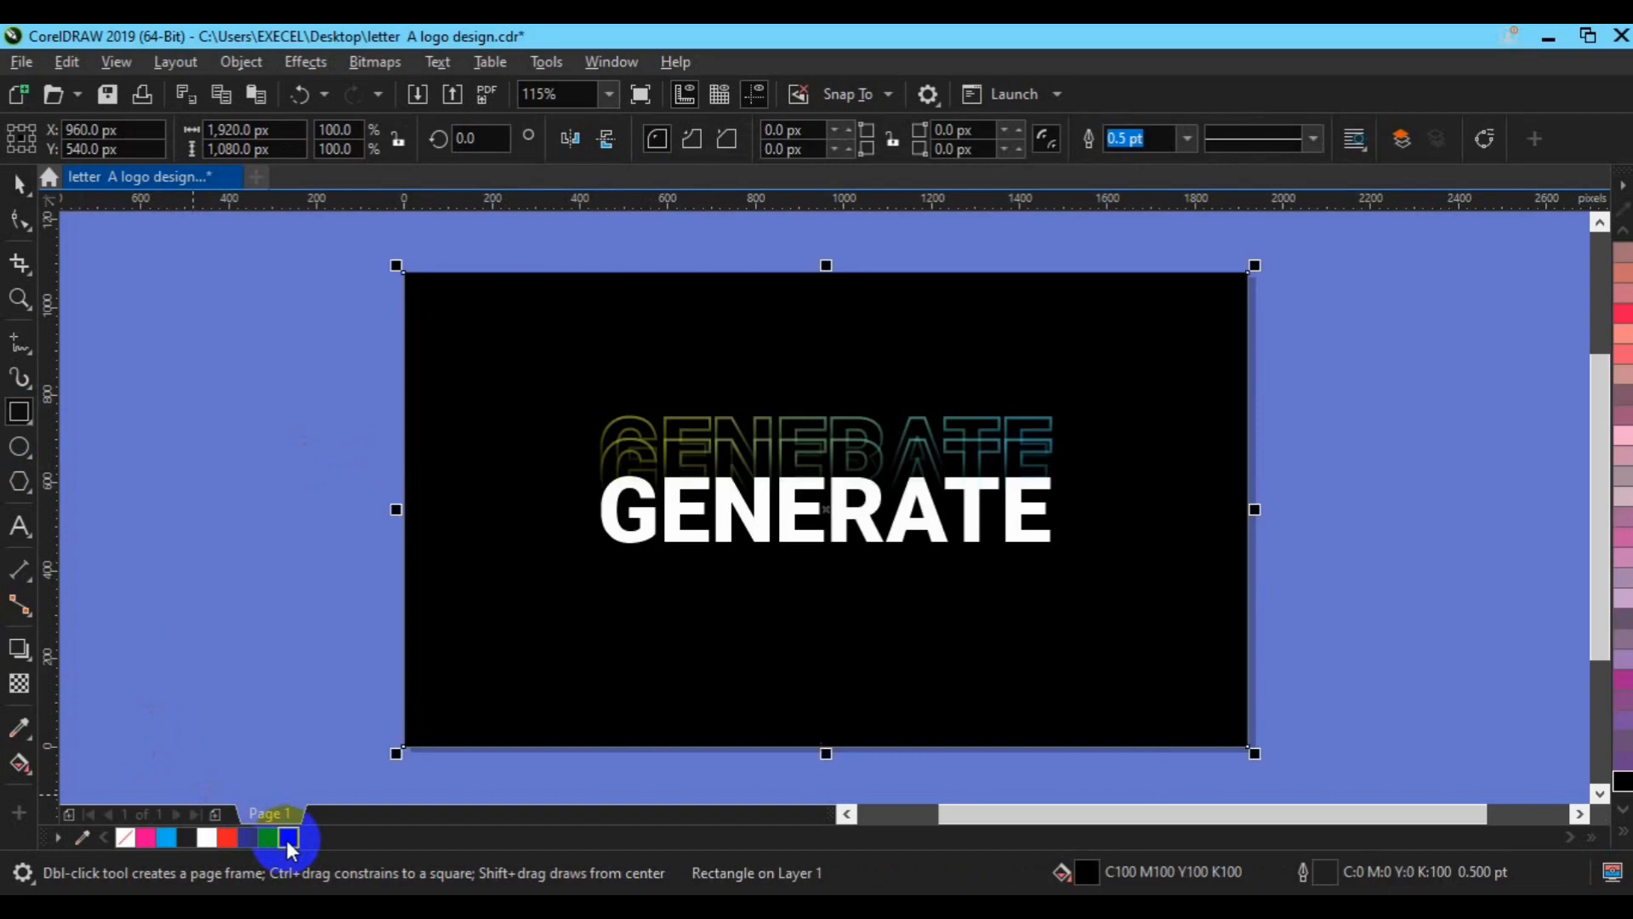
click(332, 678)
Select the unfilled Roboto Black text lying over the white word and nudge it straight up to Y 785 px.
click(743, 519)
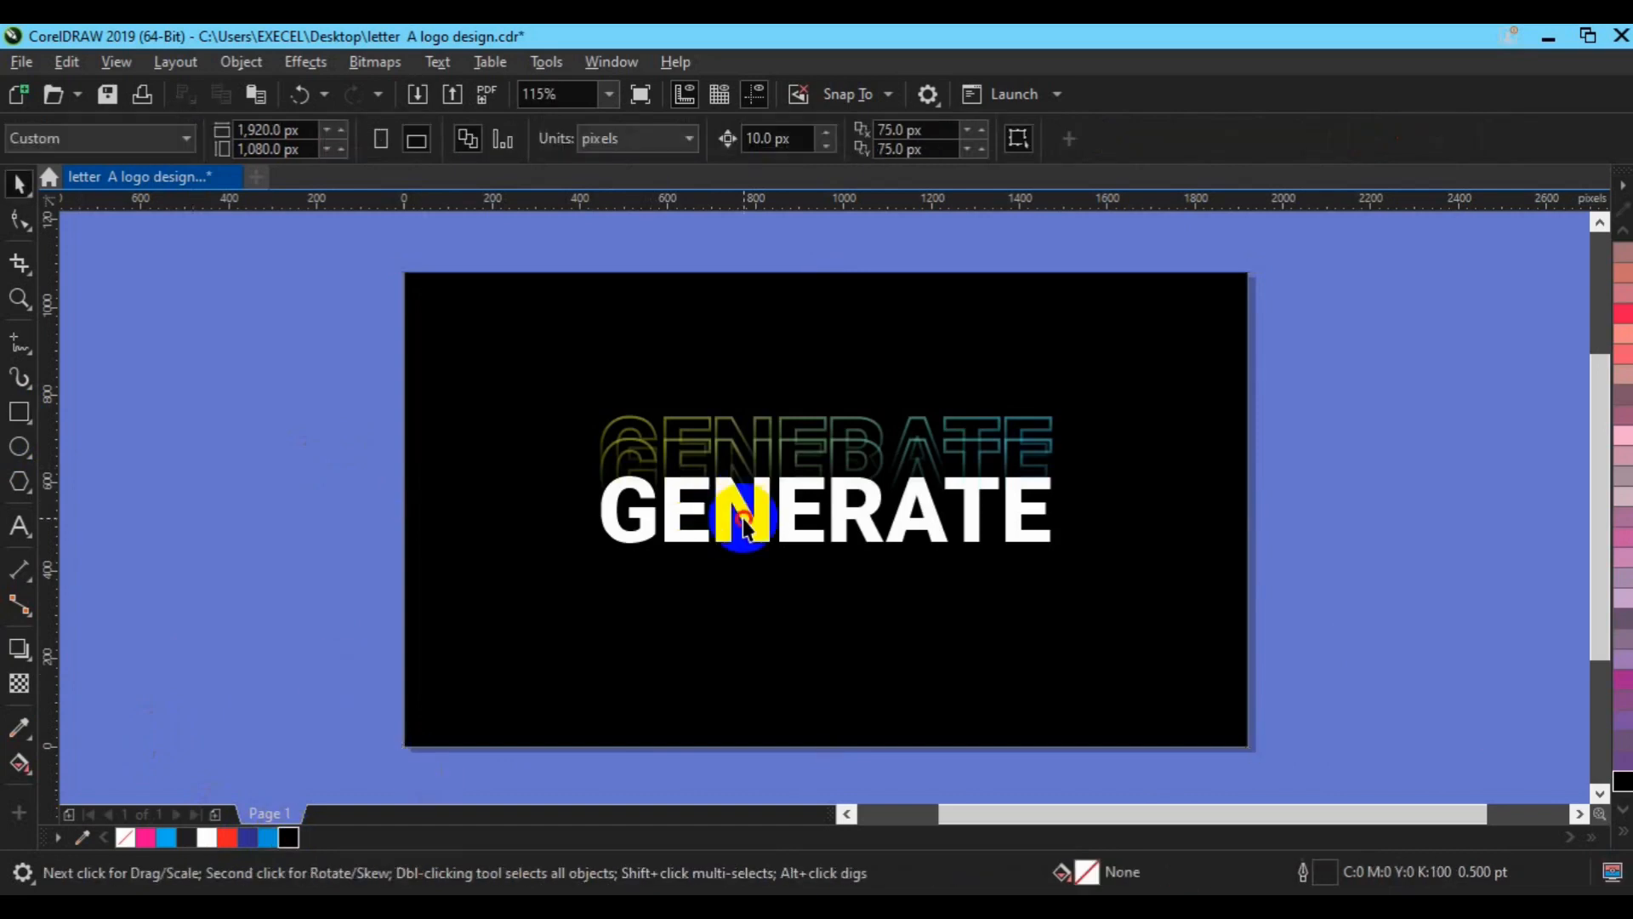
key(Up)
key(Up)
key(Up)
key(Up)
key(Up)
key(Up)
key(Up)
key(Up)
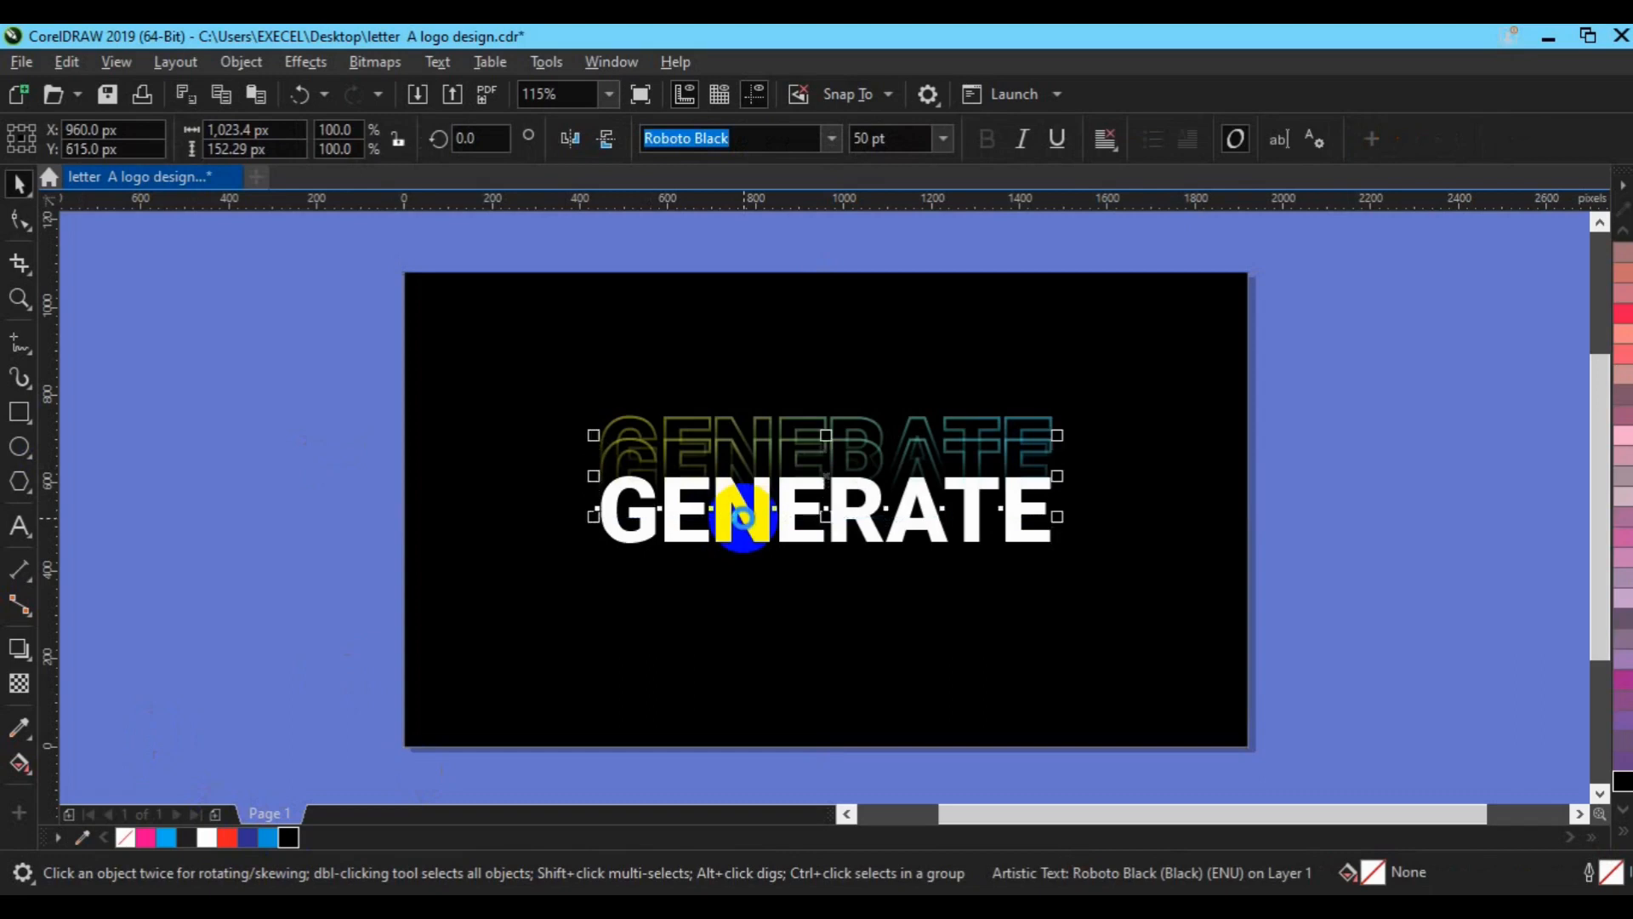
key(Up)
key(Up)
key(Up)
key(Up)
key(Up)
key(Up)
key(Up)
key(Up)
key(Up)
key(Up)
key(Up)
key(Up)
key(Up)
key(Up)
key(Up)
key(Up)
key(Up)
key(Up)
key(Up)
key(Up)
key(Up)
key(Up)
key(Up)
key(Up)
key(Up)
key(Up)
key(Up)
key(Up)
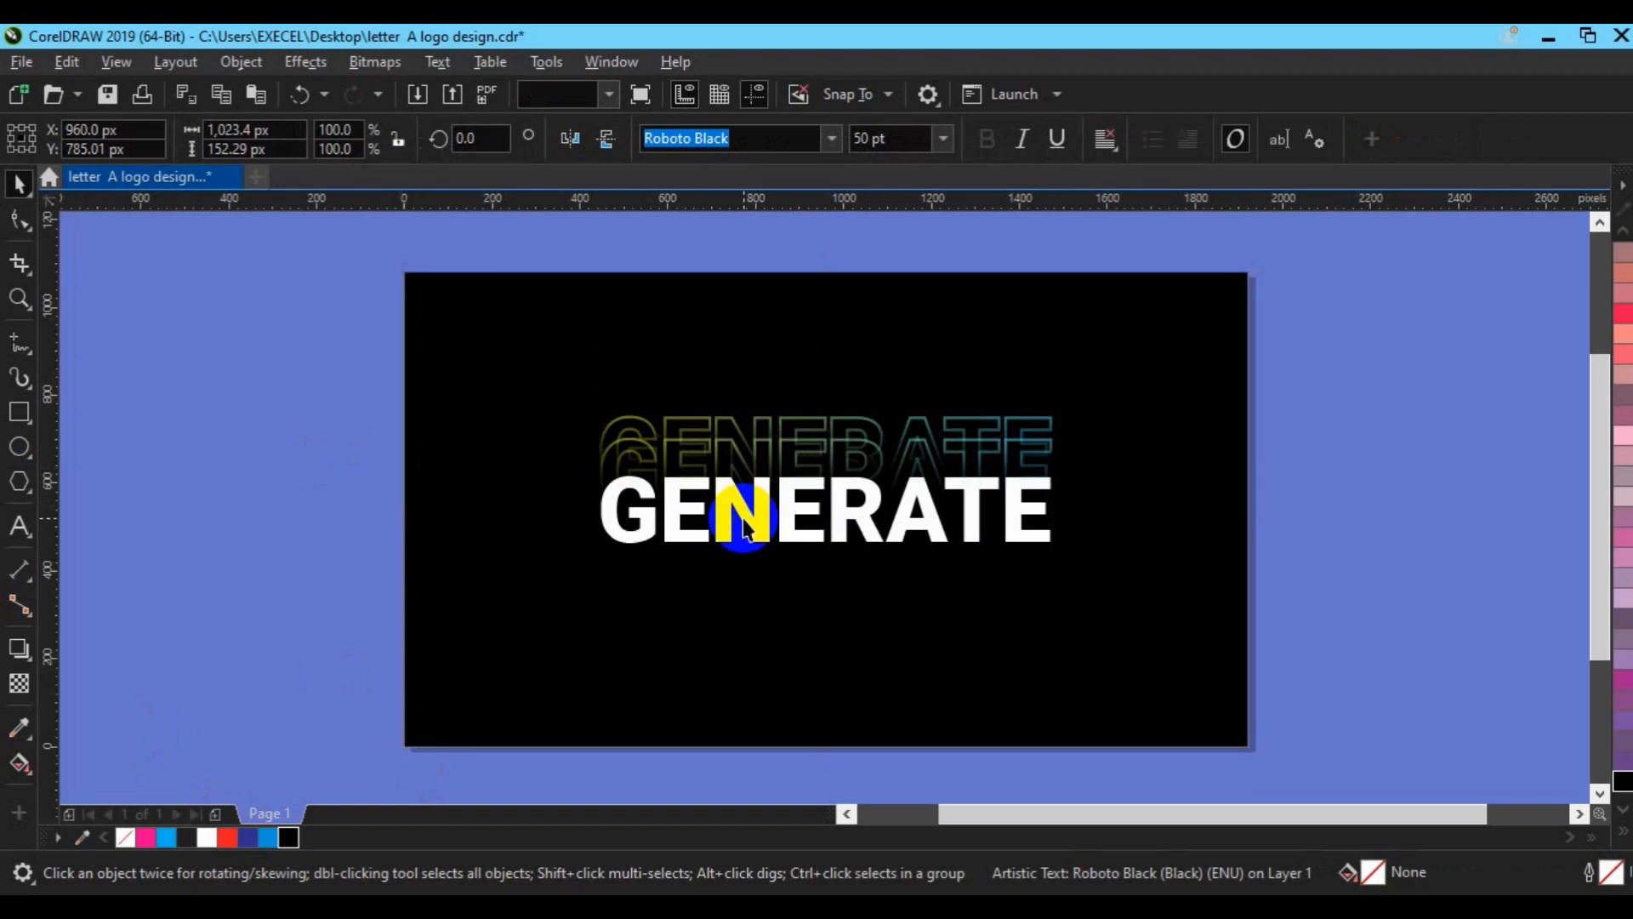
Nudge the white GENERATE text up to Y 570 px and raise the upper outline copy by about 10 px.
click(744, 521)
key(Up)
key(Up)
key(Up)
key(Up)
key(Up)
key(Up)
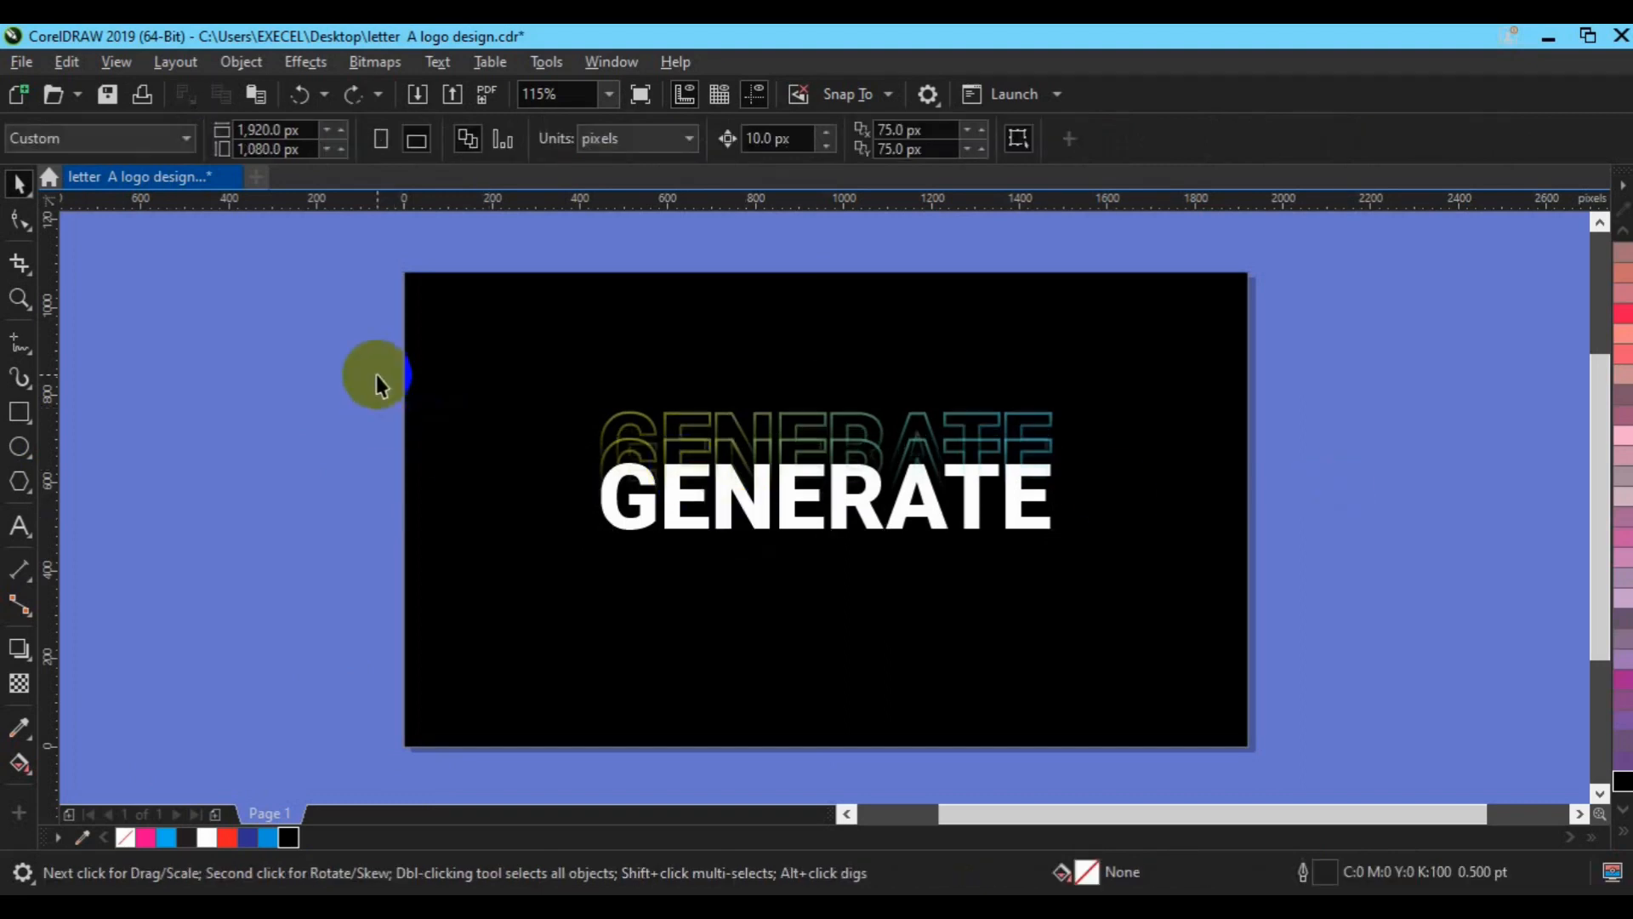
Group the two gradient outline copies and create a vertically mirrored copy of the group directly below it, at Y 436.46 px.
drag(395, 360, 1174, 513)
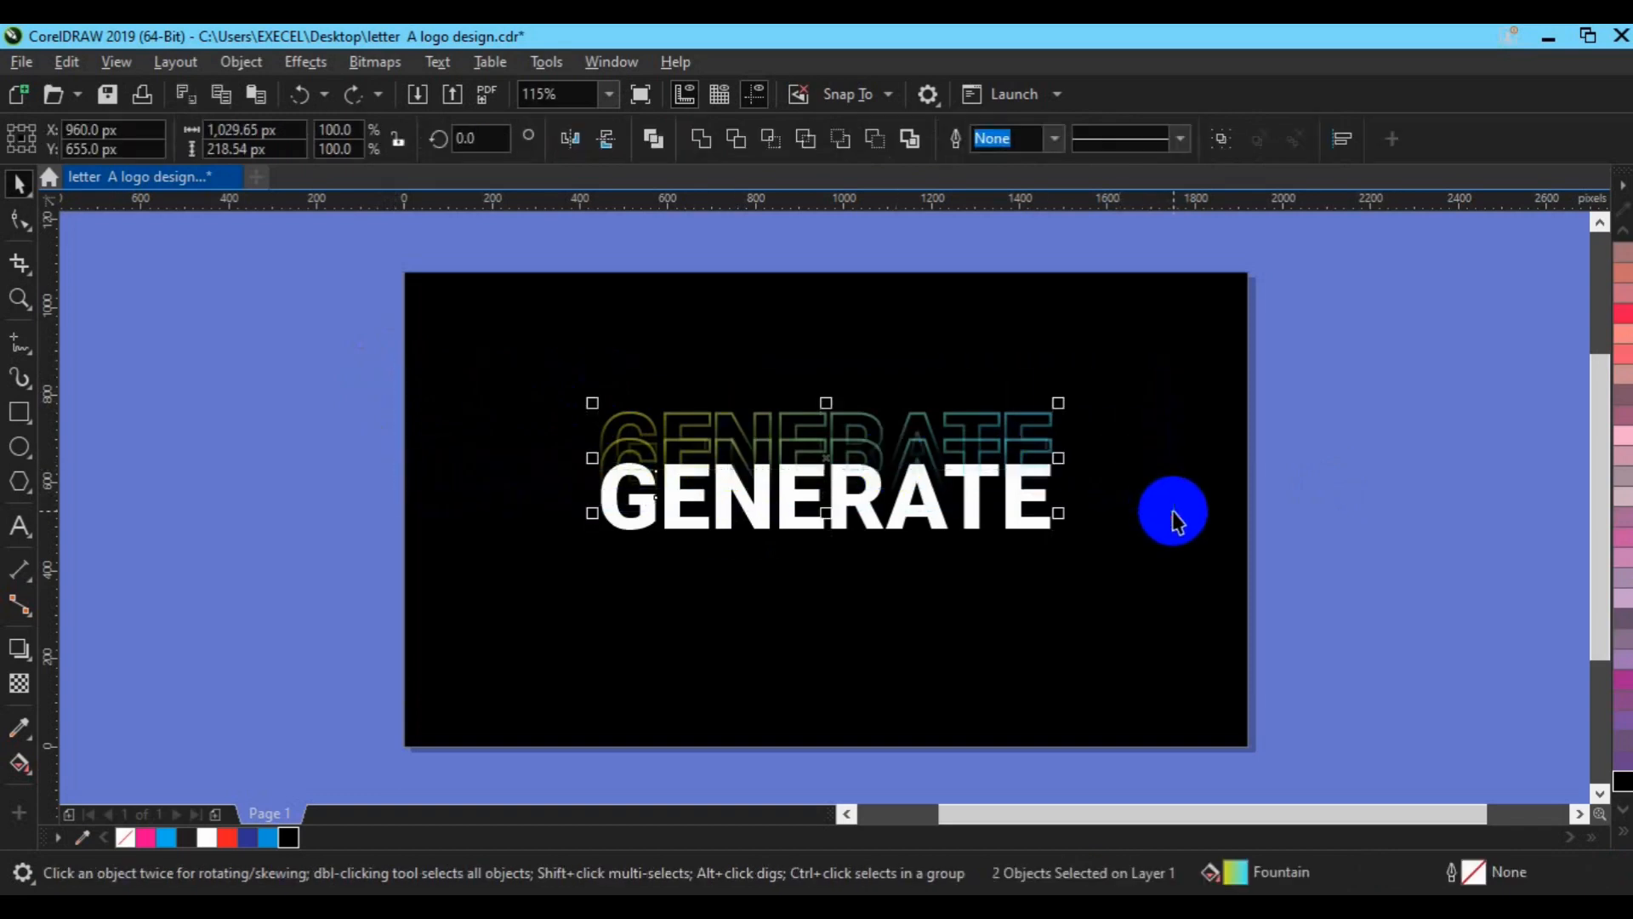
key(ctrl+g)
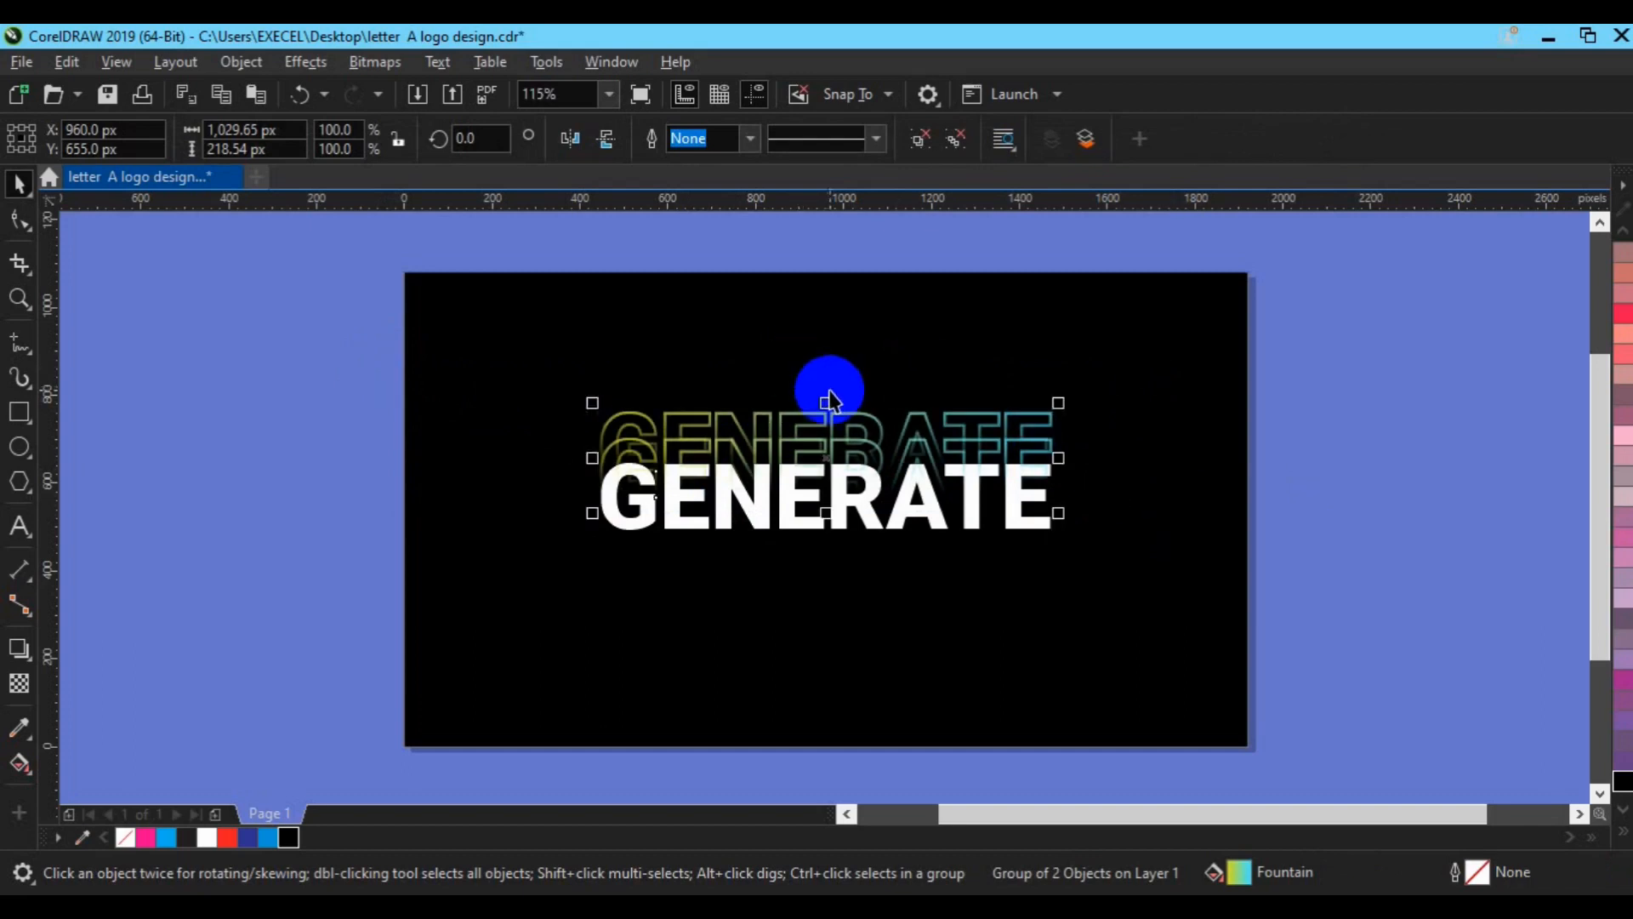
drag(826, 402, 825, 630)
key(ctrl+z)
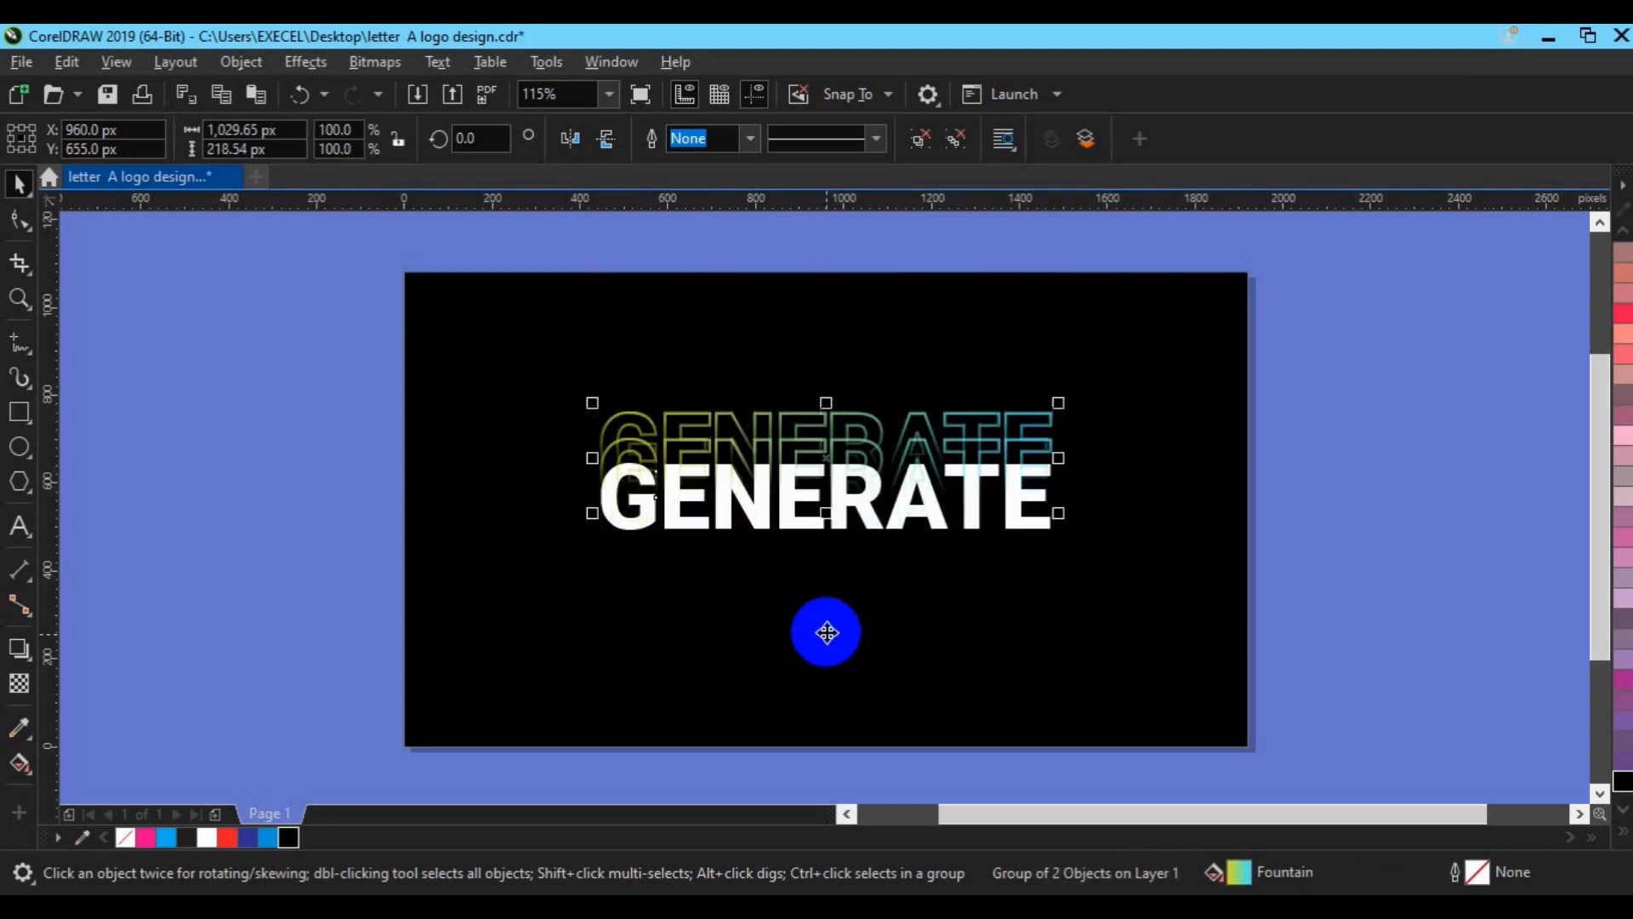
drag(827, 399, 840, 554)
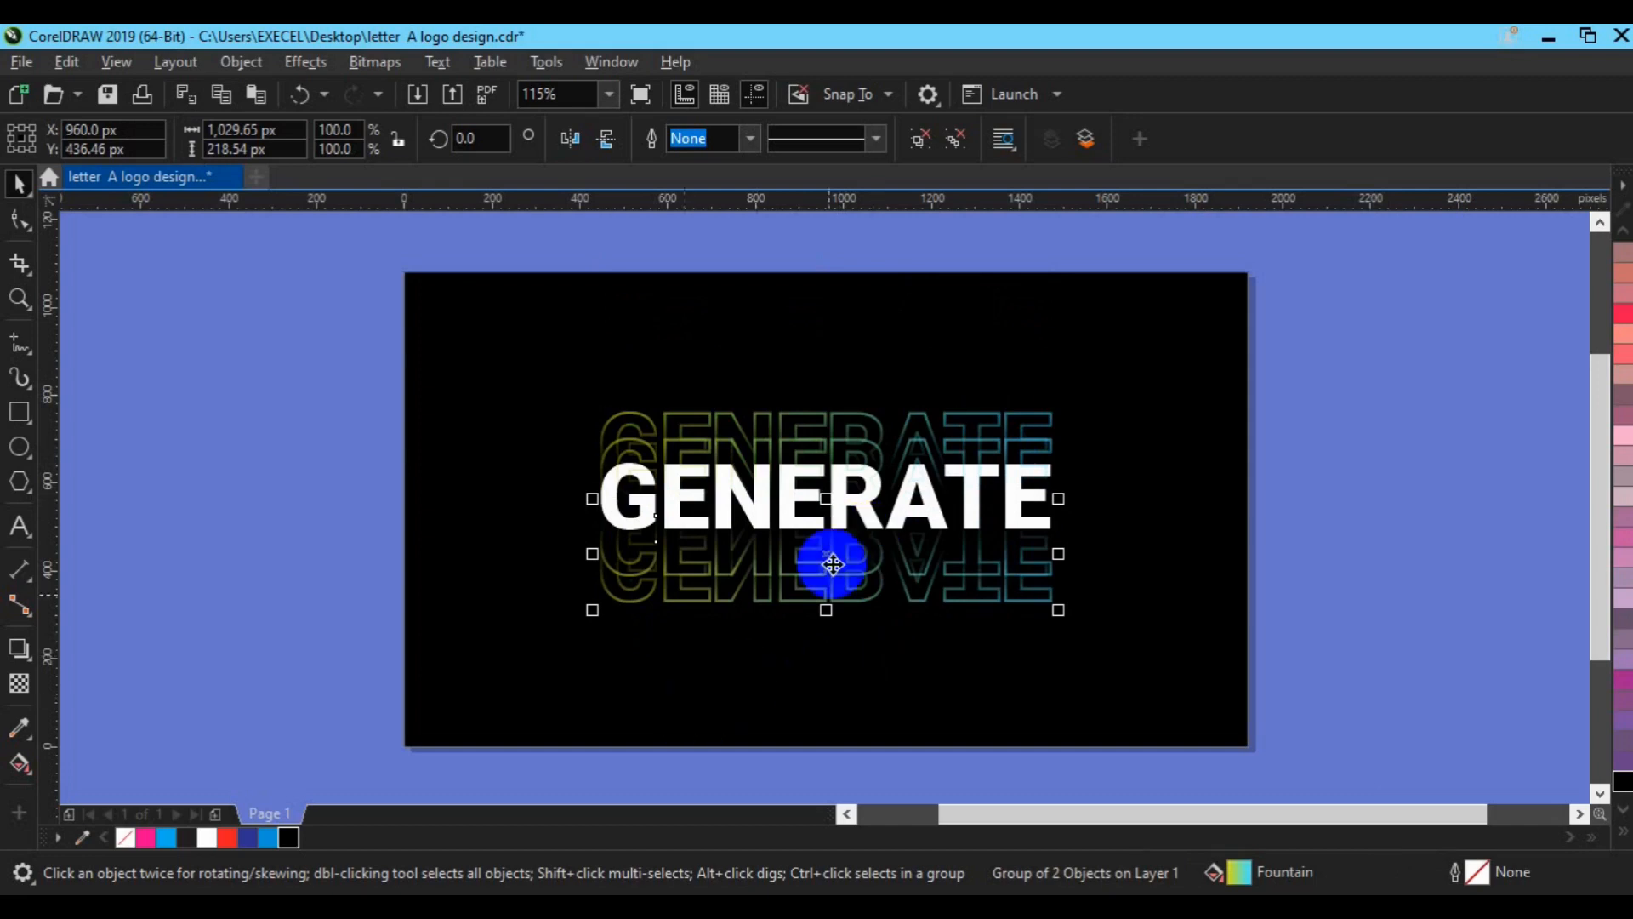
Group the upper outline group with its mirrored copy and deselect the result.
shift+click(789, 441)
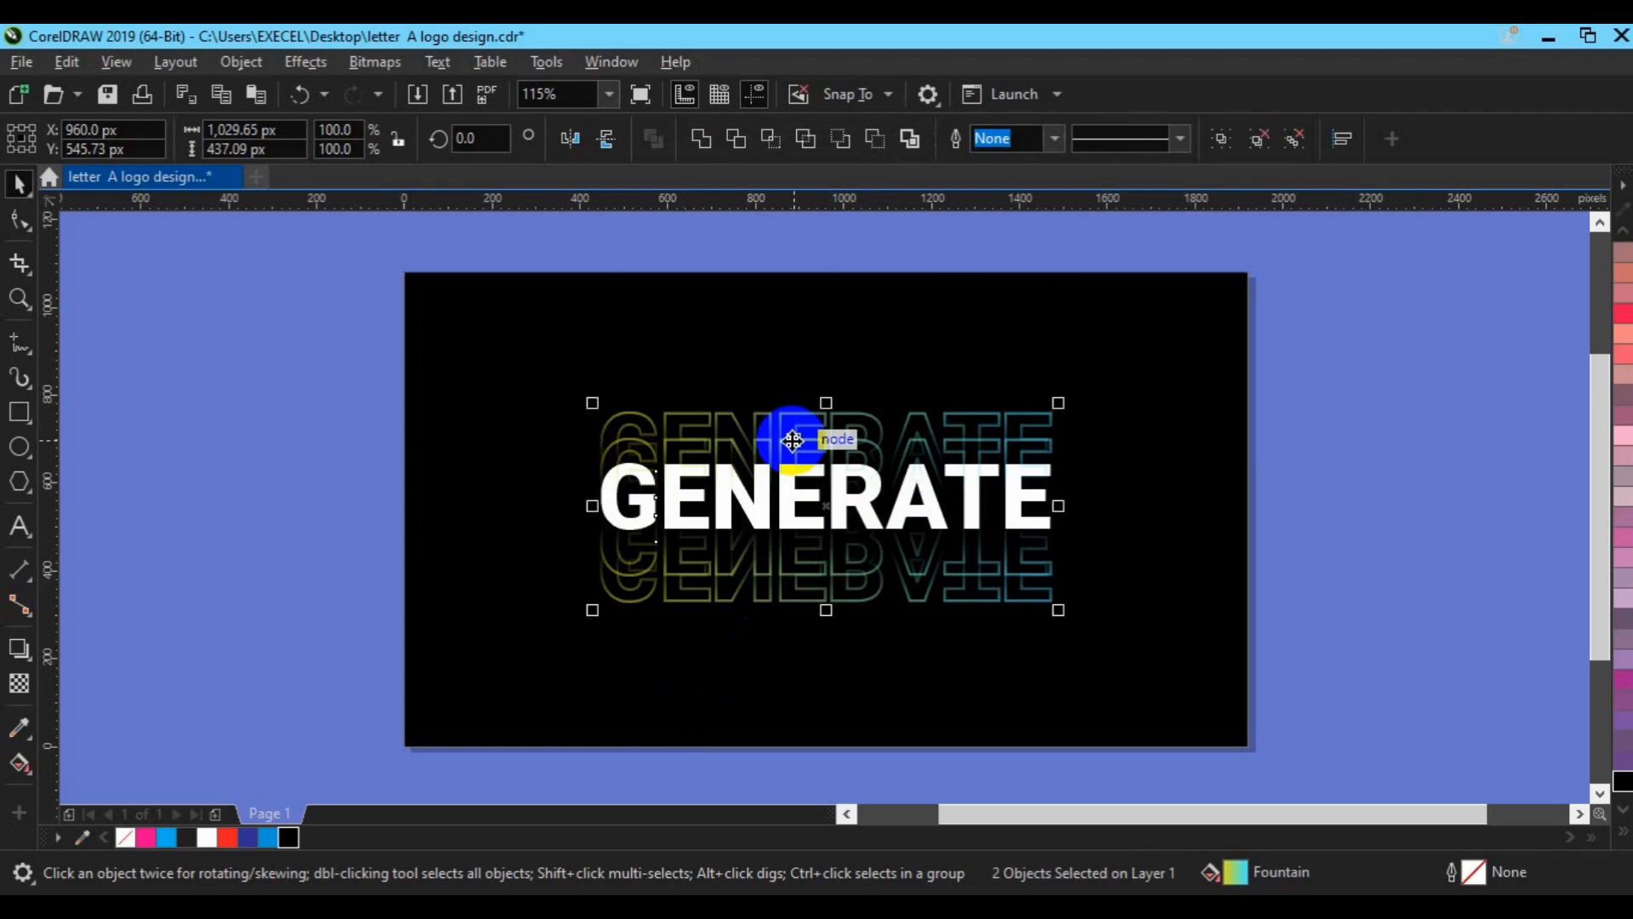
key(ctrl+g)
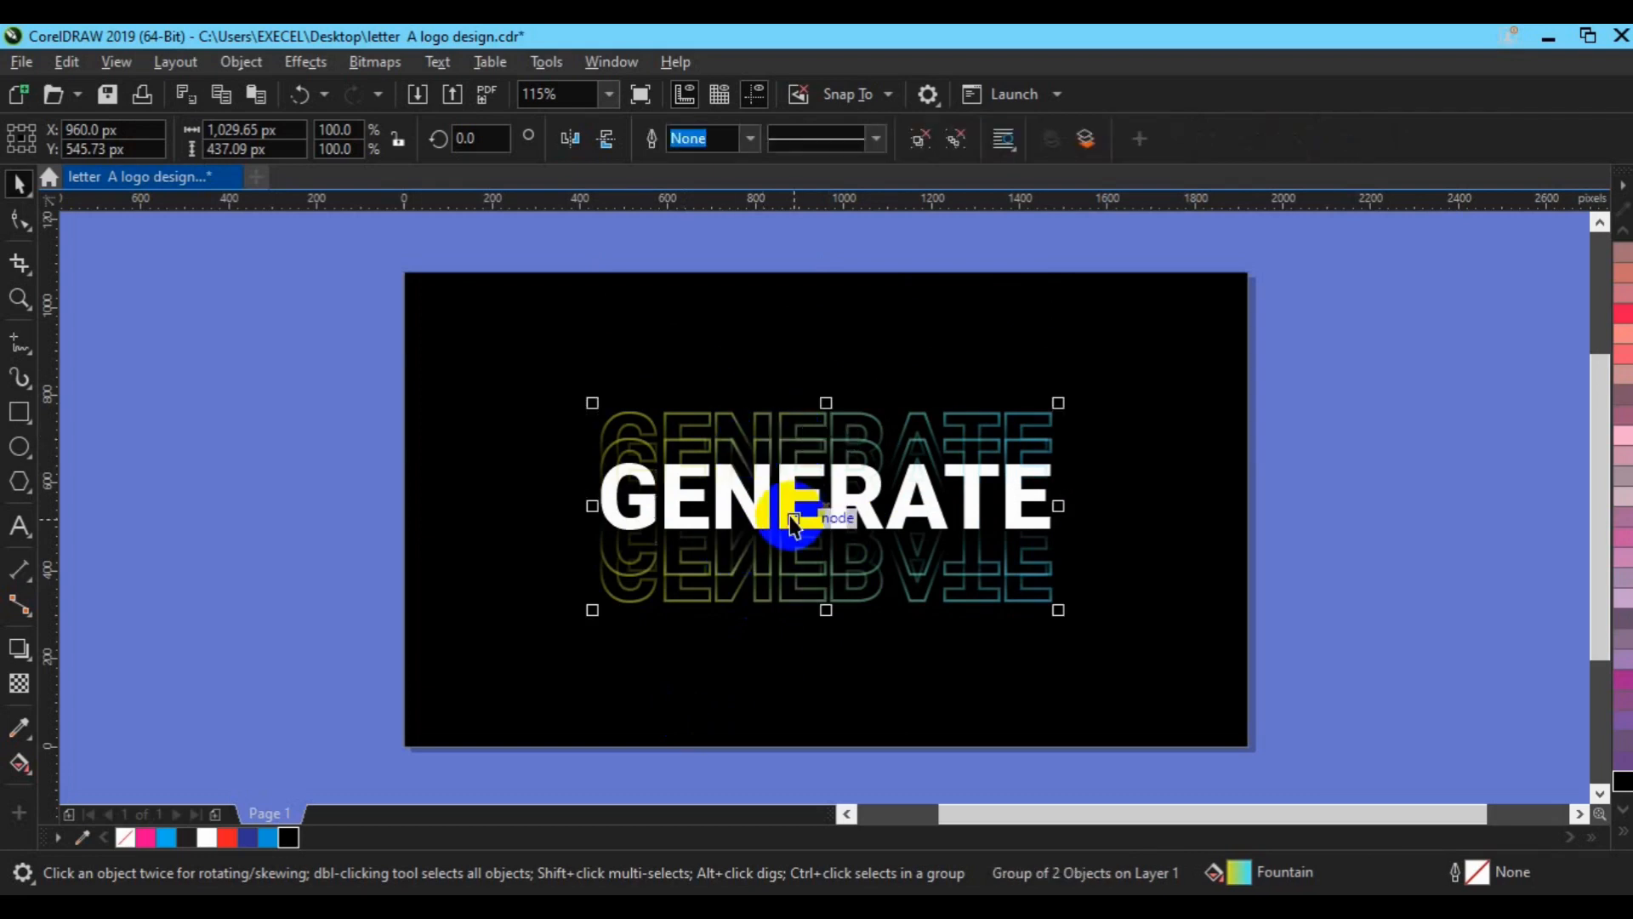
click(1336, 480)
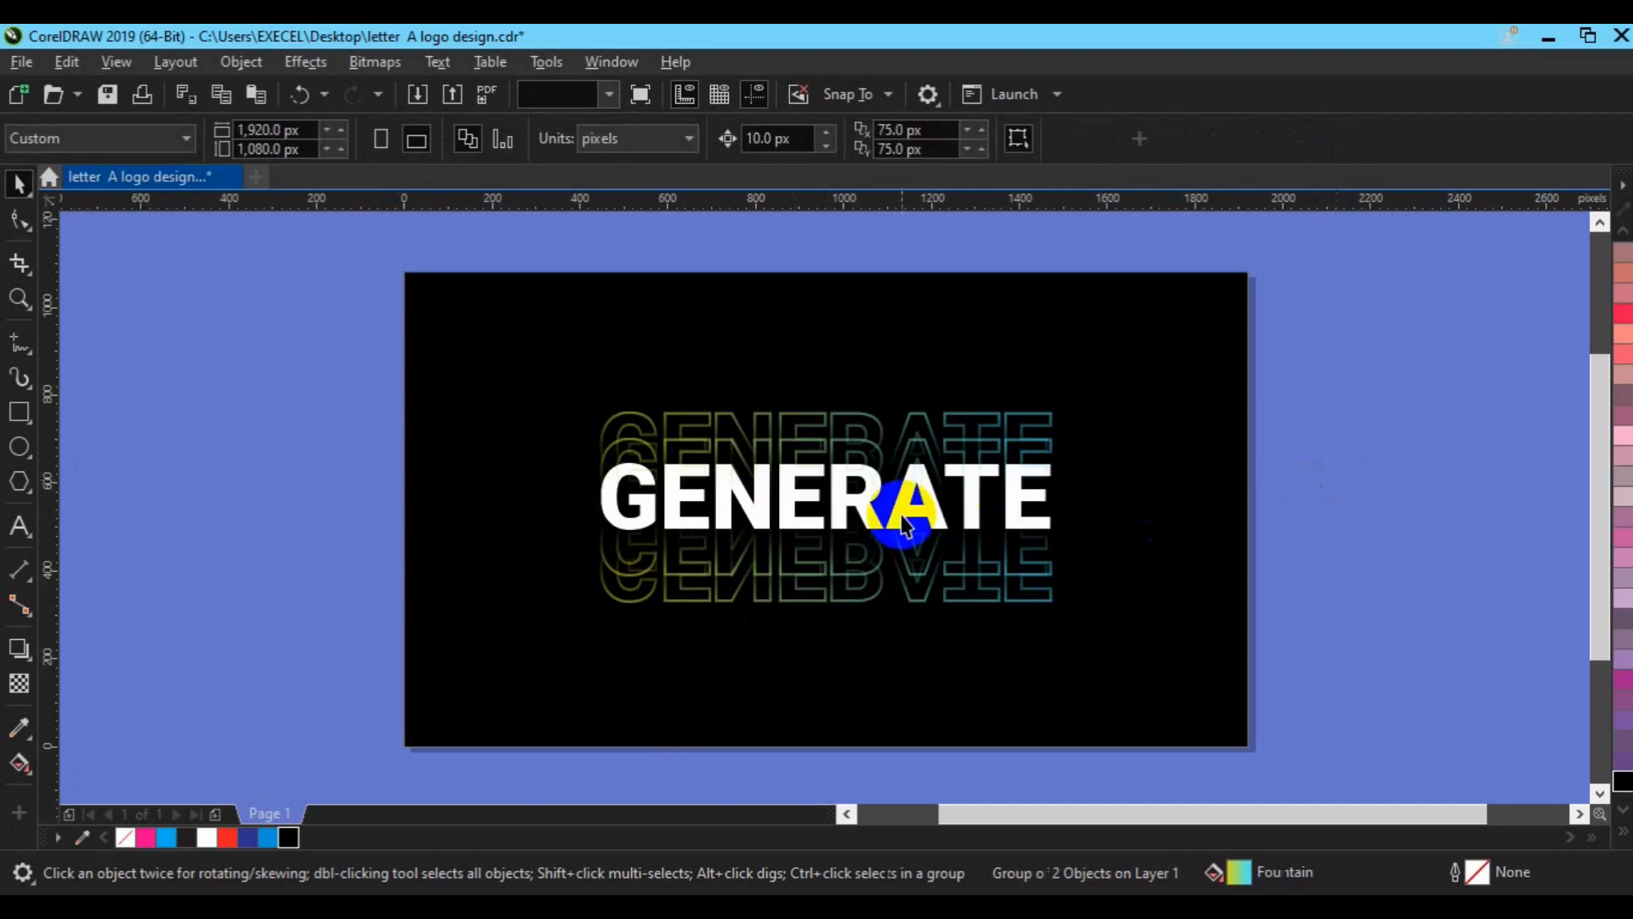
click(906, 515)
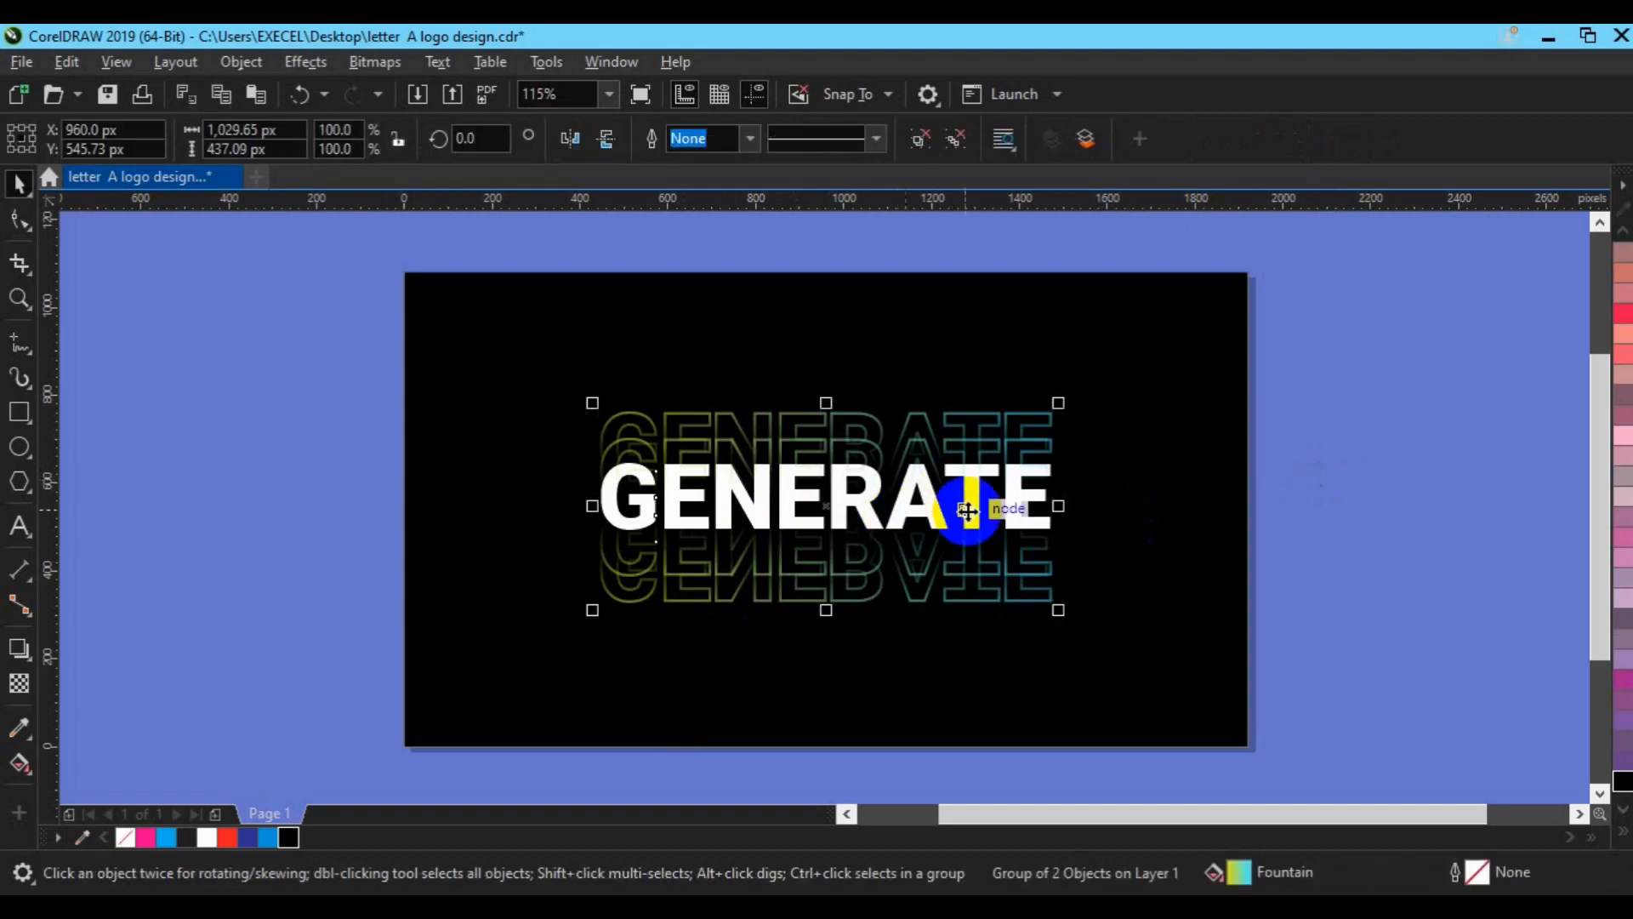
click(1269, 489)
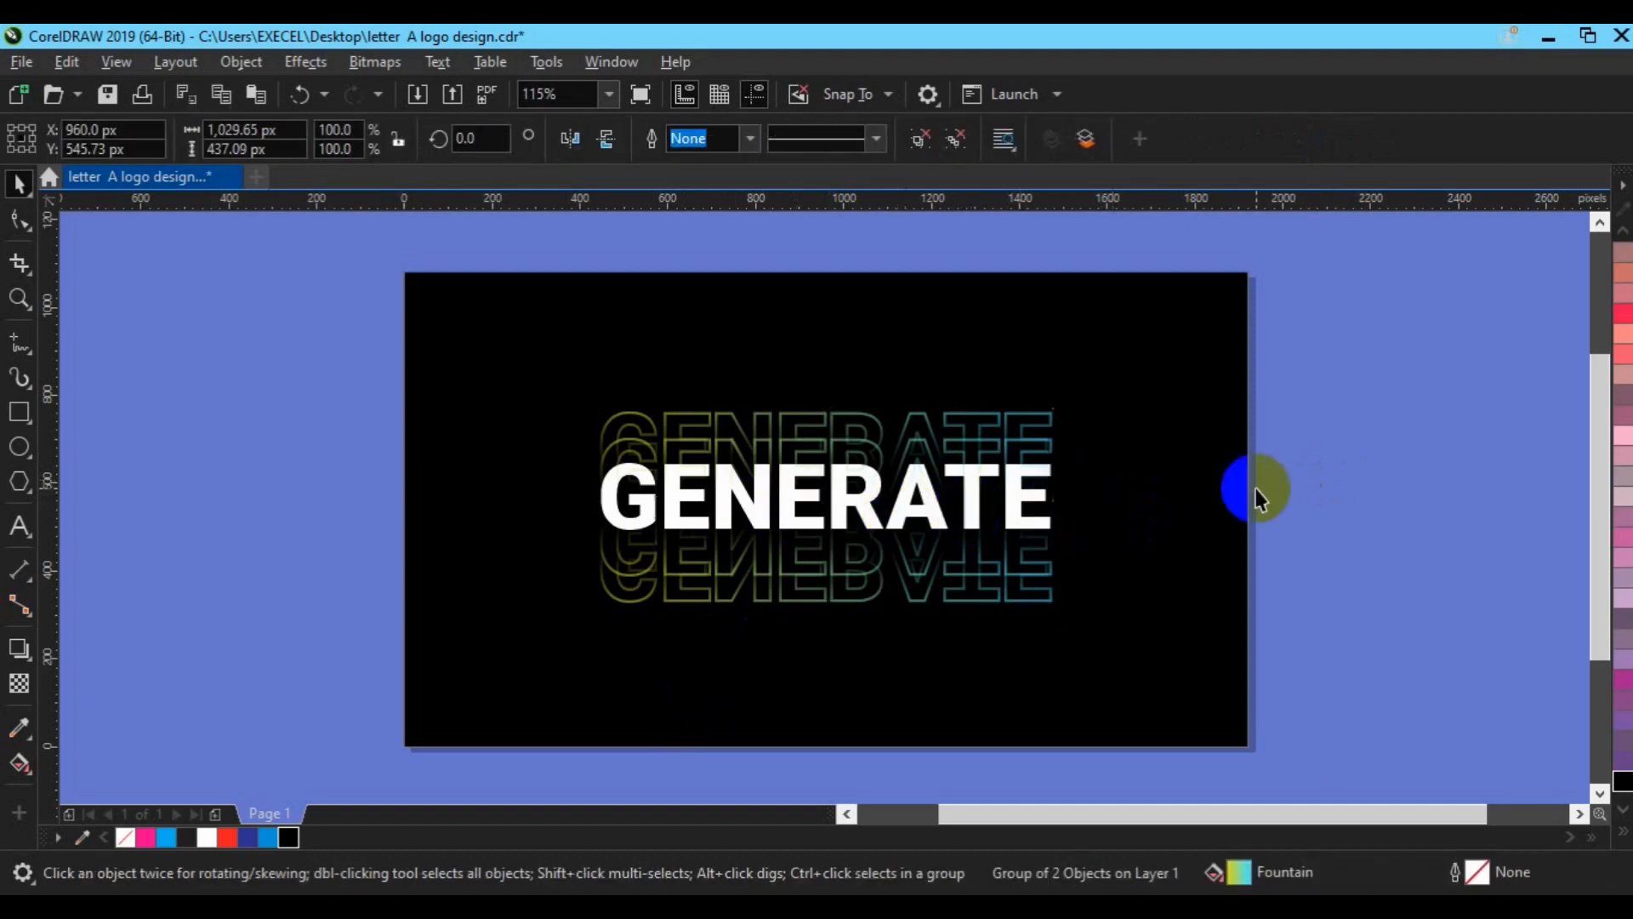
click(1056, 529)
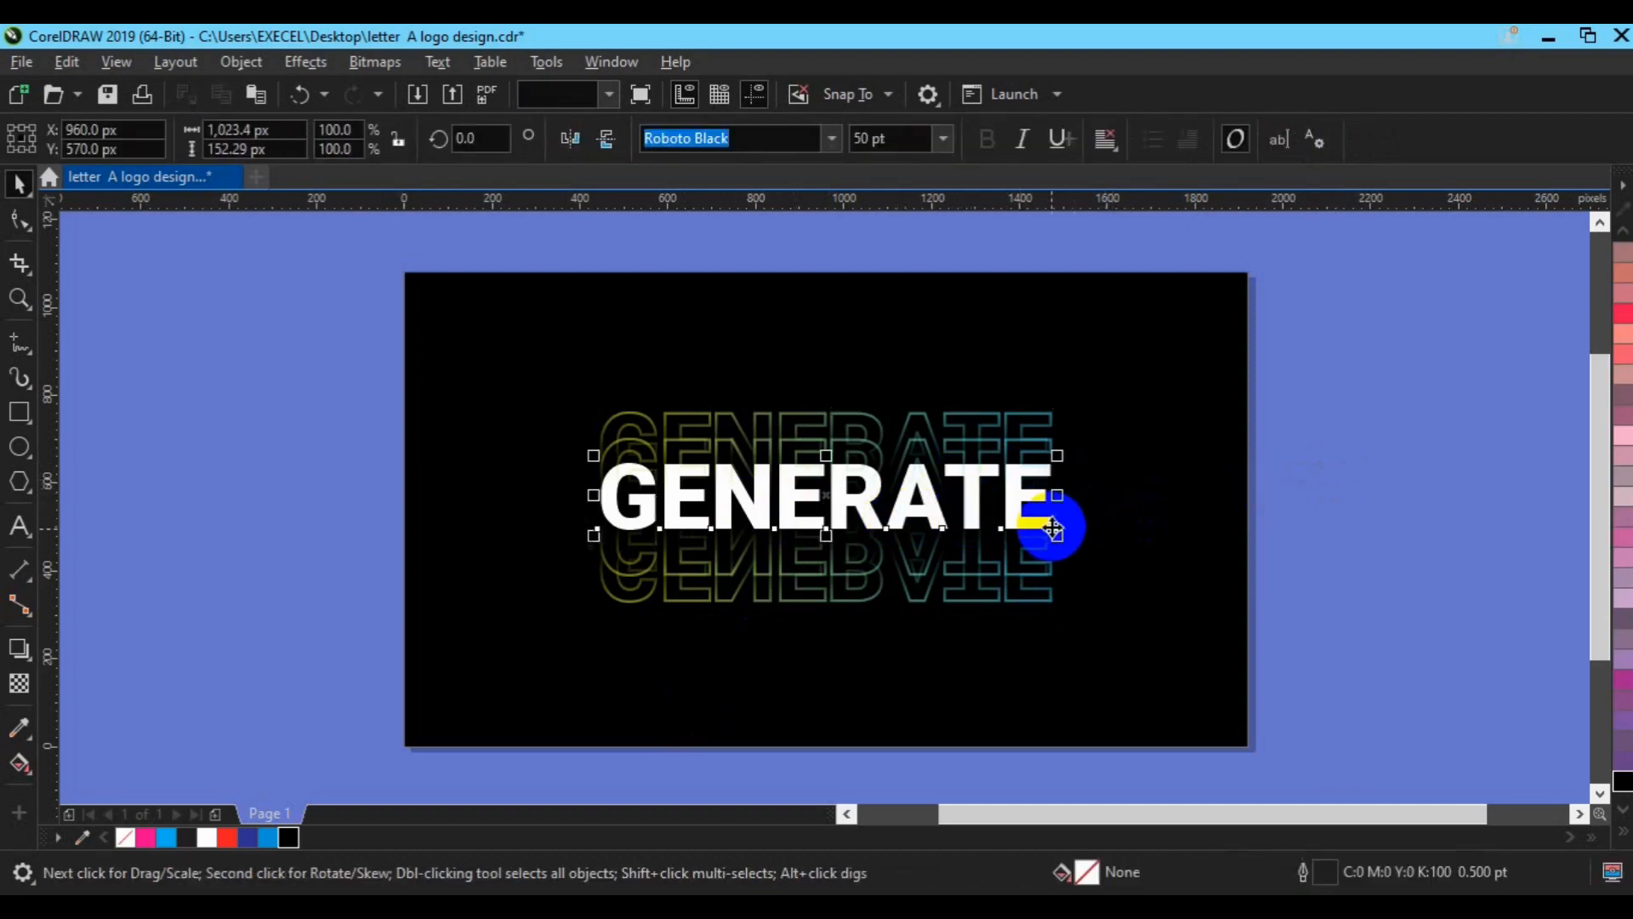
shift+click(988, 591)
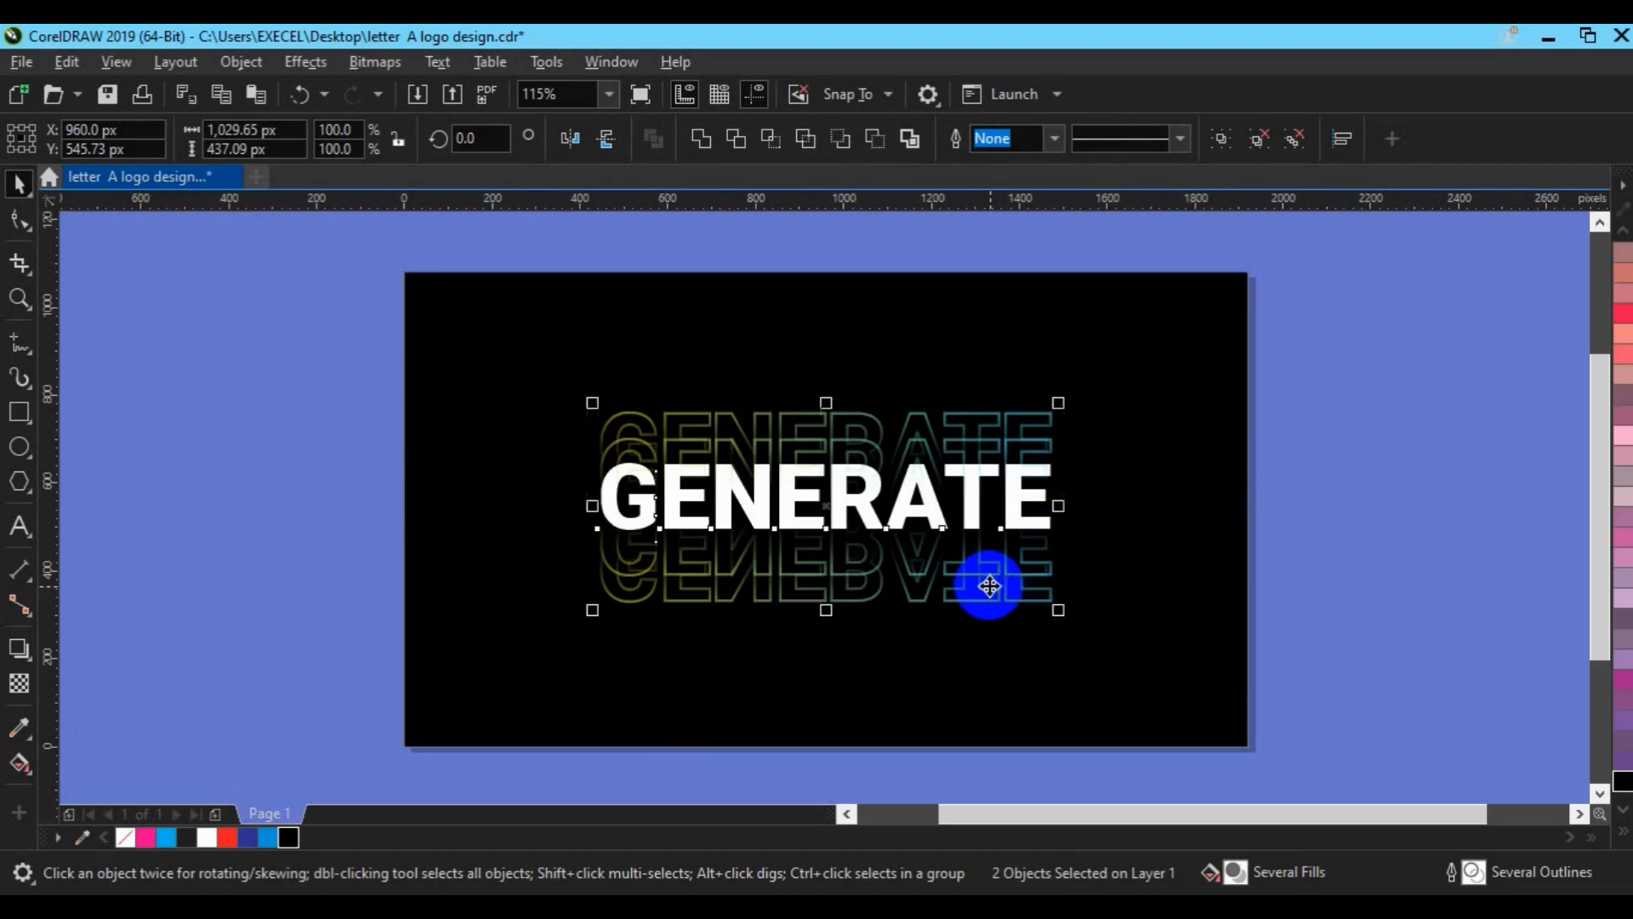
click(1387, 548)
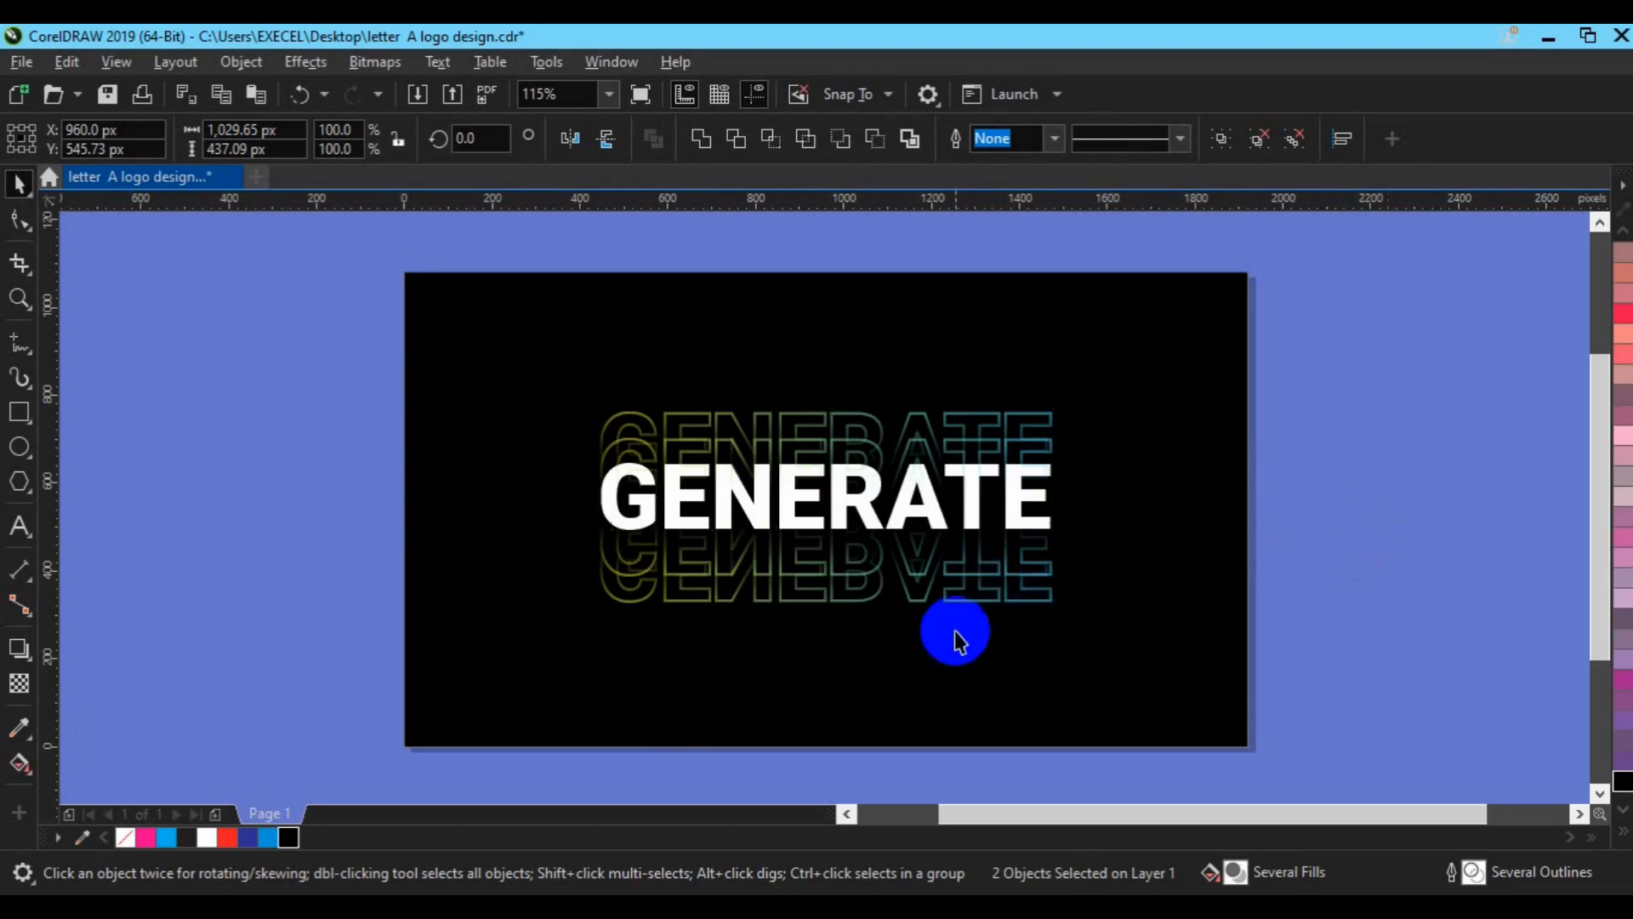
click(955, 582)
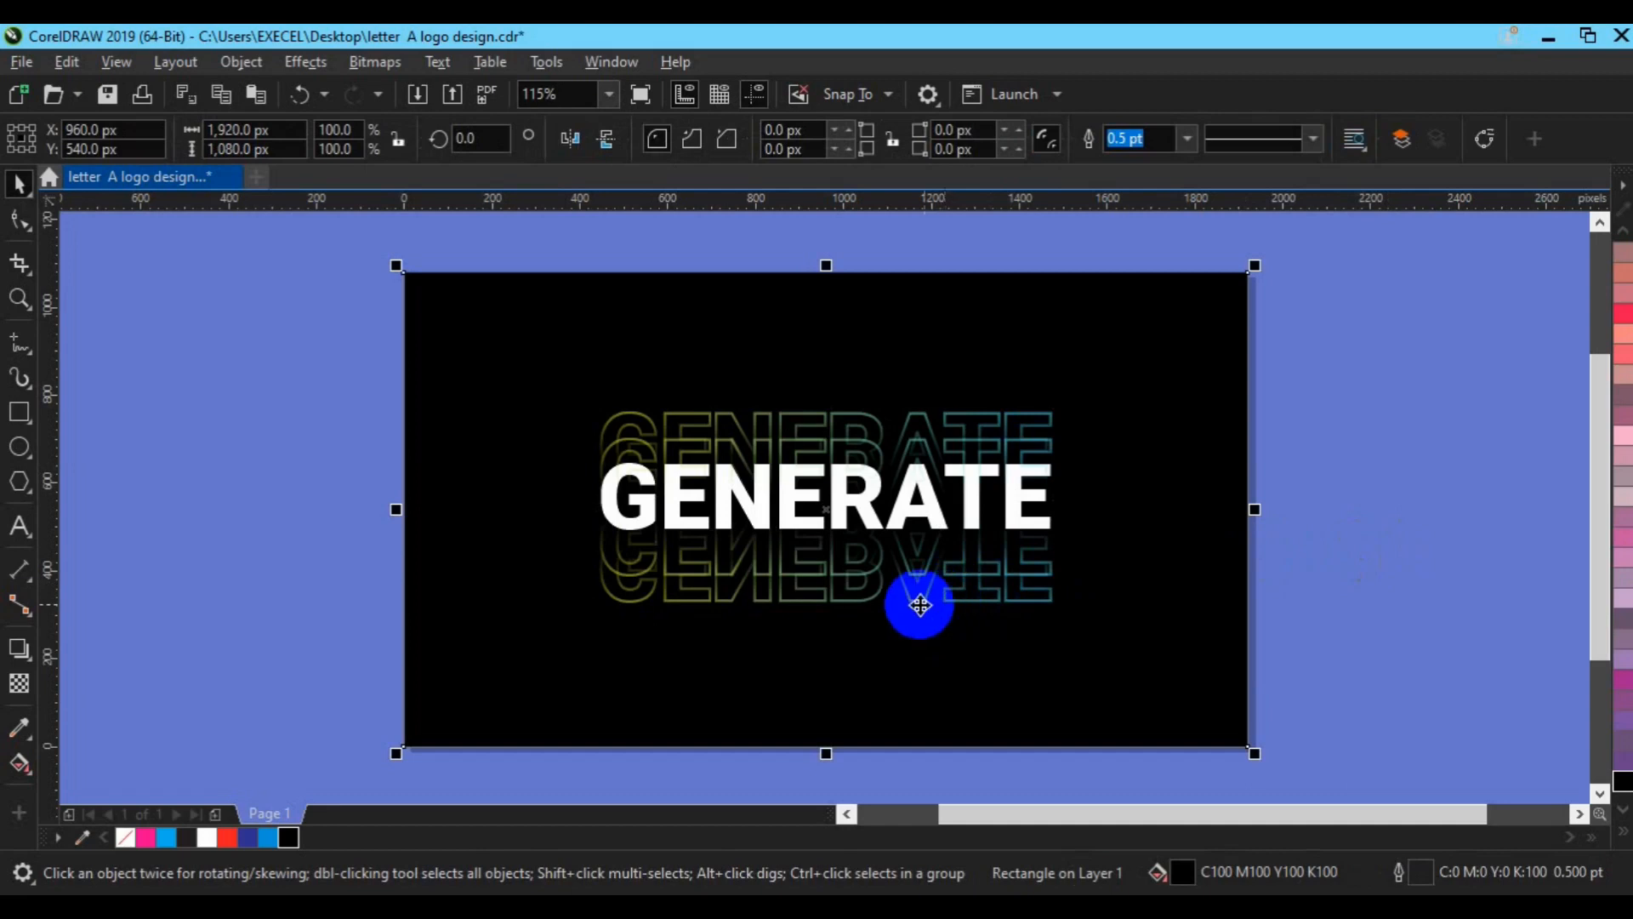
Ungroup the combined outlines back into the upper and mirrored groups and deselect them.
click(914, 602)
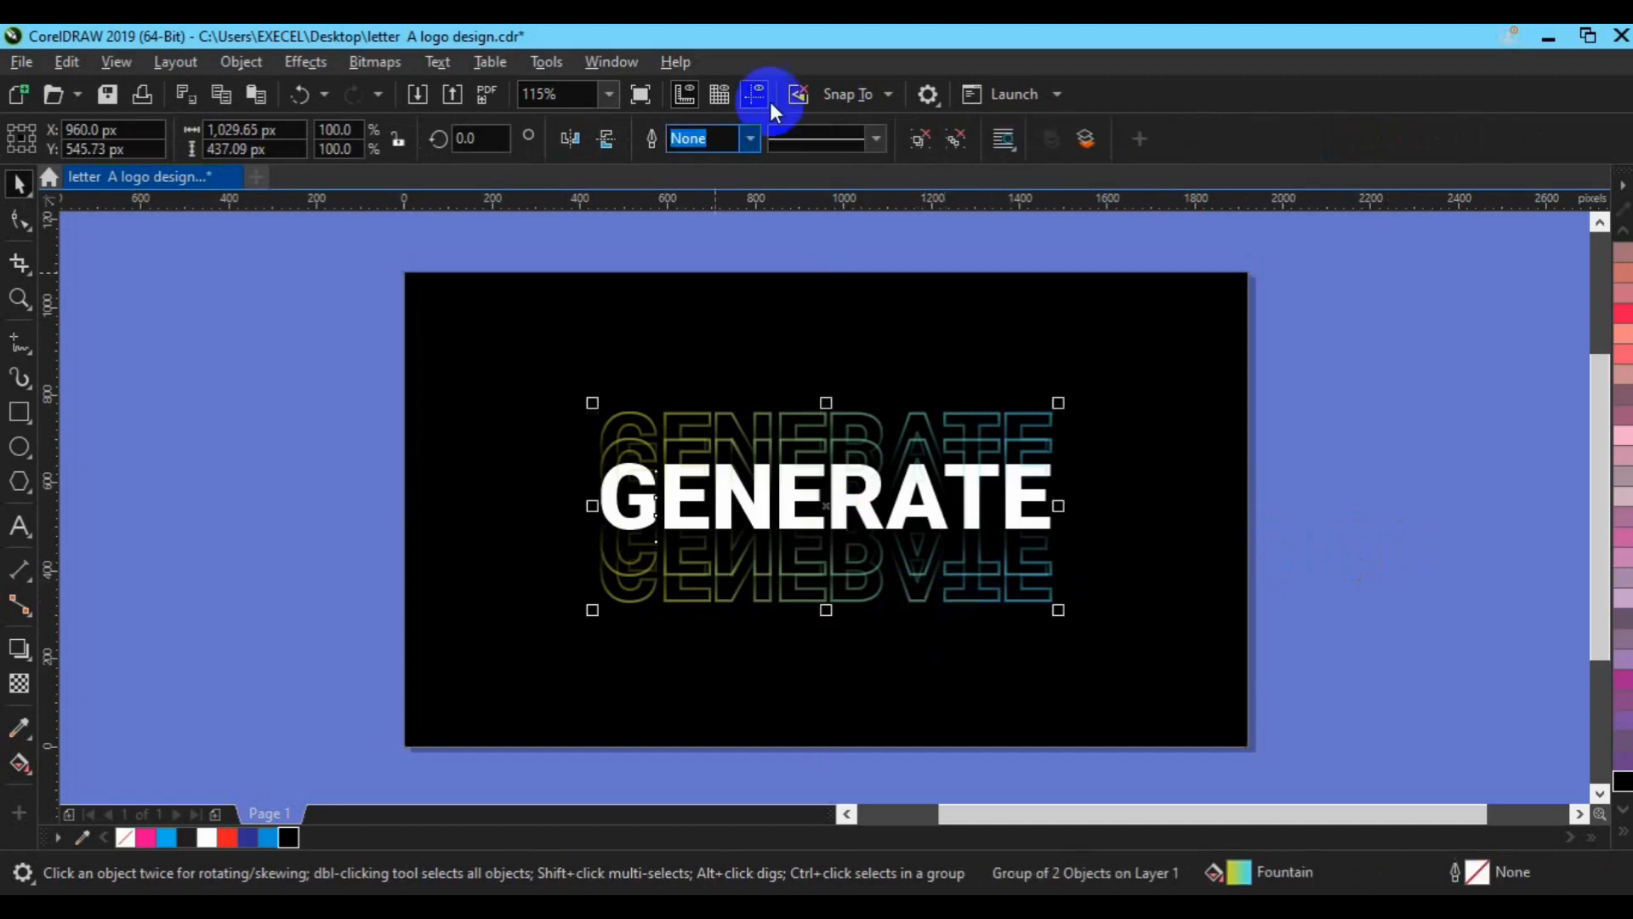
click(917, 143)
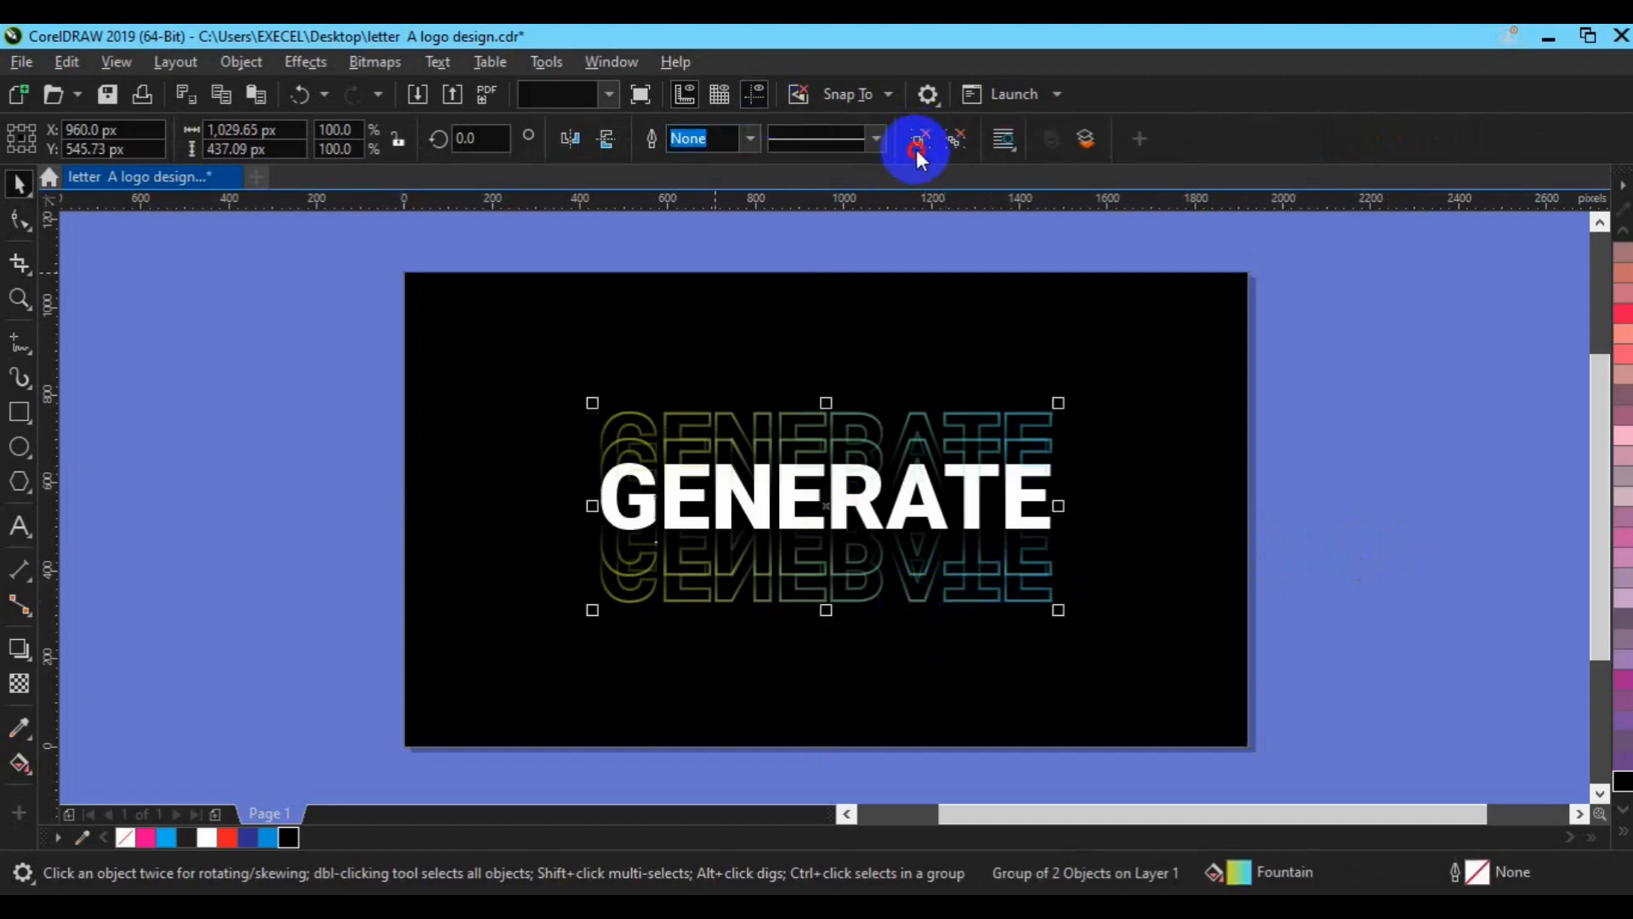
click(1338, 528)
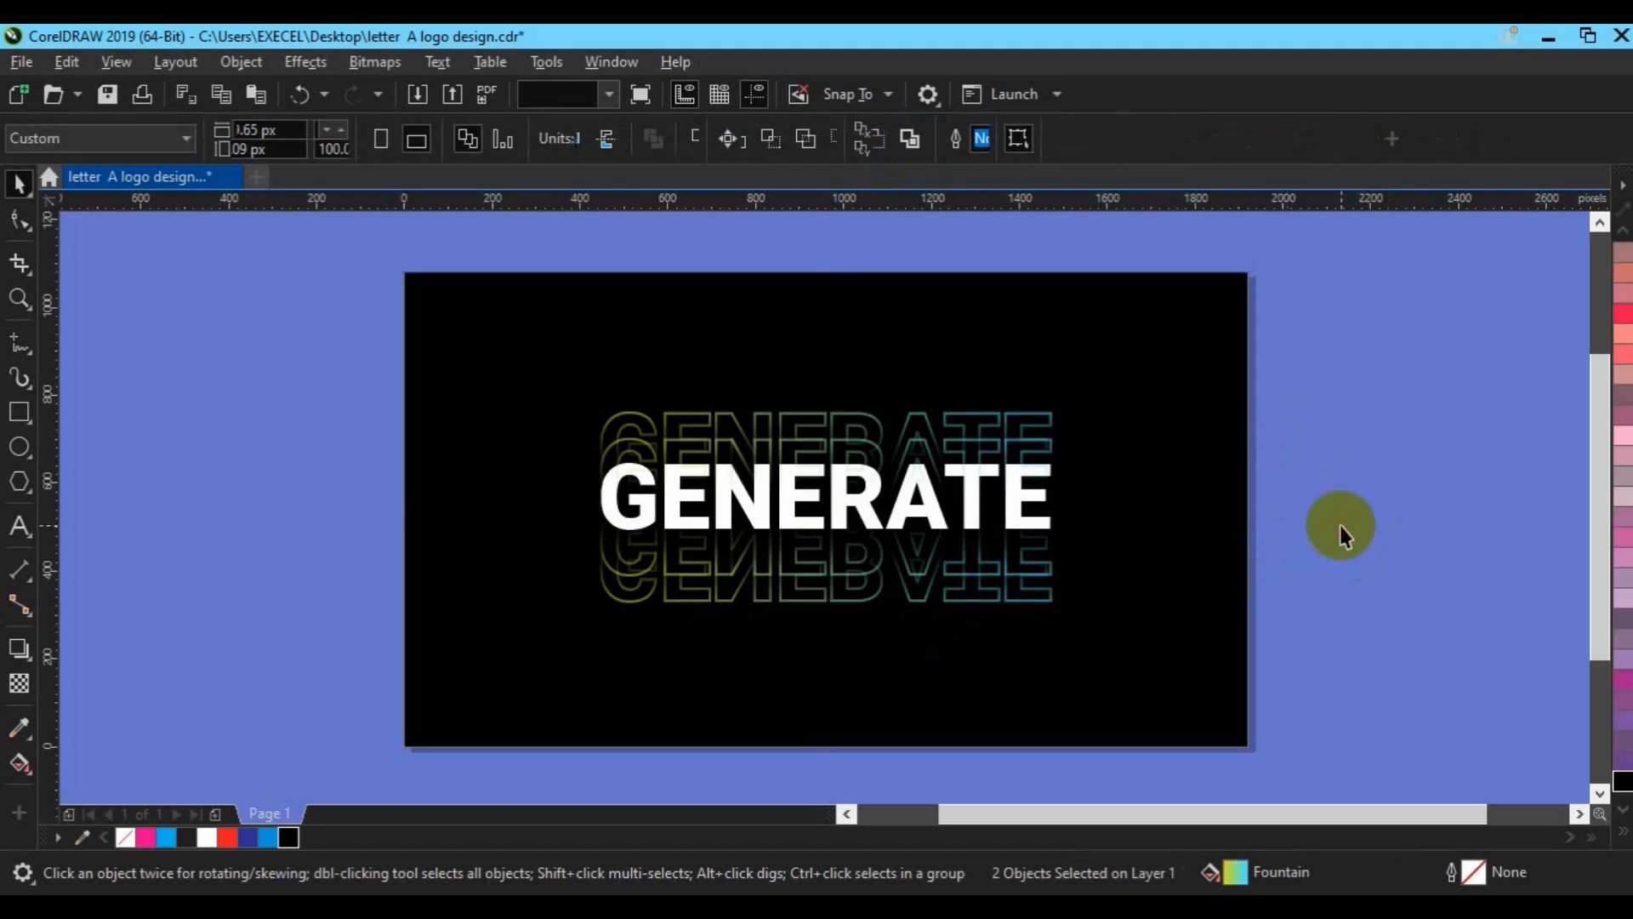
Ungroup the mirrored outline group below the white text into its separate outlines.
click(808, 600)
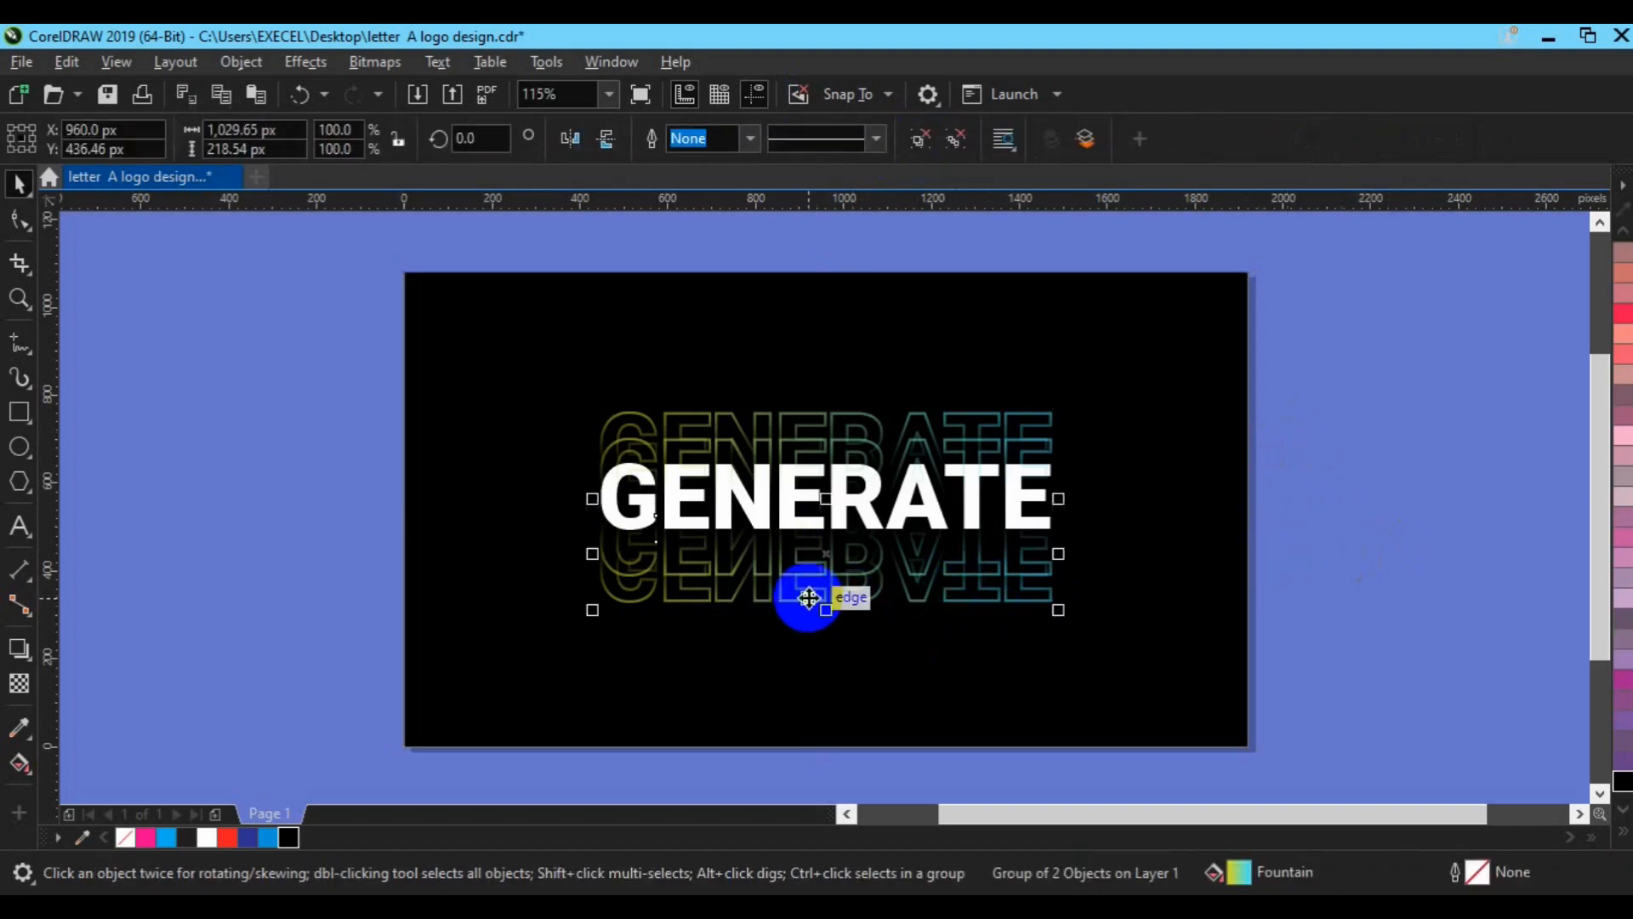
click(20, 685)
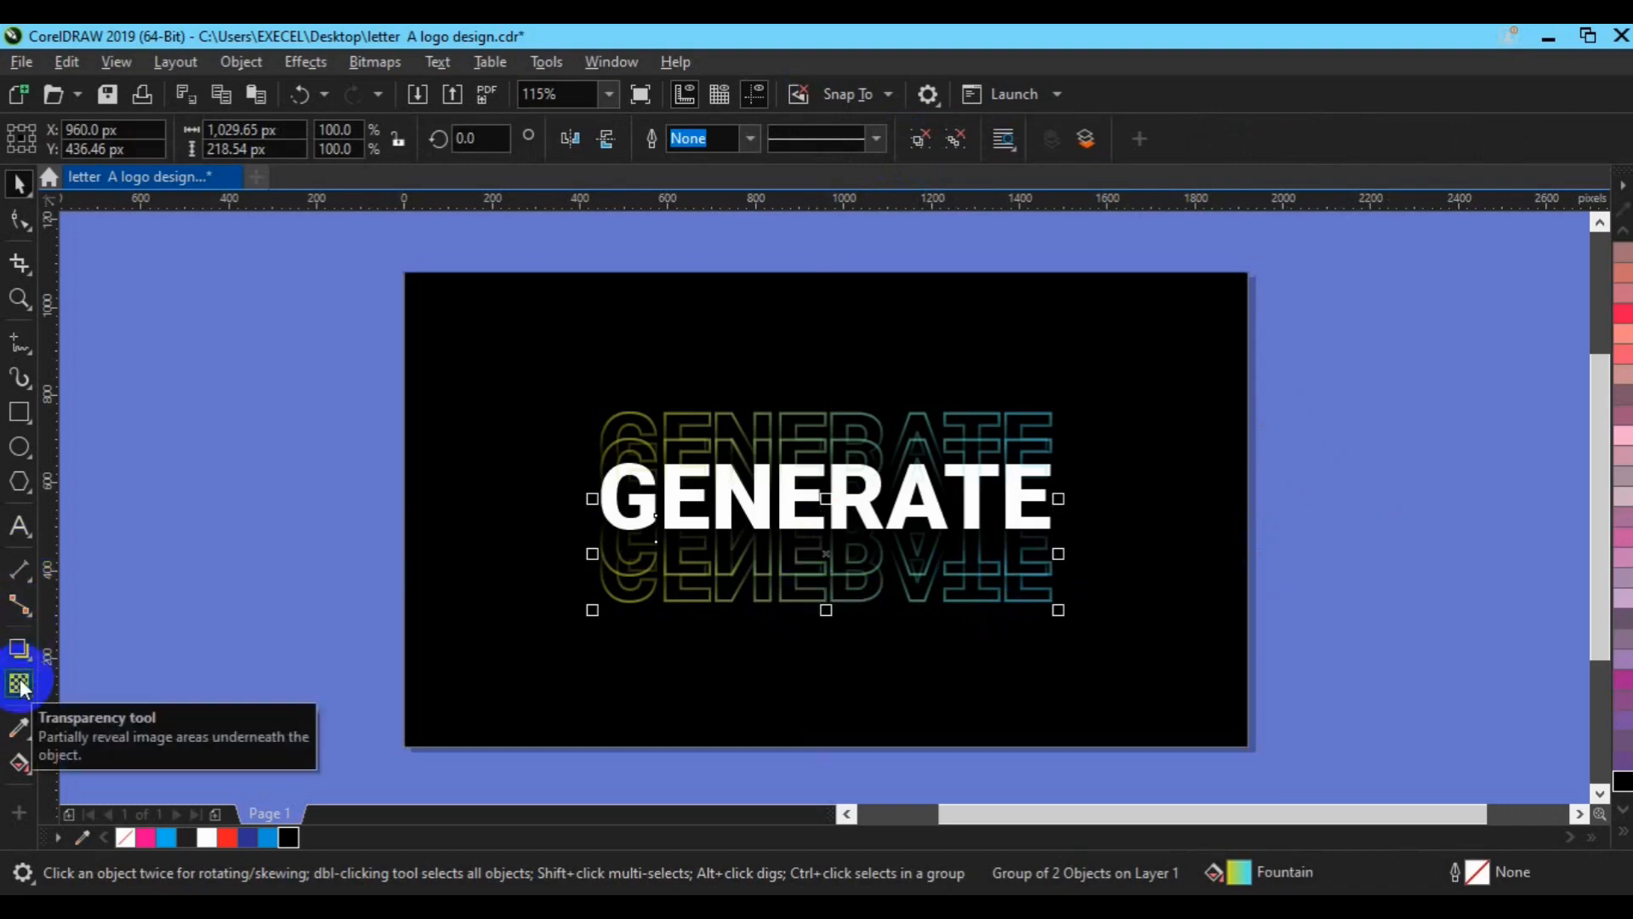
click(911, 139)
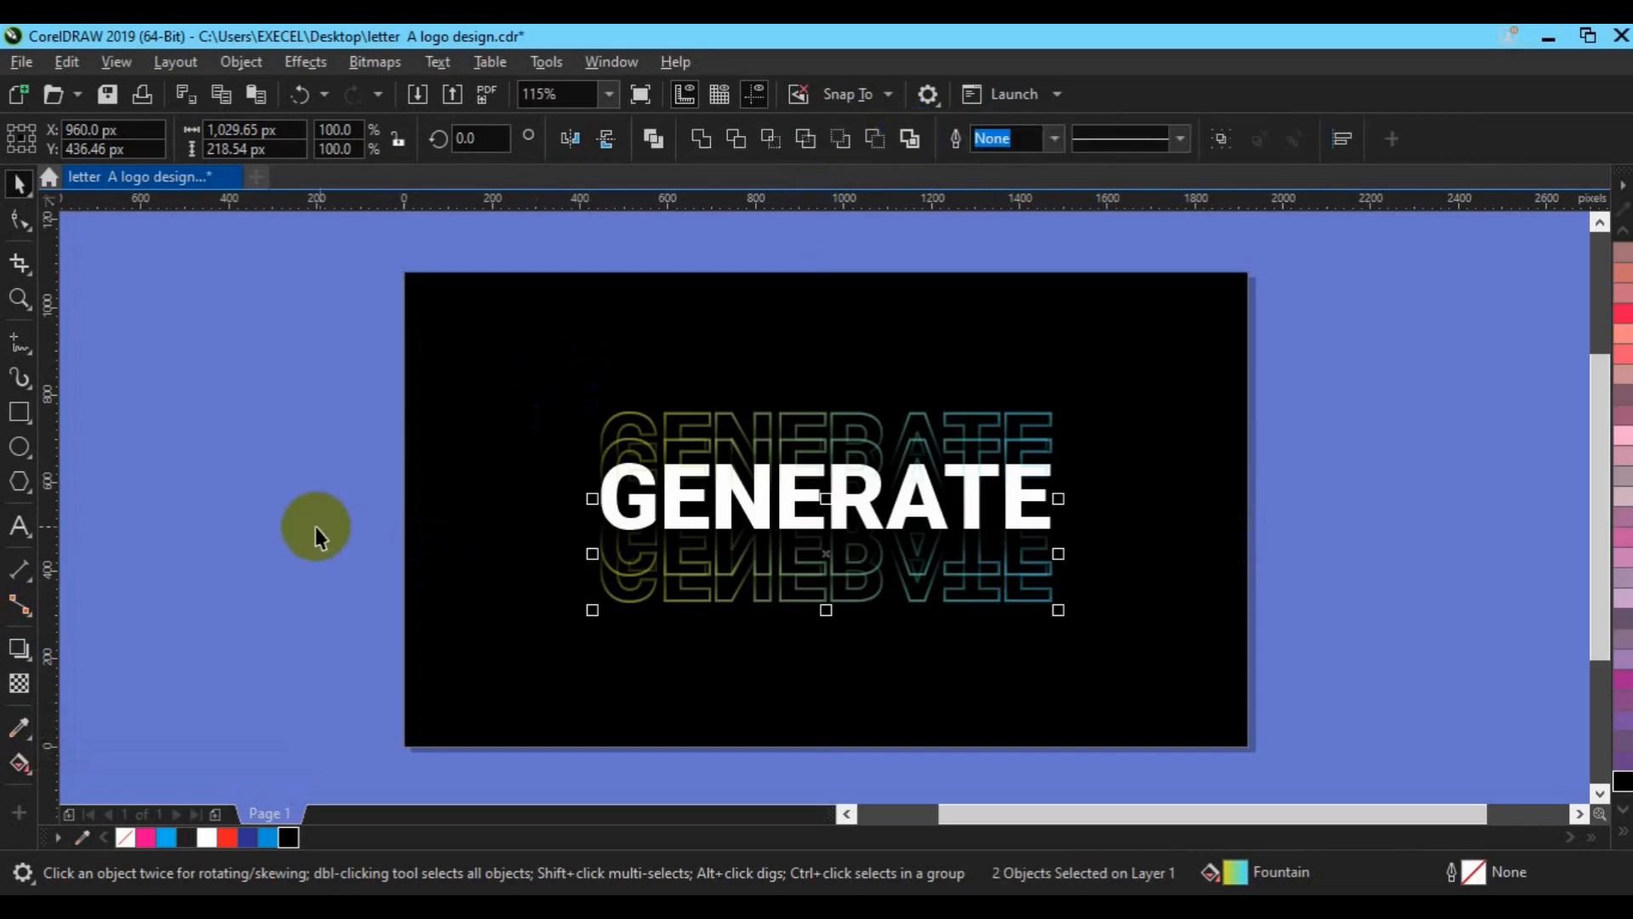
Adjust the fountain transparency of the mirrored outline nearest the white text, moving its fully transparent start slightly down to the word's lower edge.
click(653, 555)
click(655, 560)
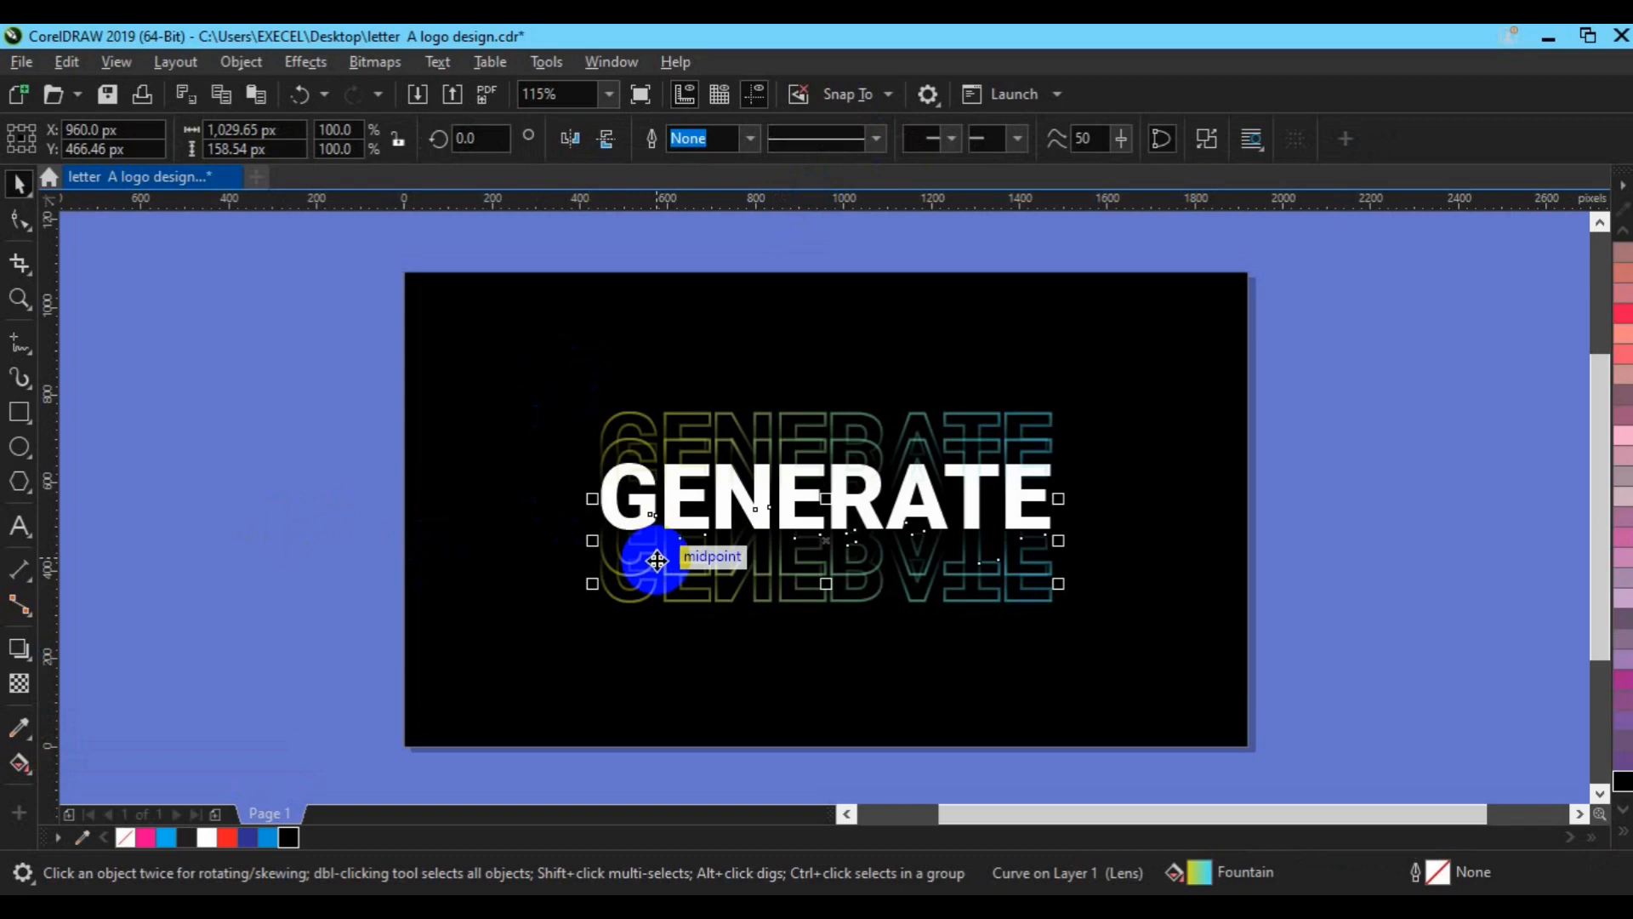
click(34, 575)
click(21, 685)
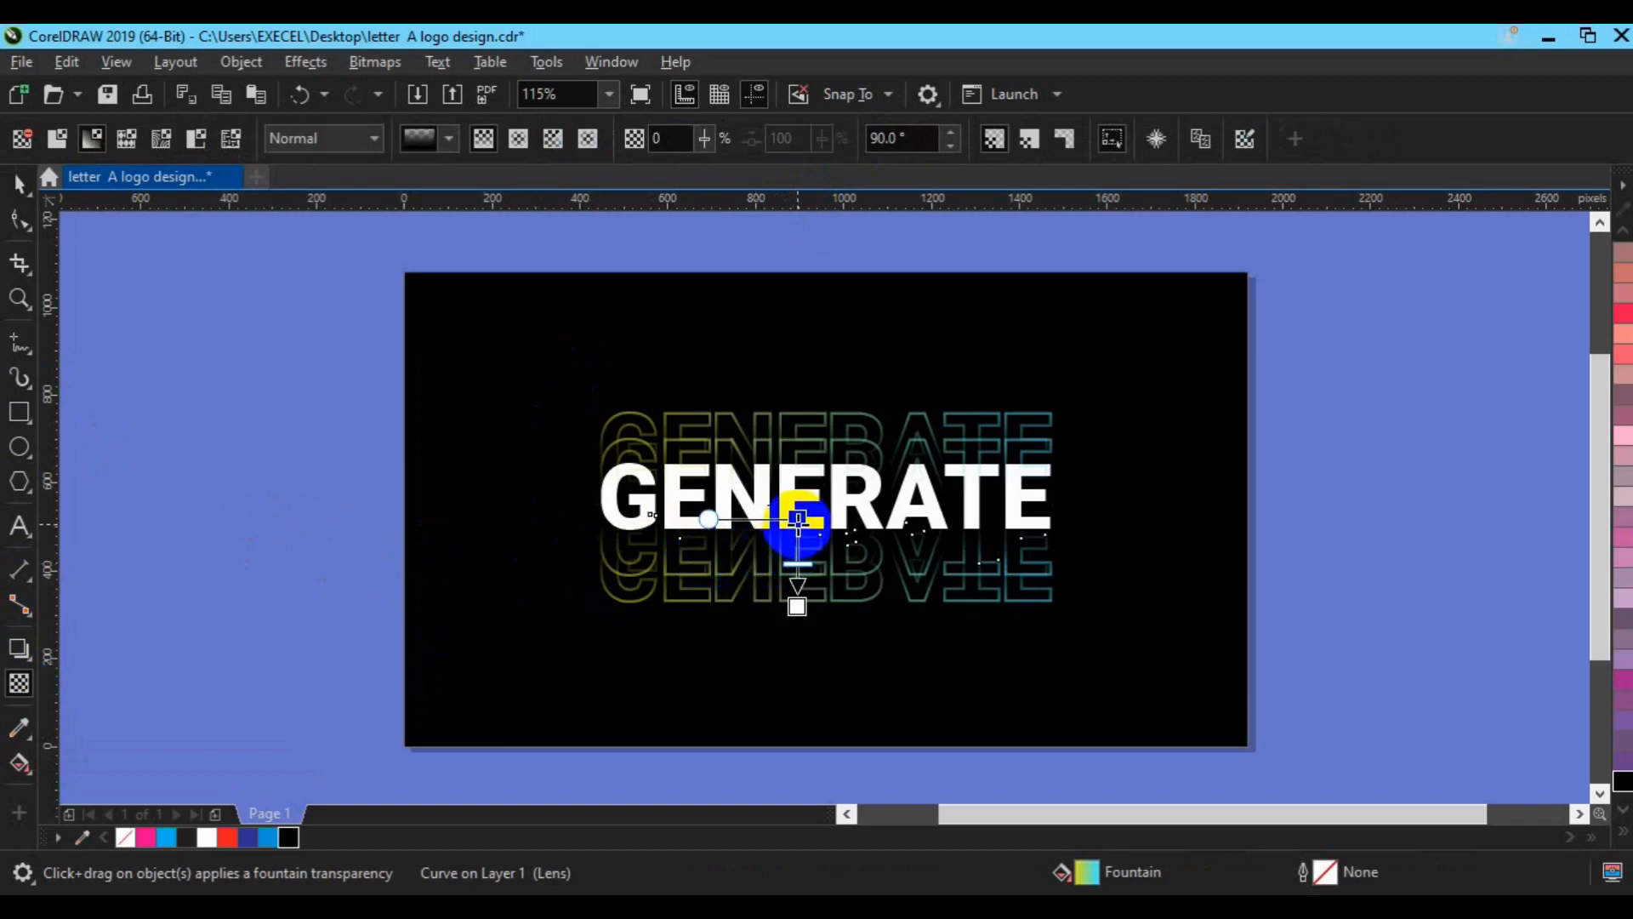
drag(798, 518, 797, 536)
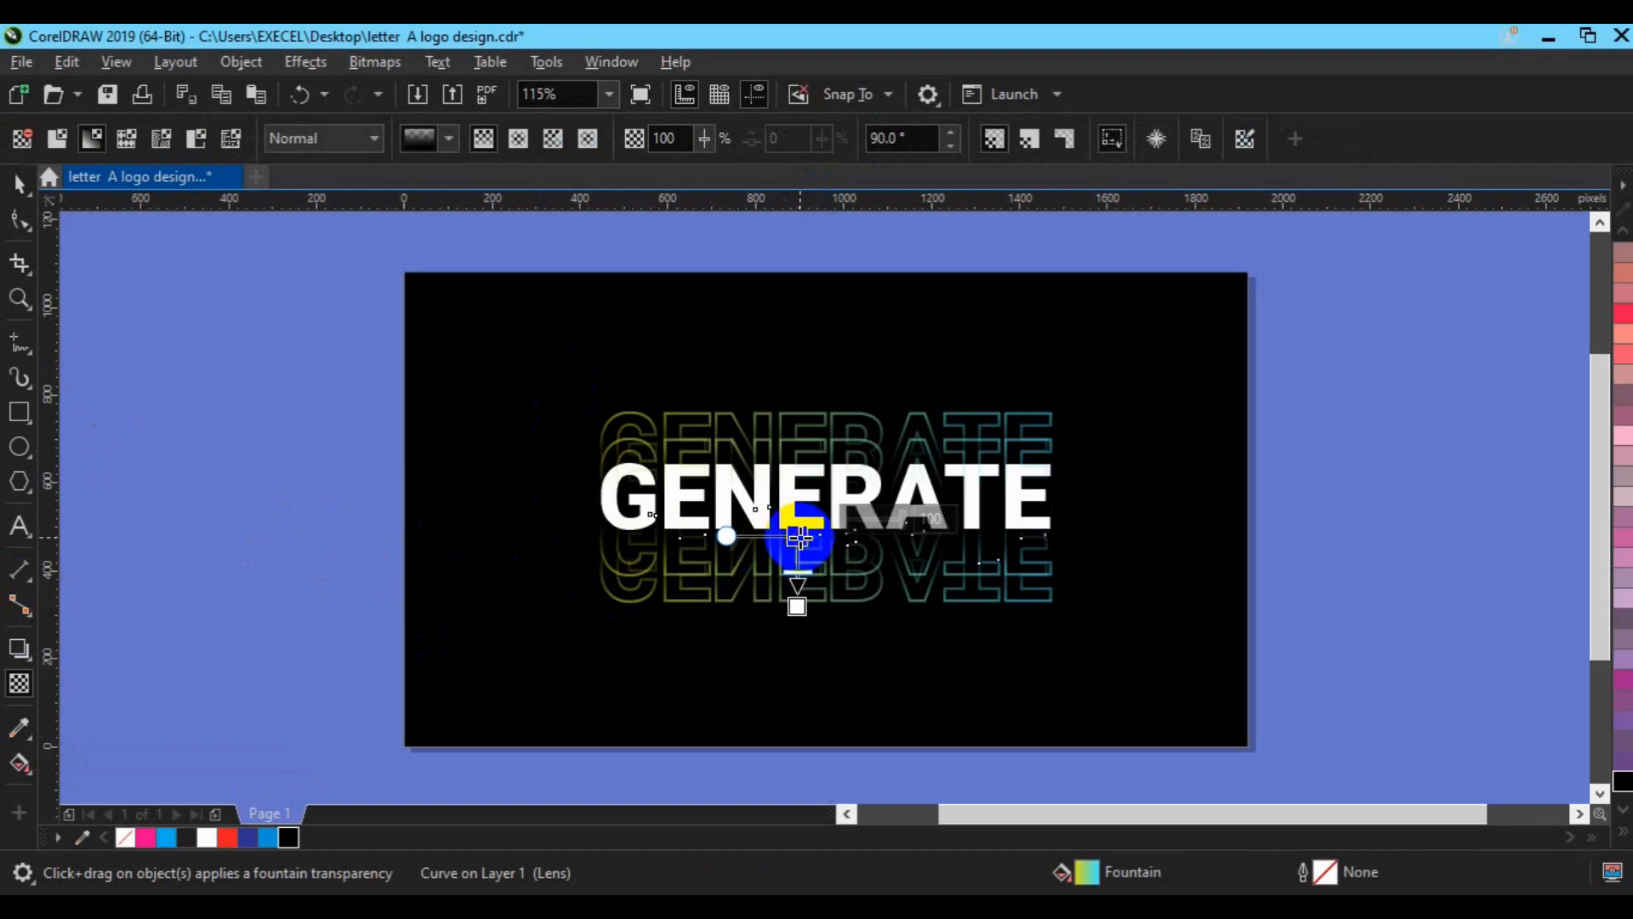
click(740, 600)
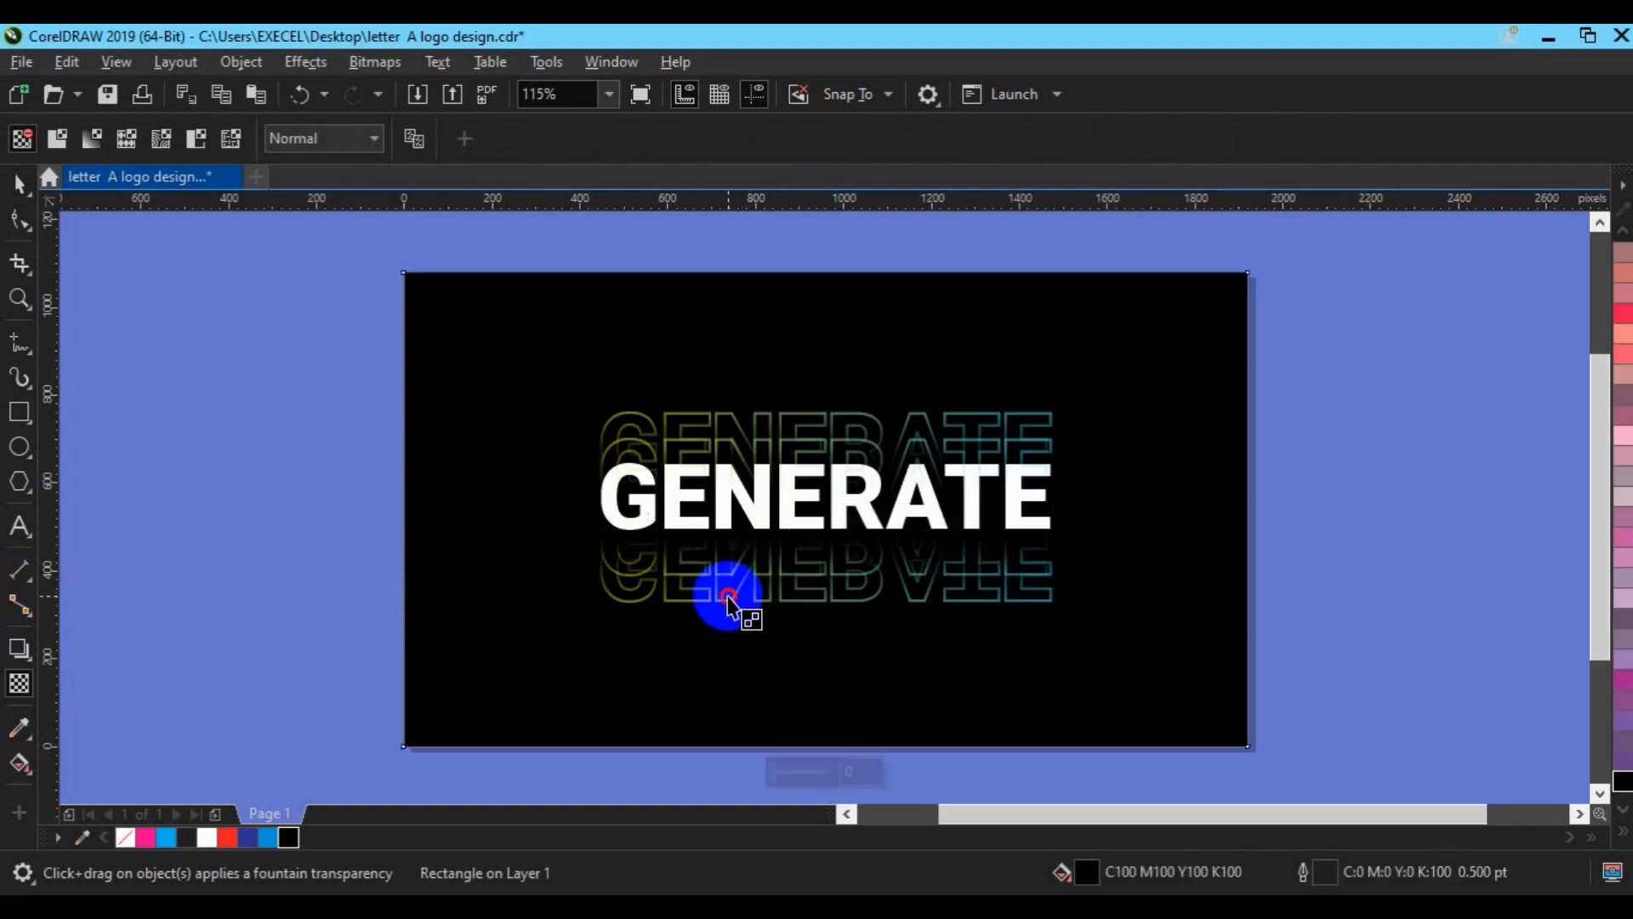
click(728, 599)
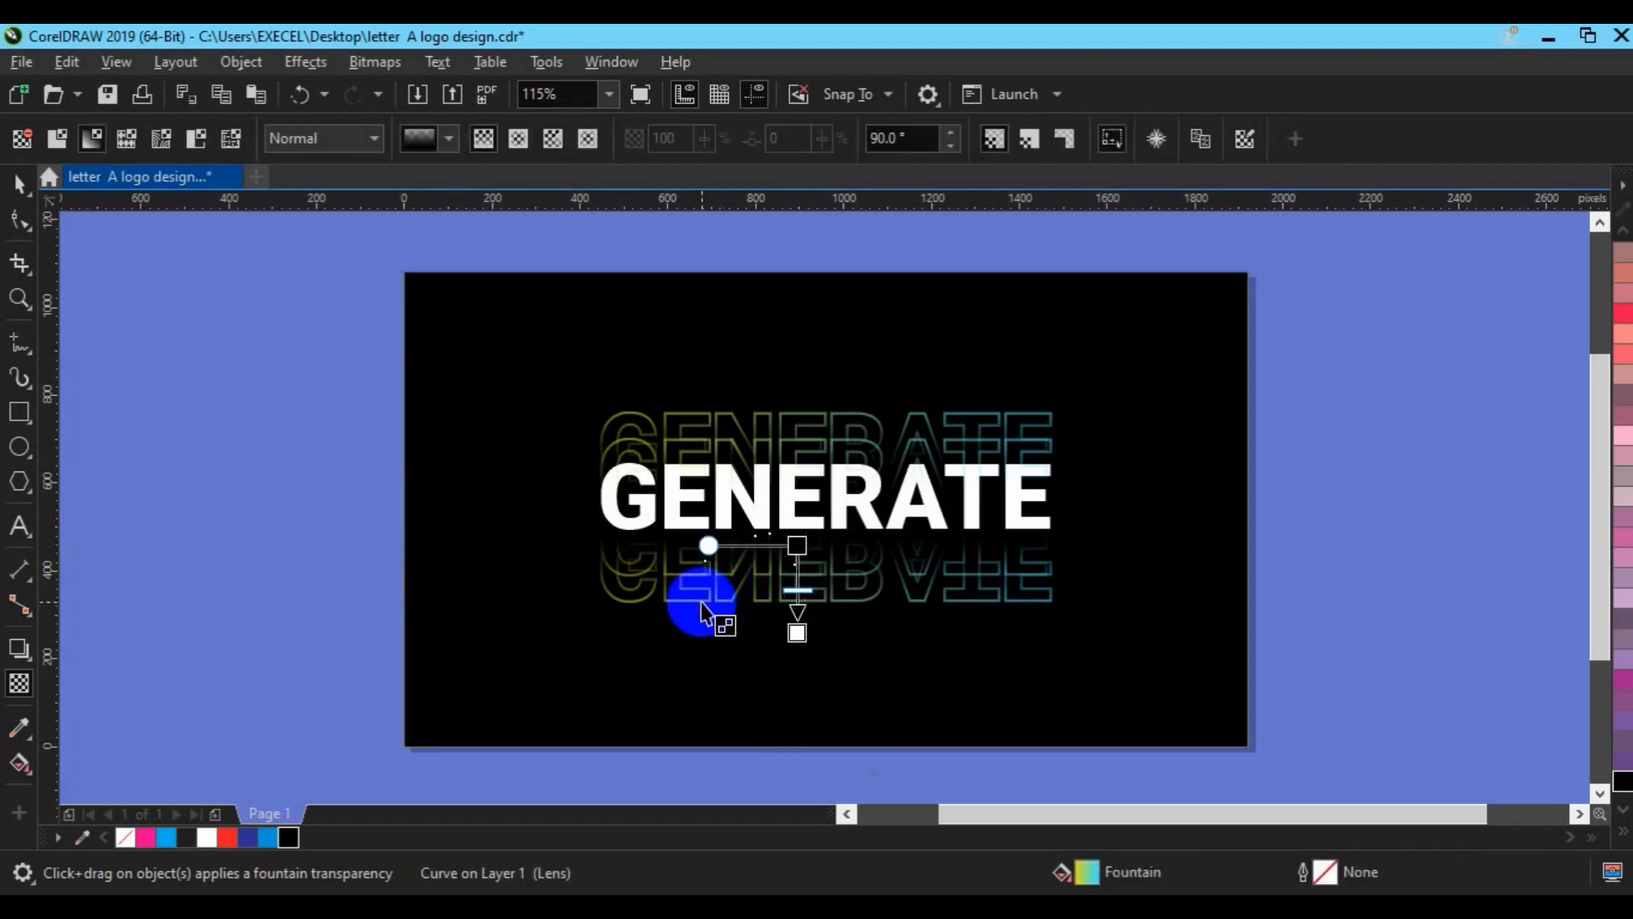
key(space)
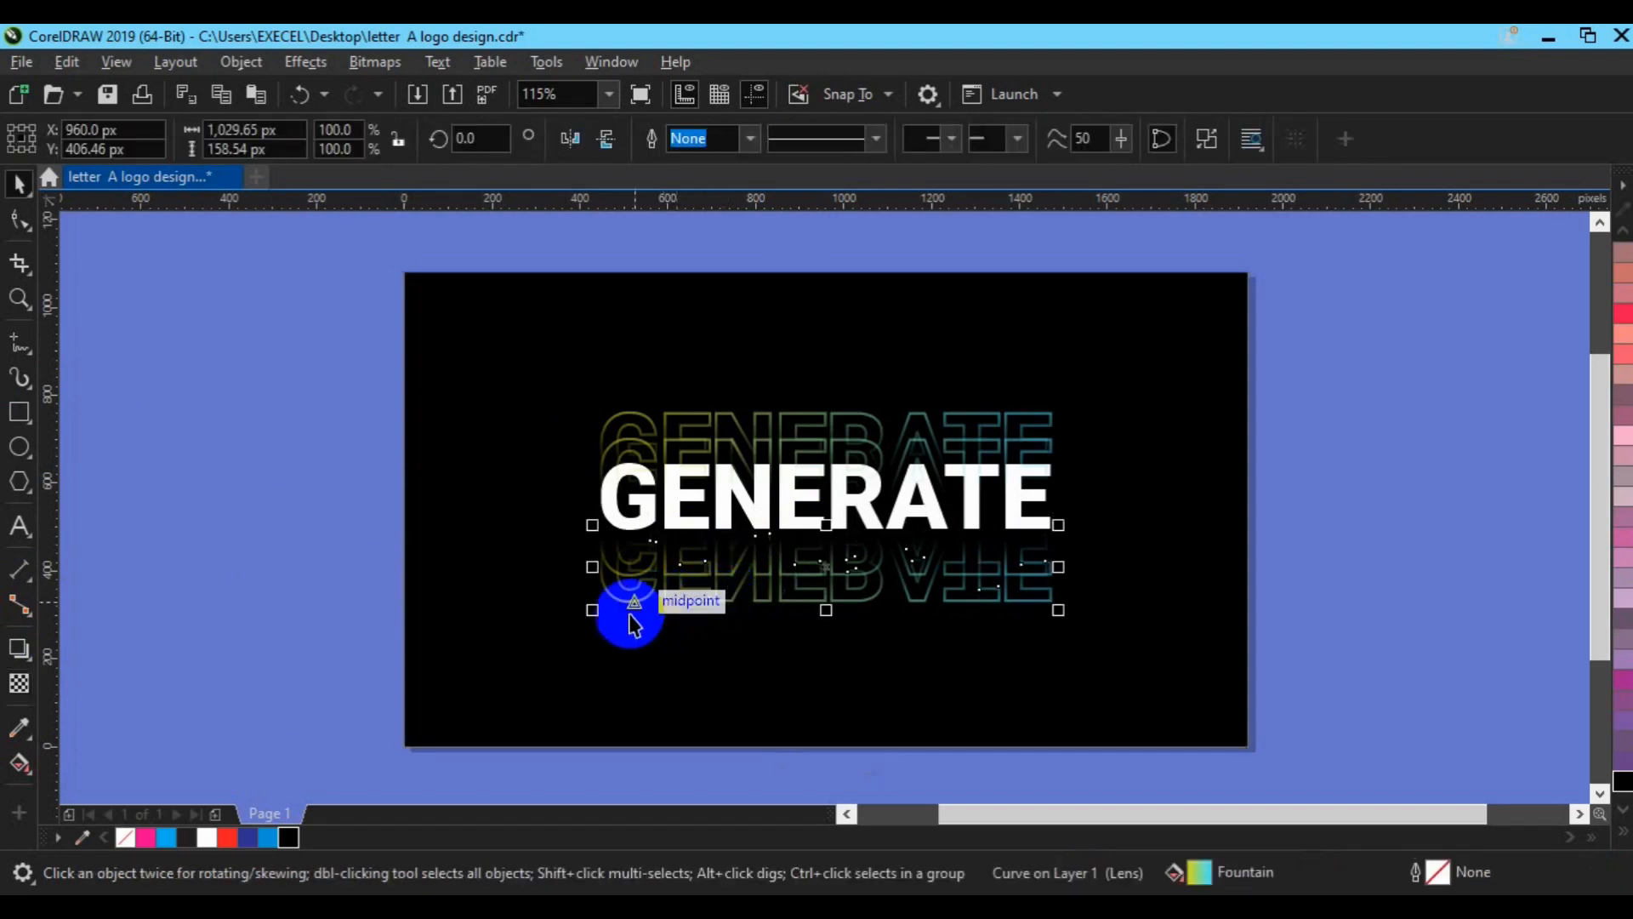
click(479, 616)
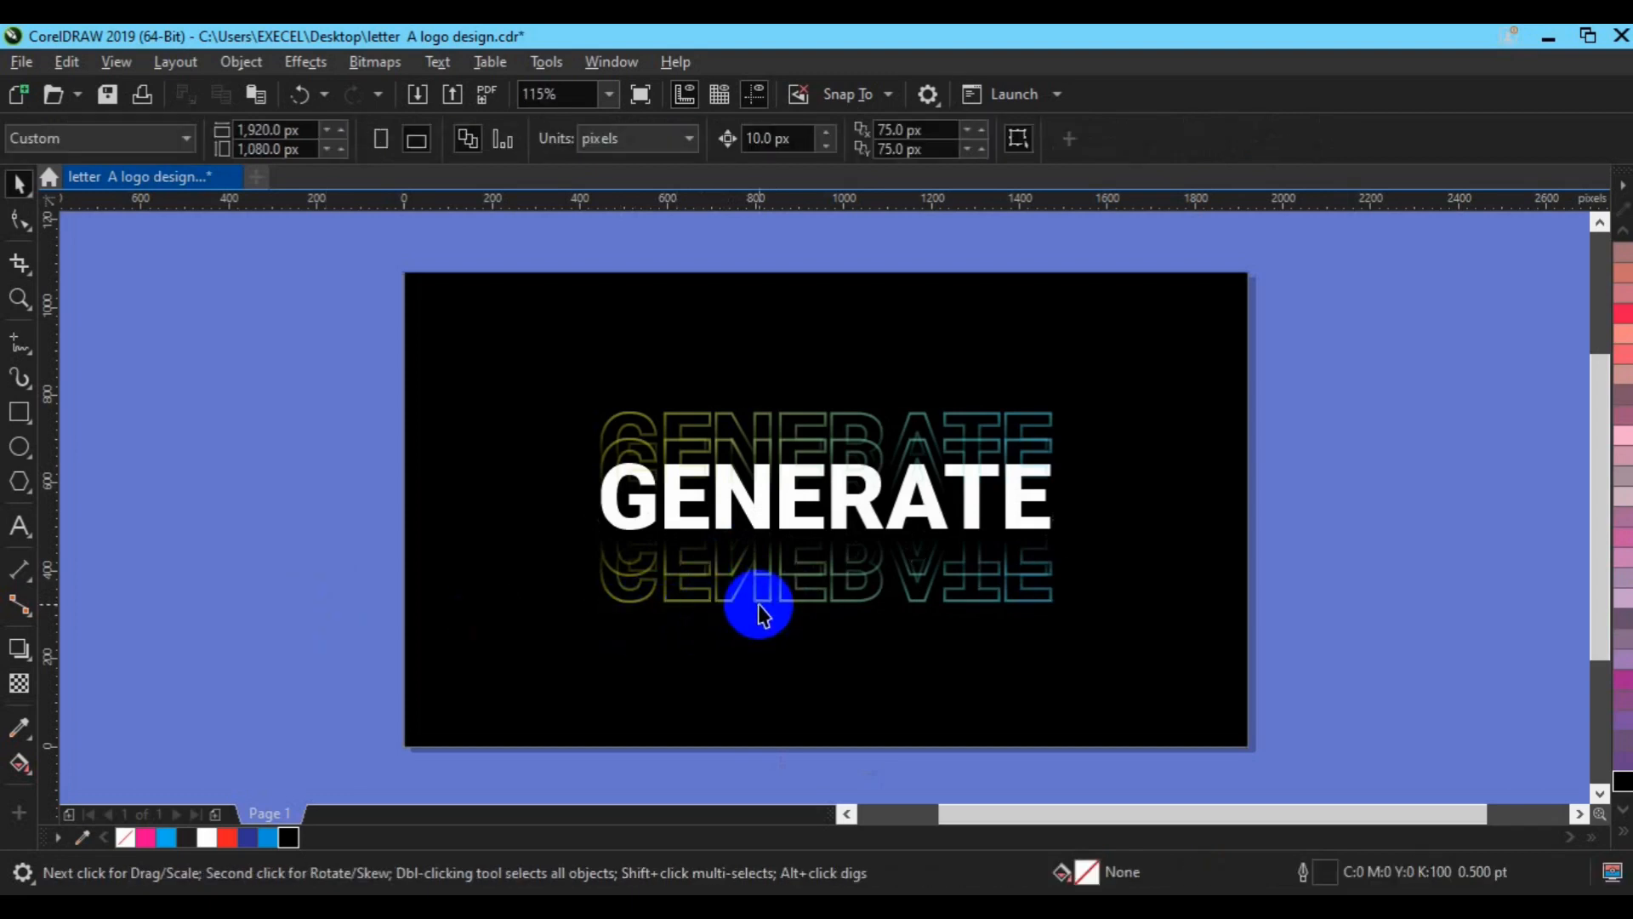
click(759, 604)
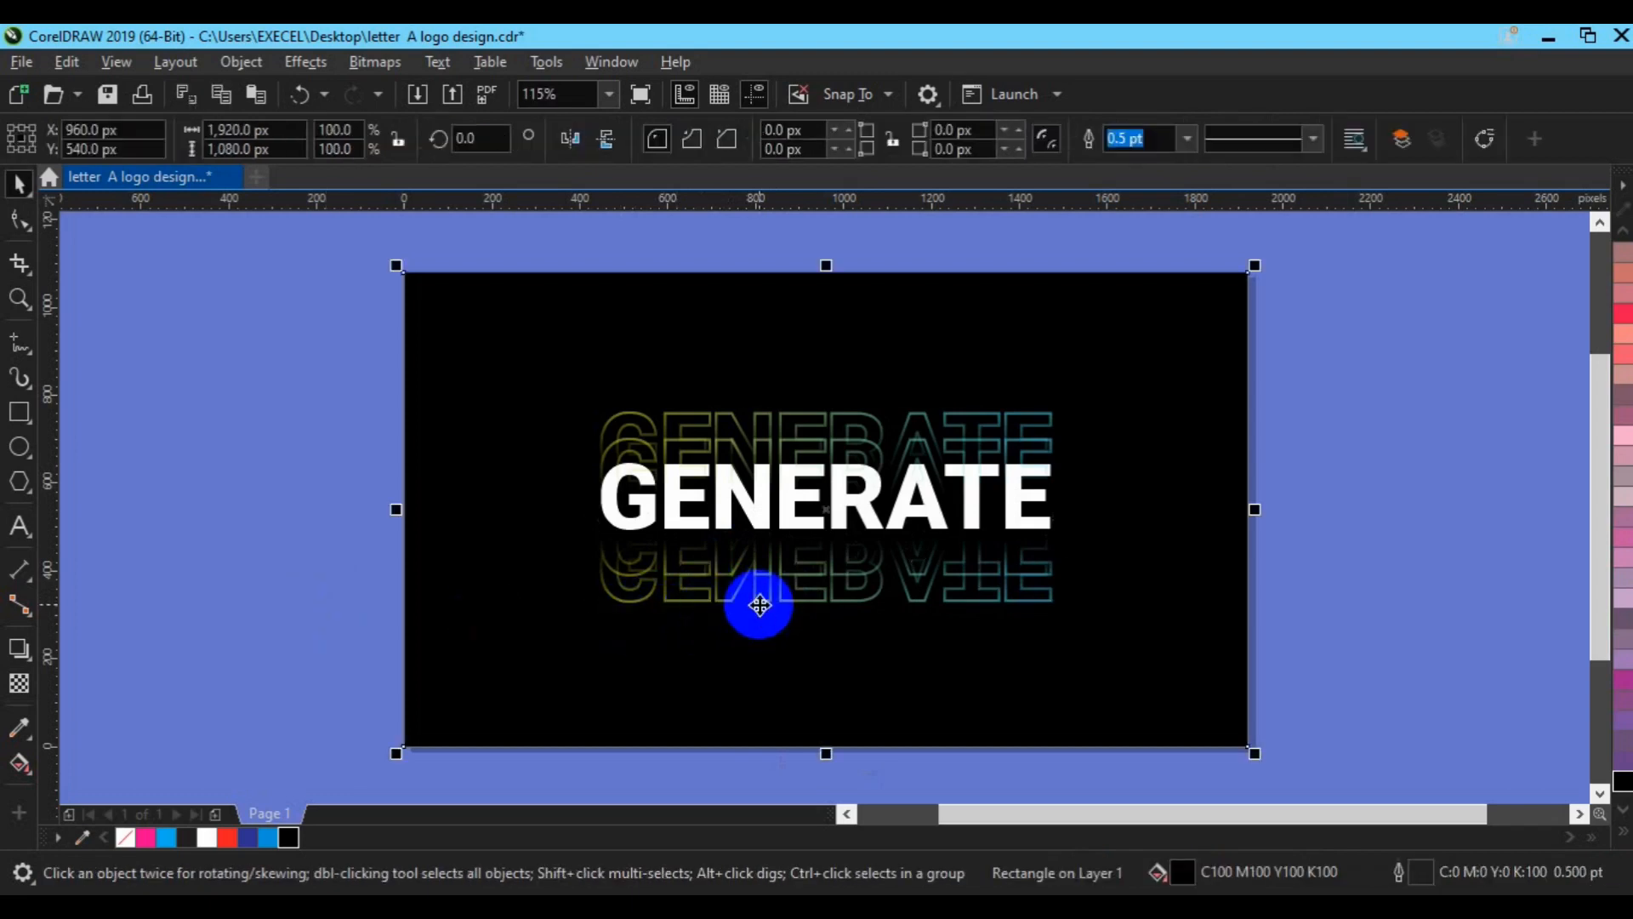
key(ctrl+z)
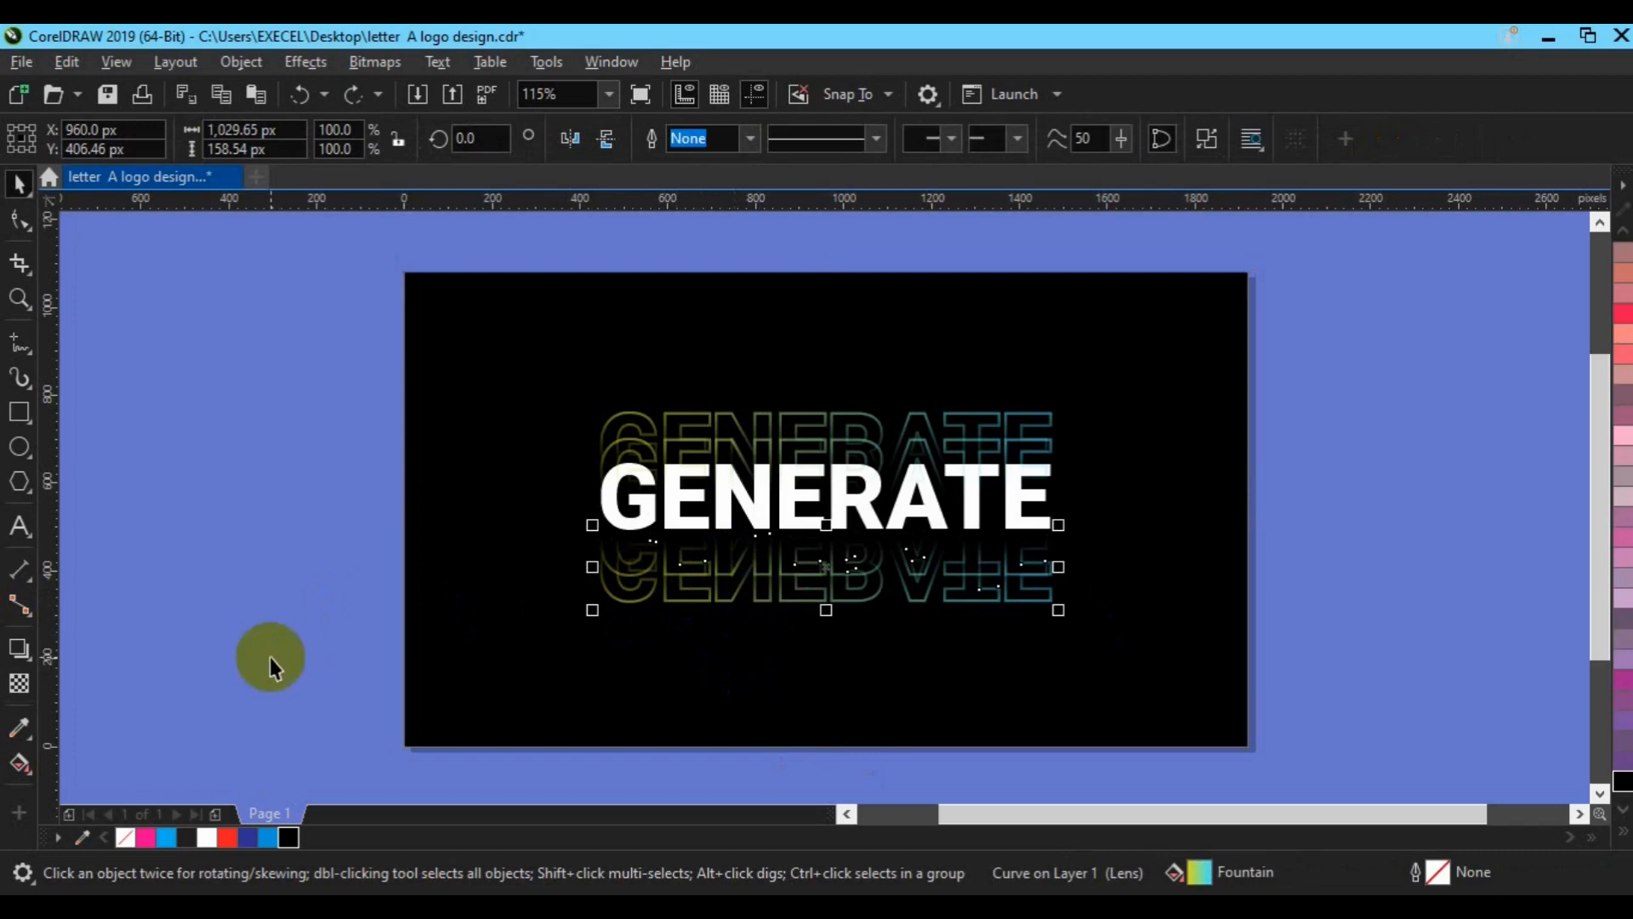
Shift both ends of the lowest mirrored outline's fountain transparency slightly downward so it fades more, and deselect the outline.
click(21, 682)
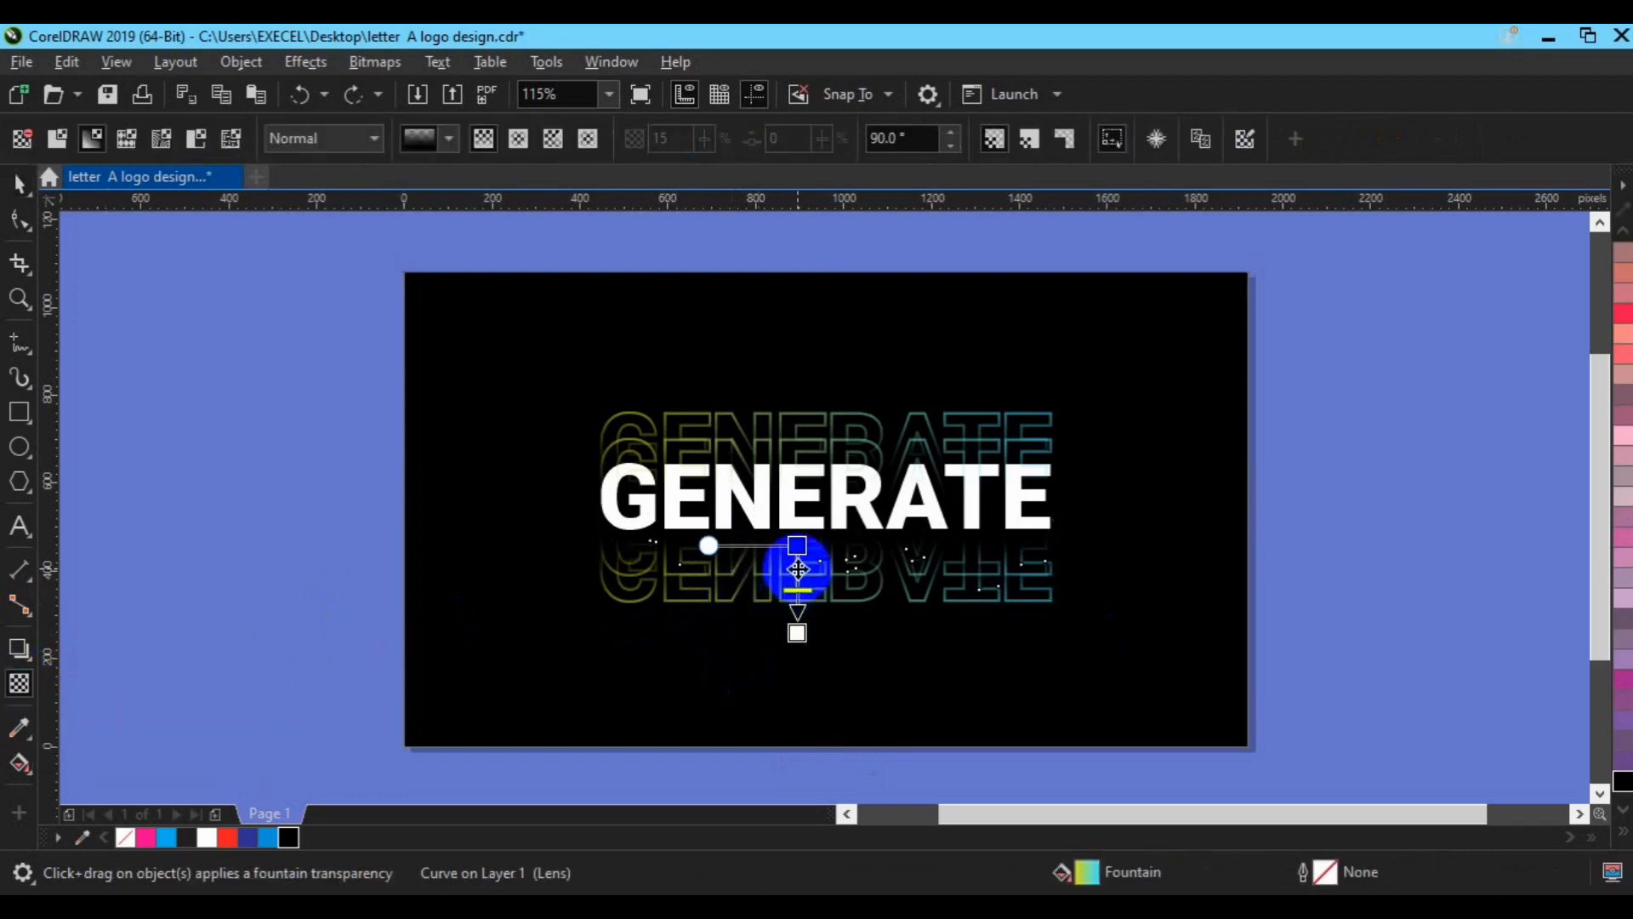
drag(798, 545, 798, 559)
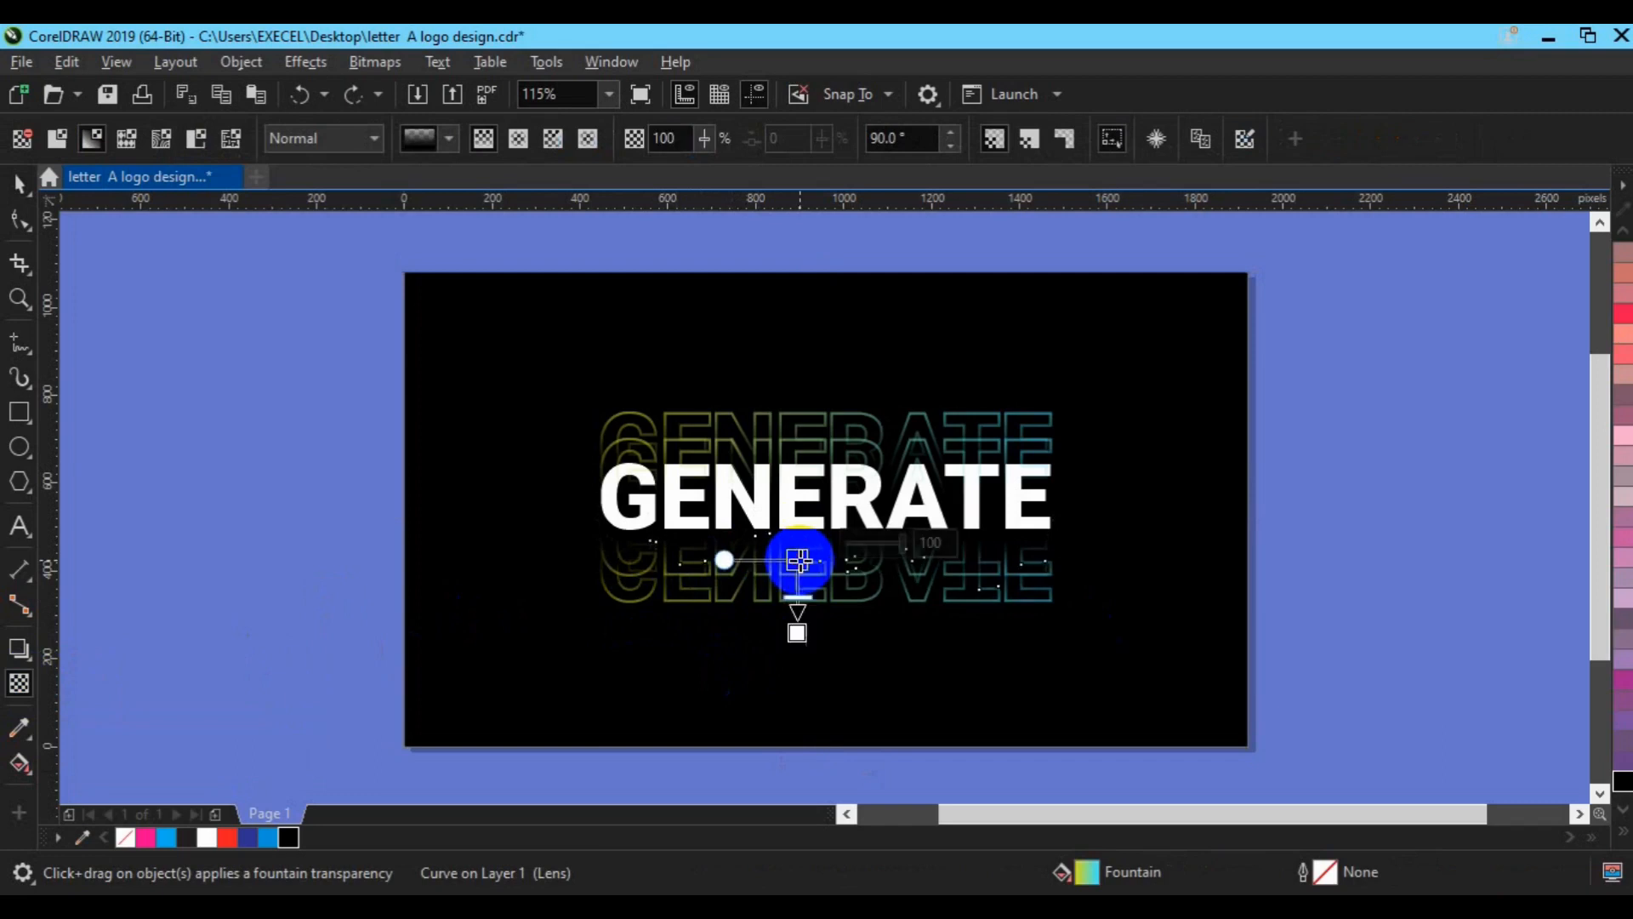
drag(798, 630, 800, 651)
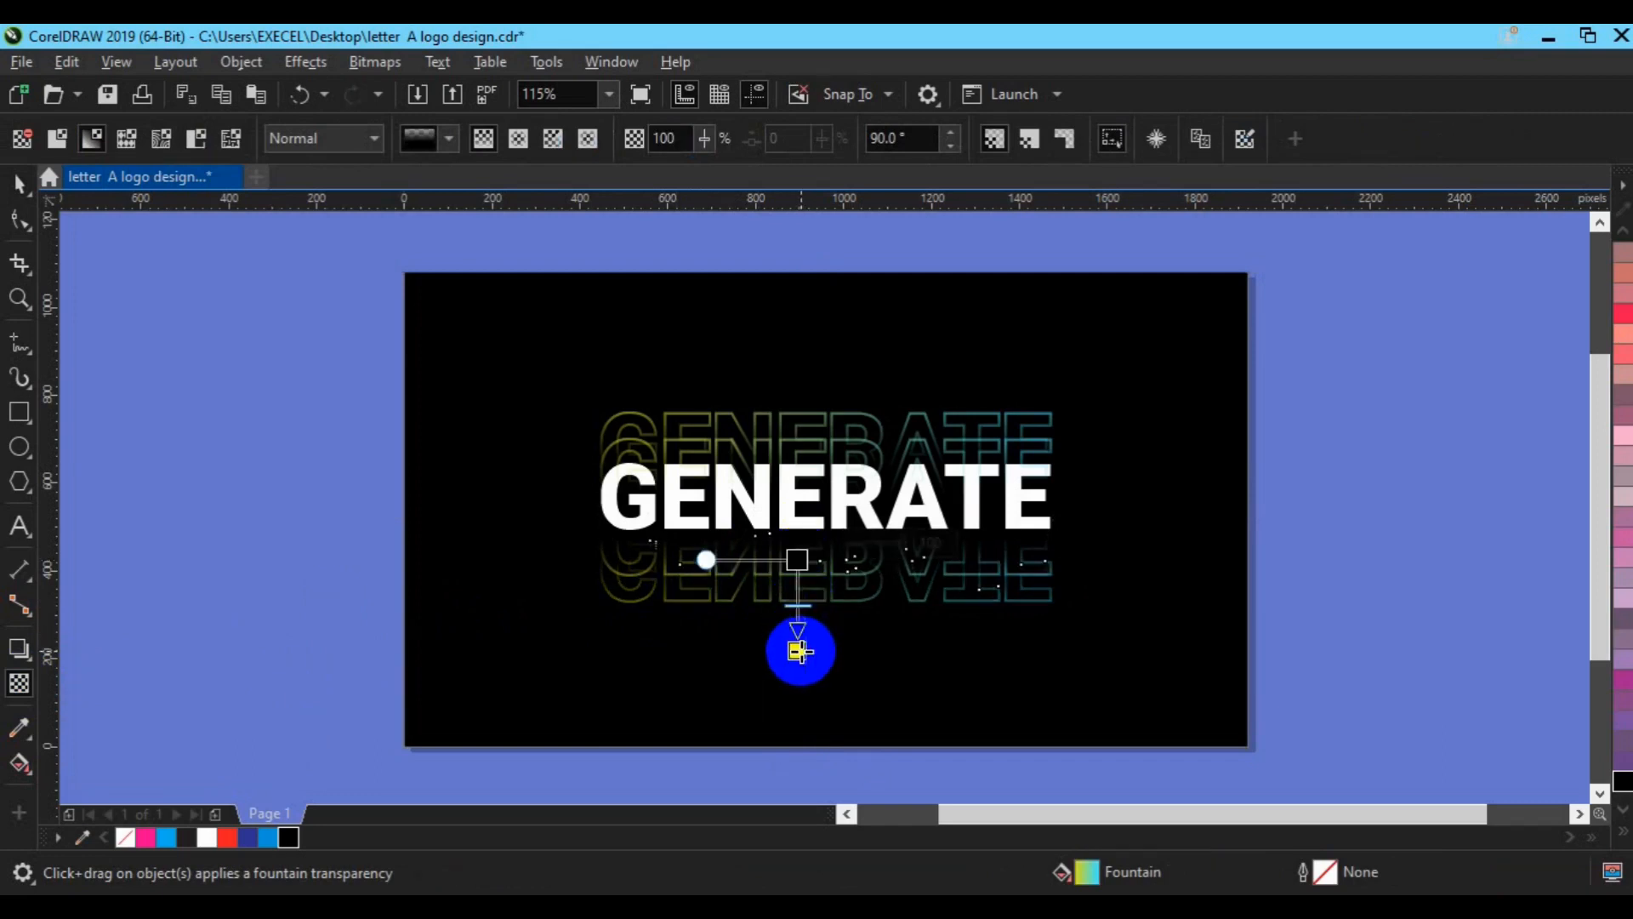
key(space)
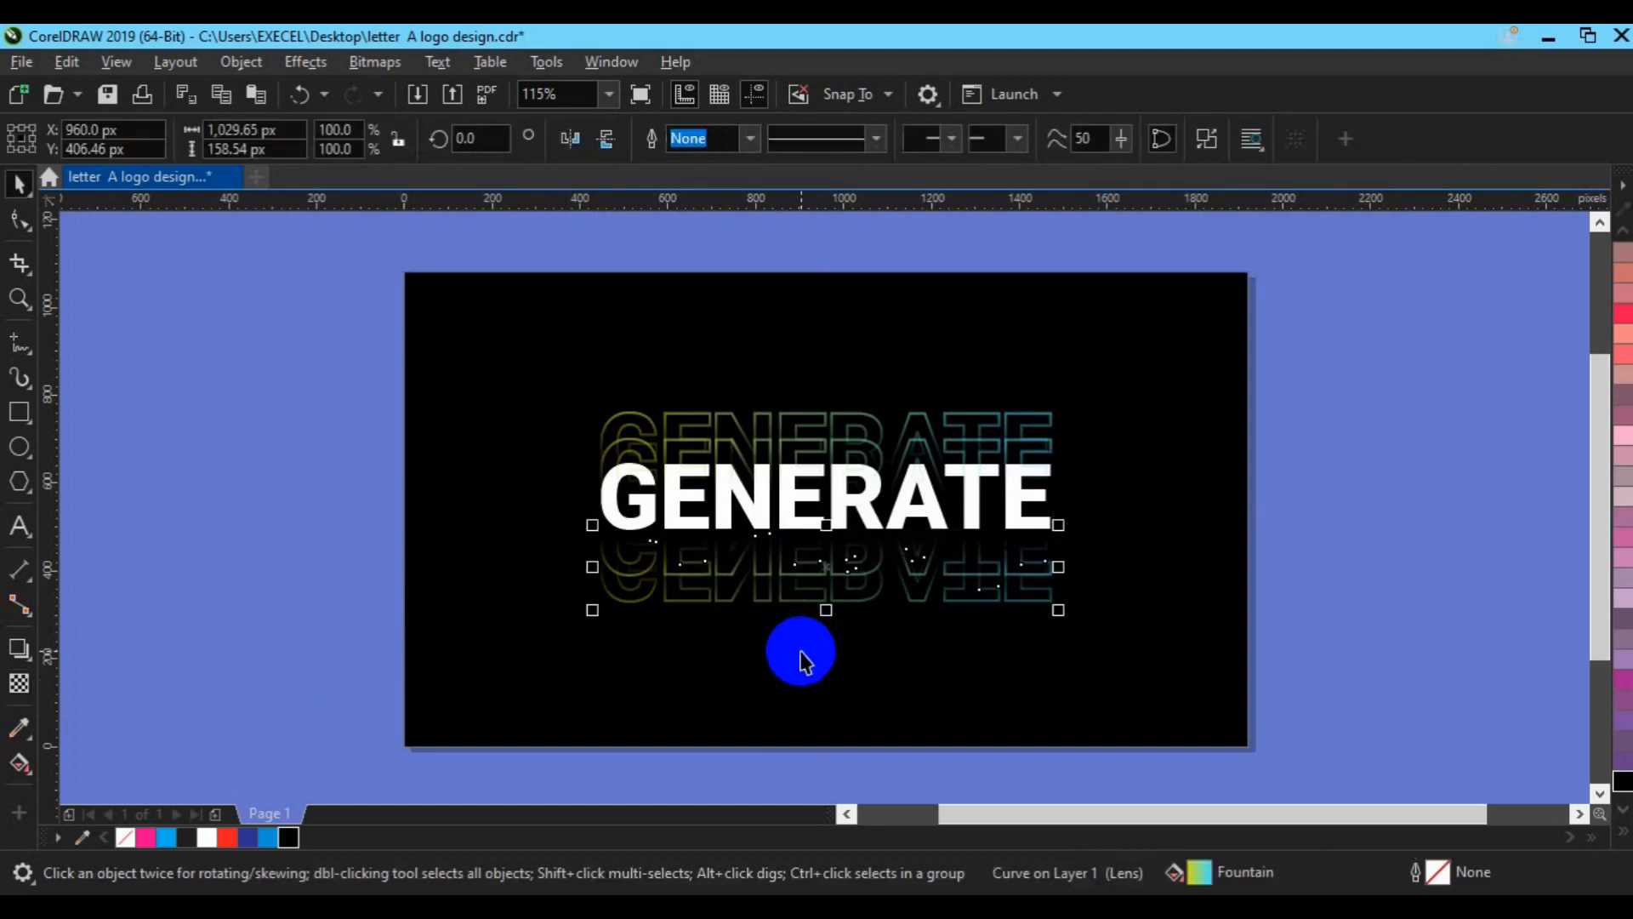
click(1321, 513)
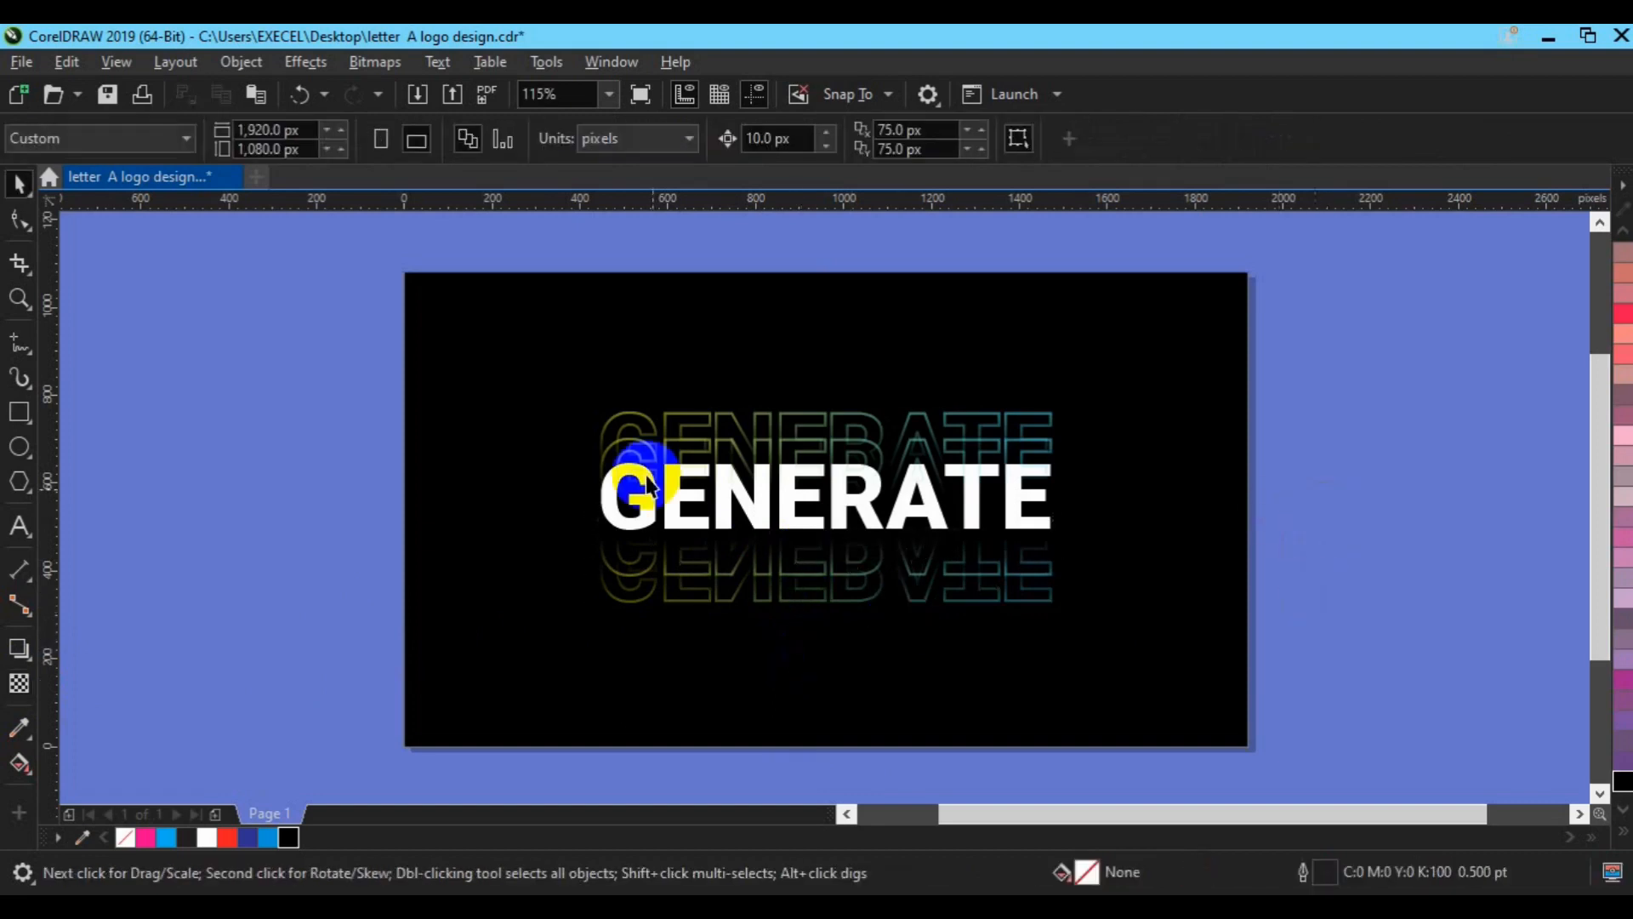
Group the white GENERATE text with all its outline copies, centre the group on the page and deselect it.
drag(400, 339, 1194, 706)
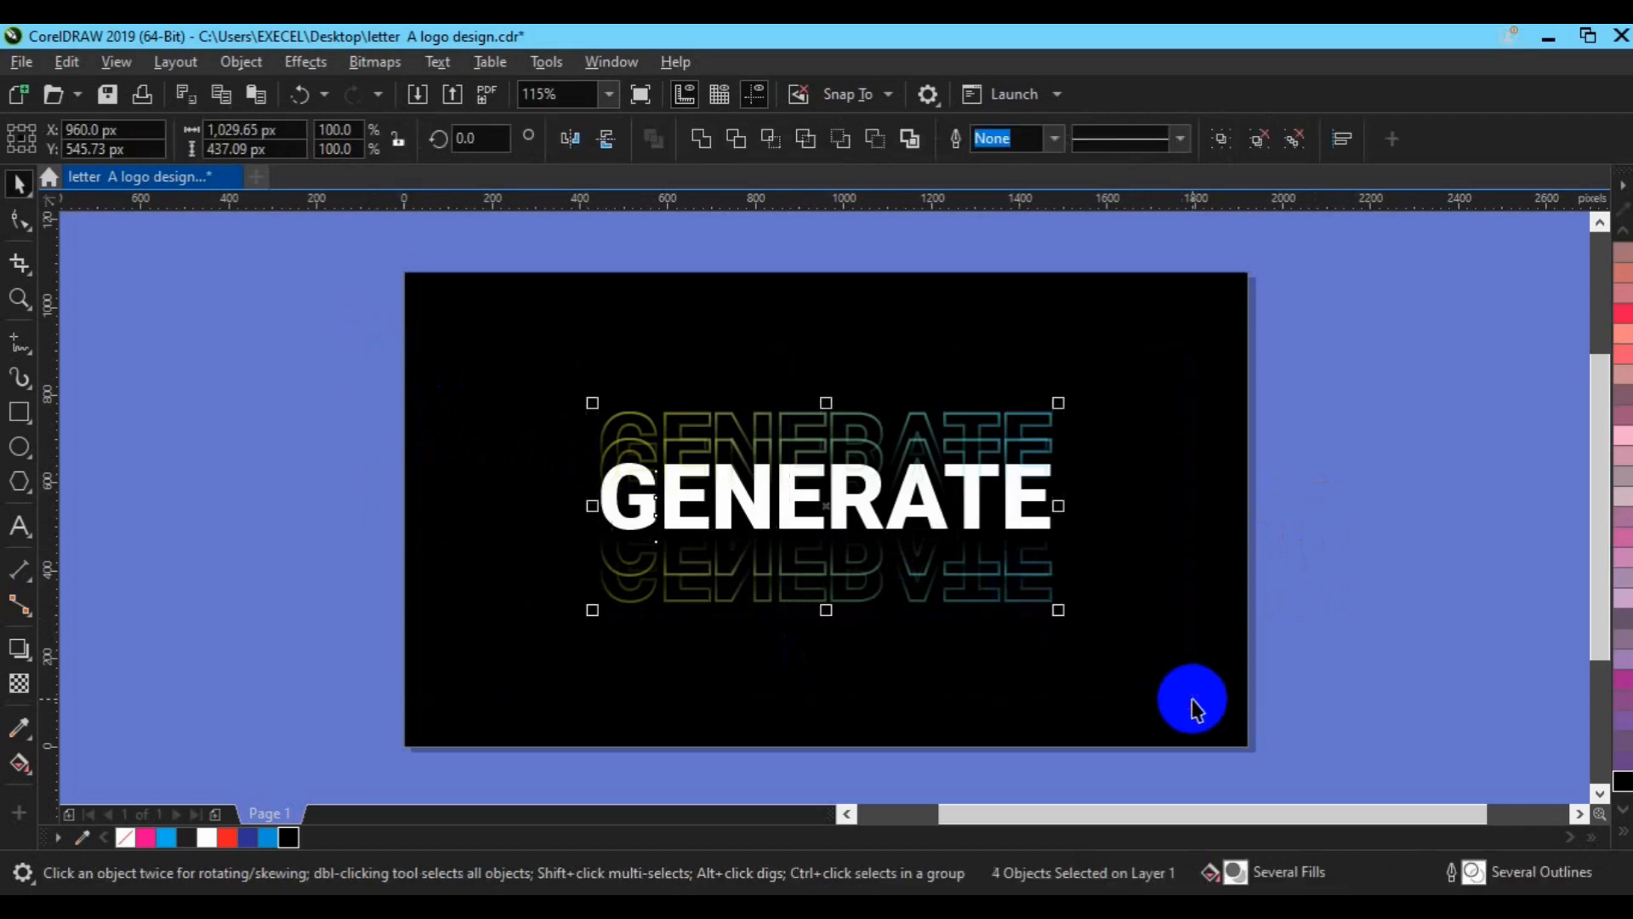
key(ctrl+g)
key(p)
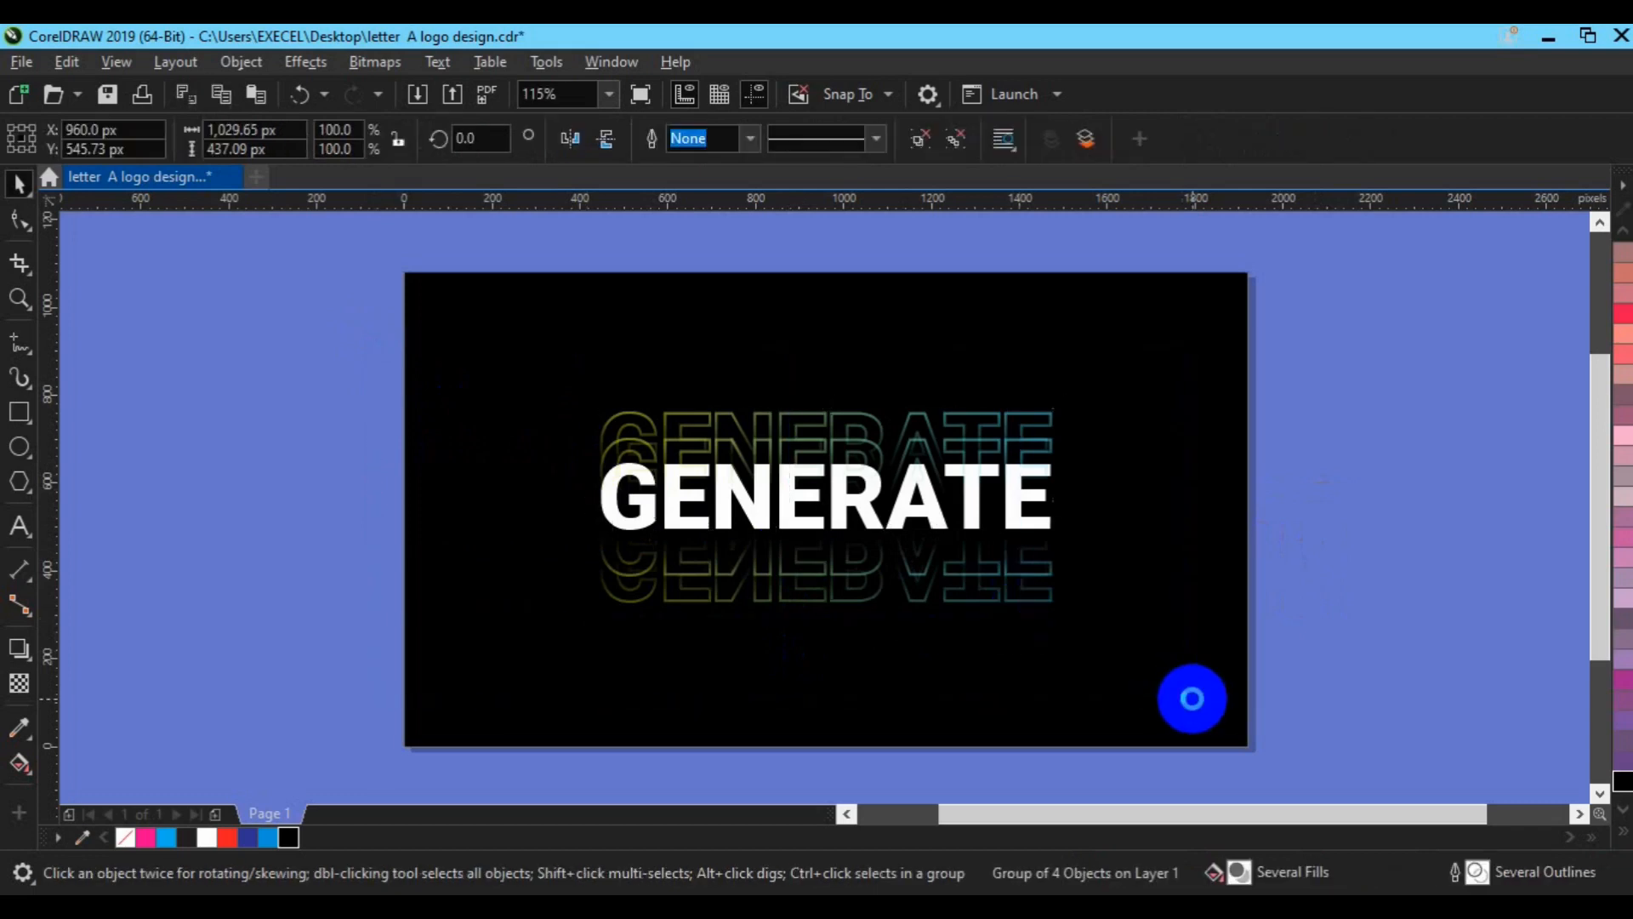
click(1343, 600)
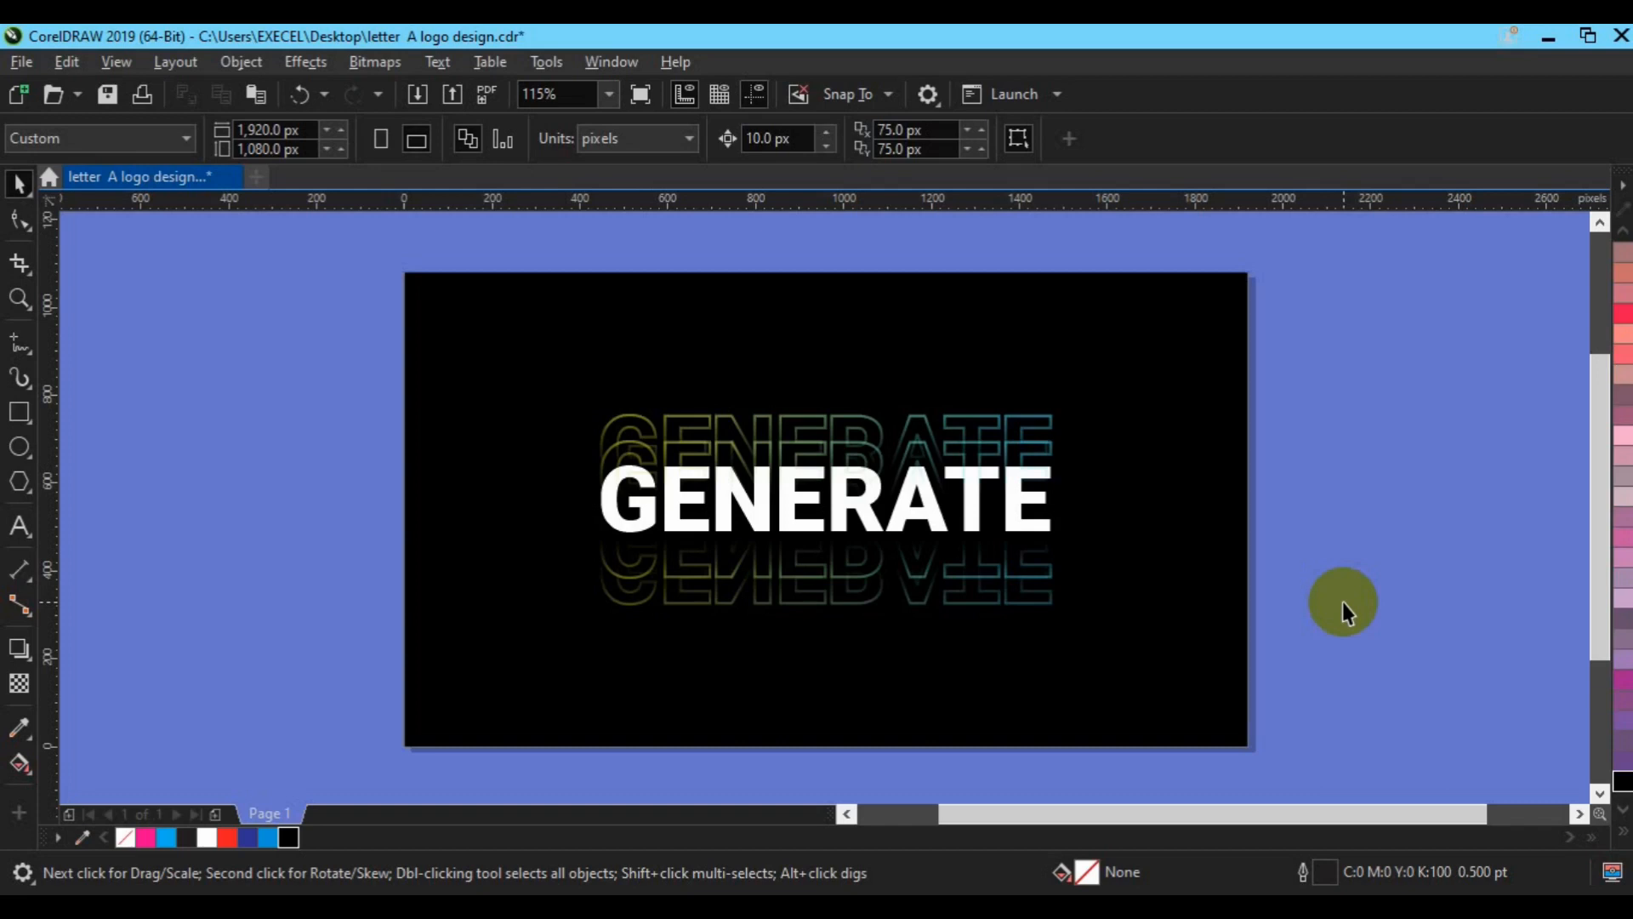
Shift the white GENERATE text slightly down between the upper and mirrored outlines.
click(760, 490)
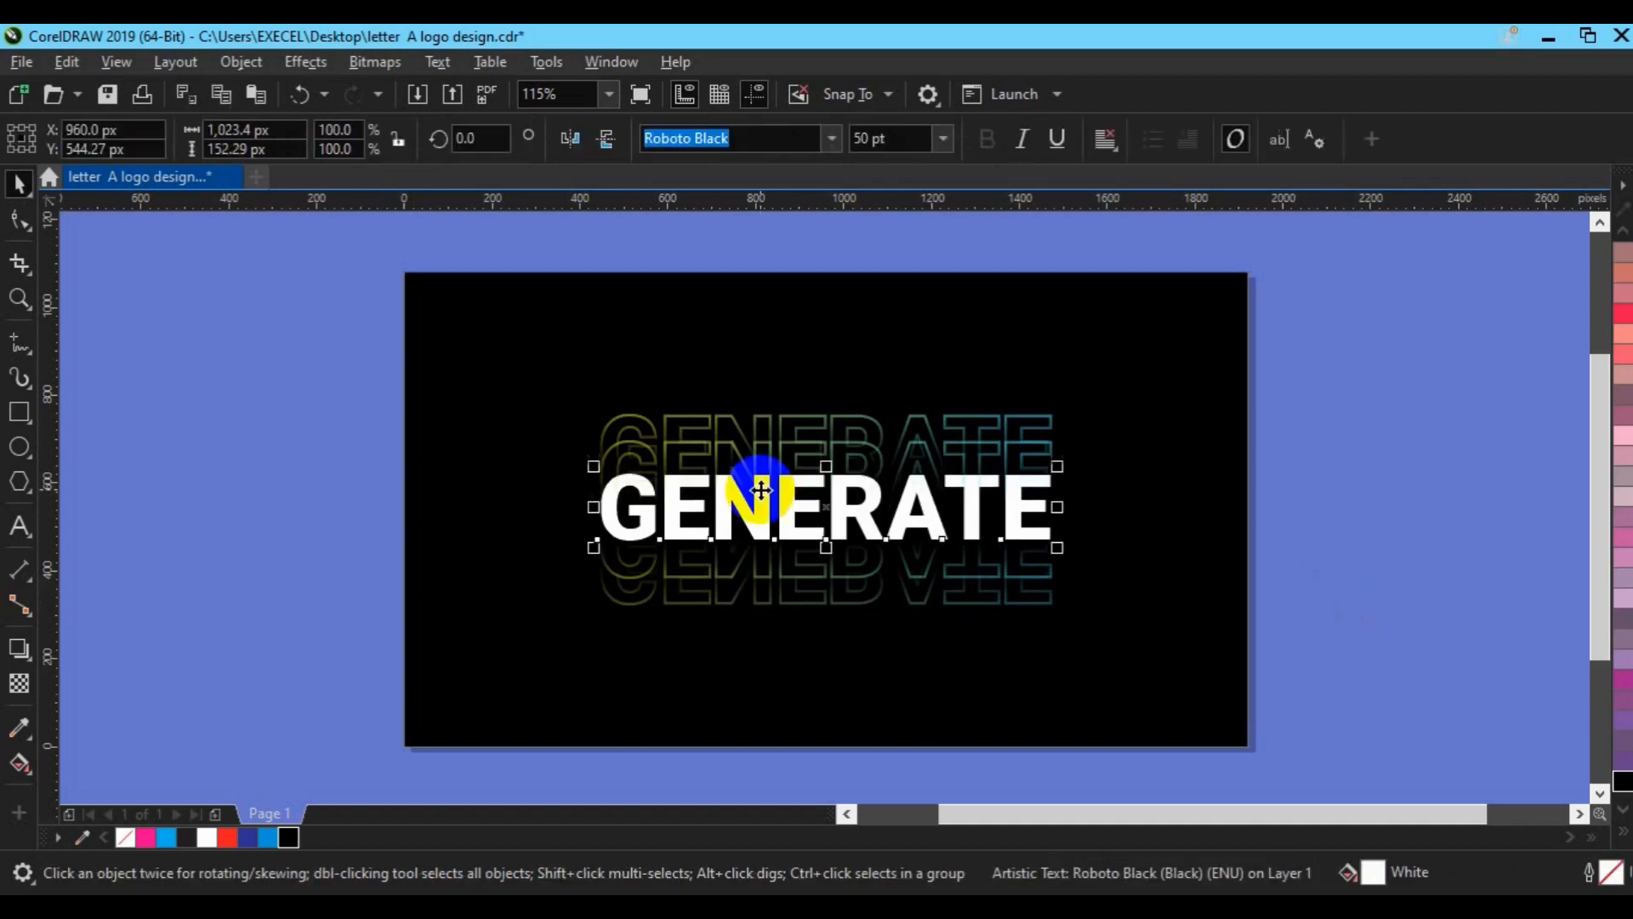